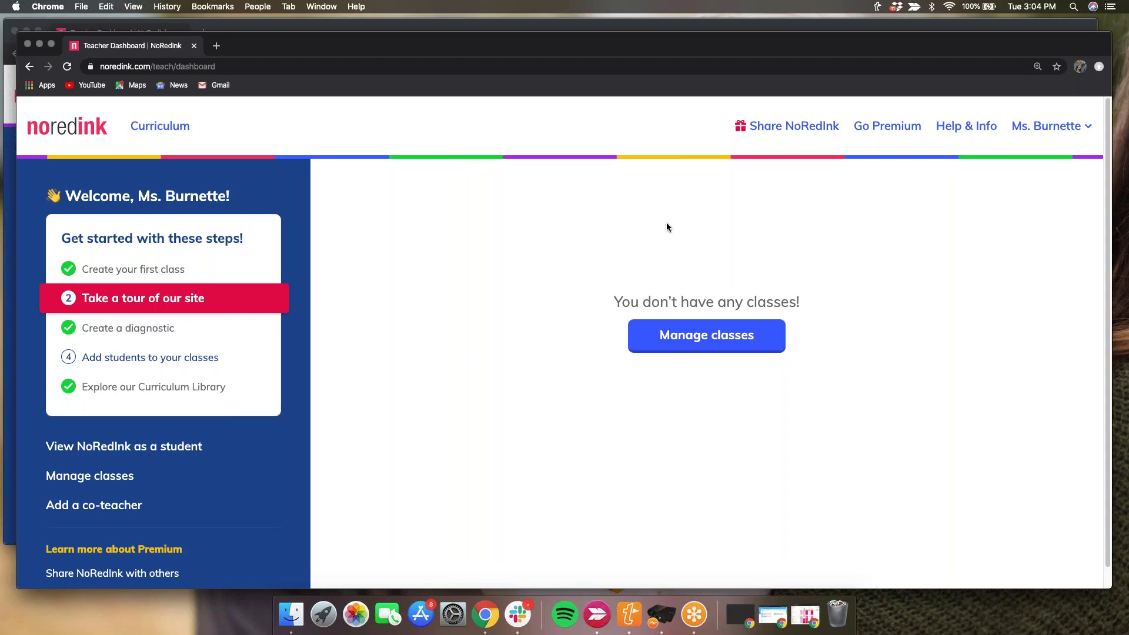
# - Open Manage Classes, glance at the other Chrome window, and return to the empty class list
pyautogui.click(691, 344)
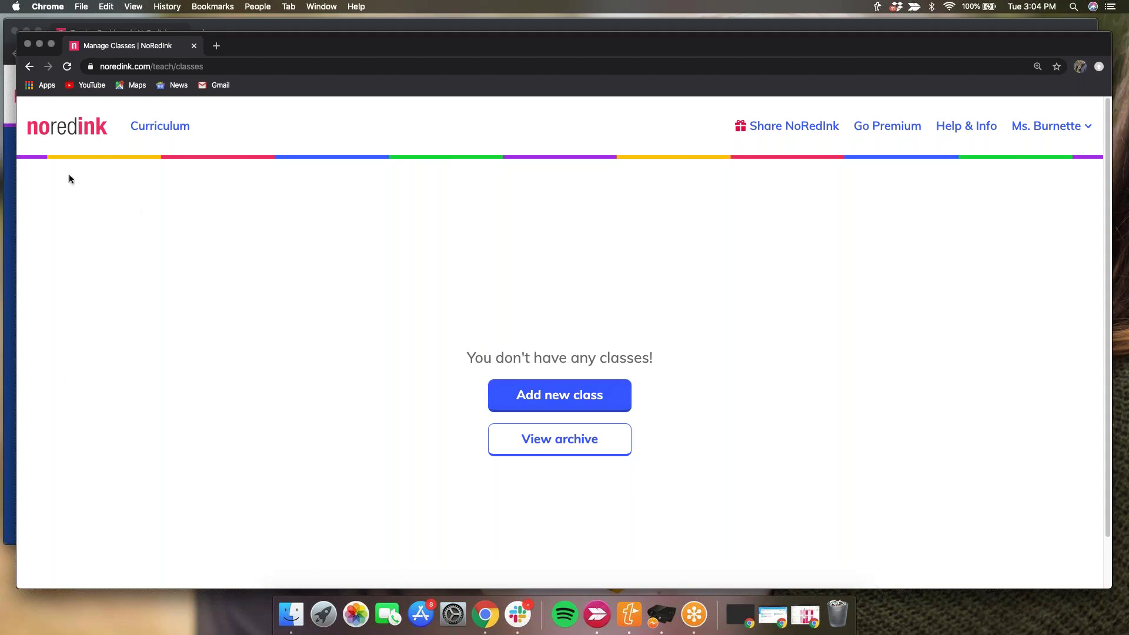
pyautogui.click(10, 152)
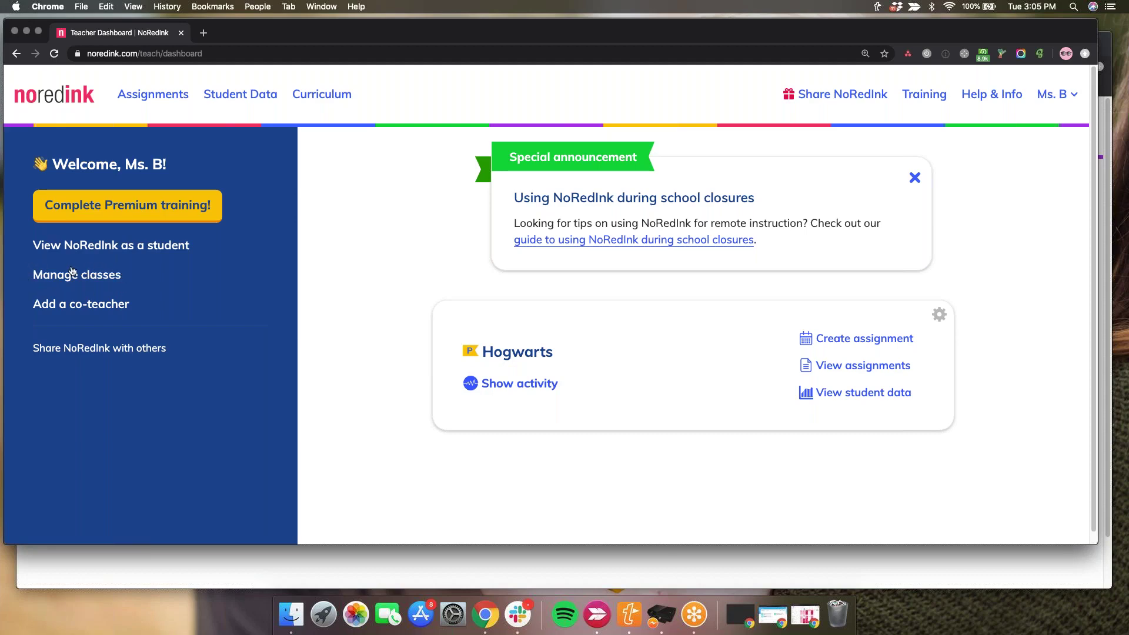
pyautogui.click(1104, 82)
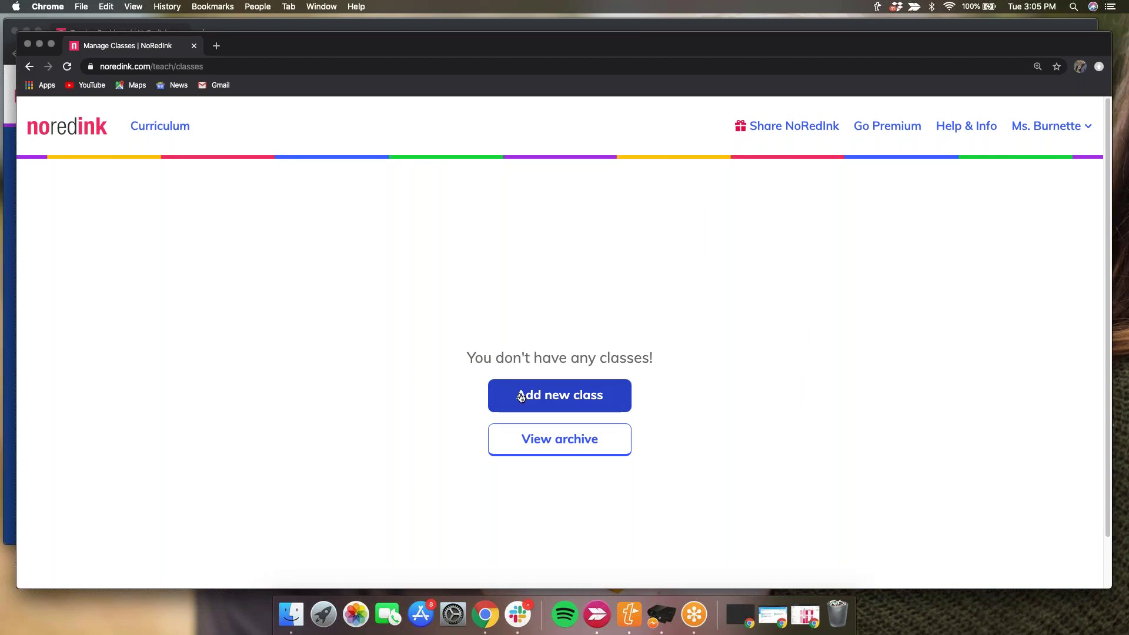
# - Create a class named 'English 9' with grade 9 selected
pyautogui.click(522, 397)
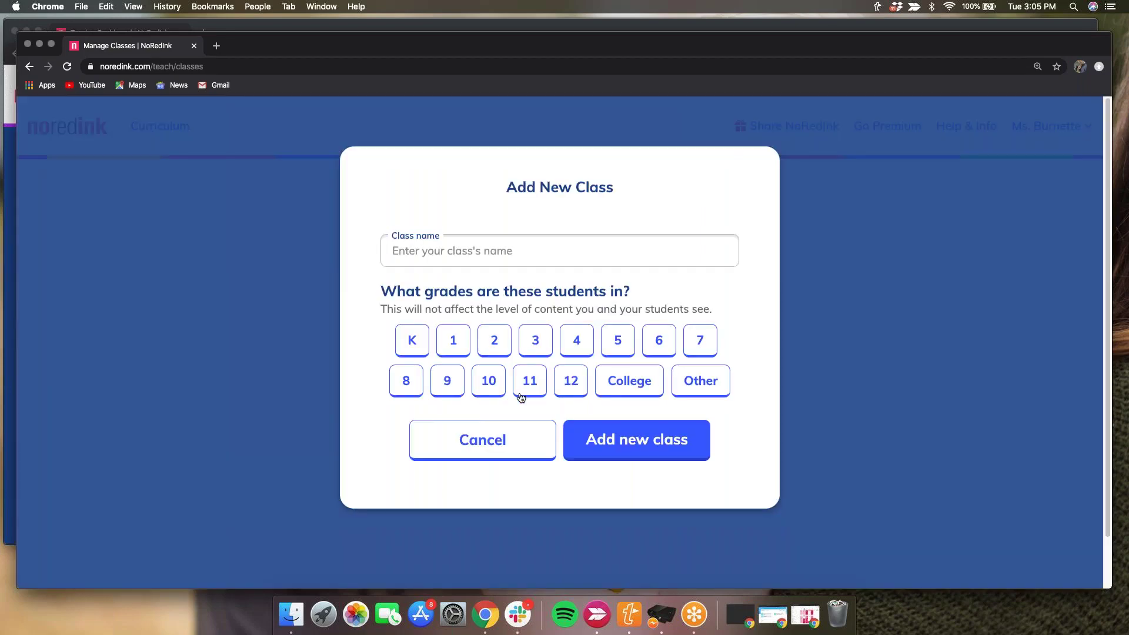
pyautogui.click(532, 235)
pyautogui.write('English 9')
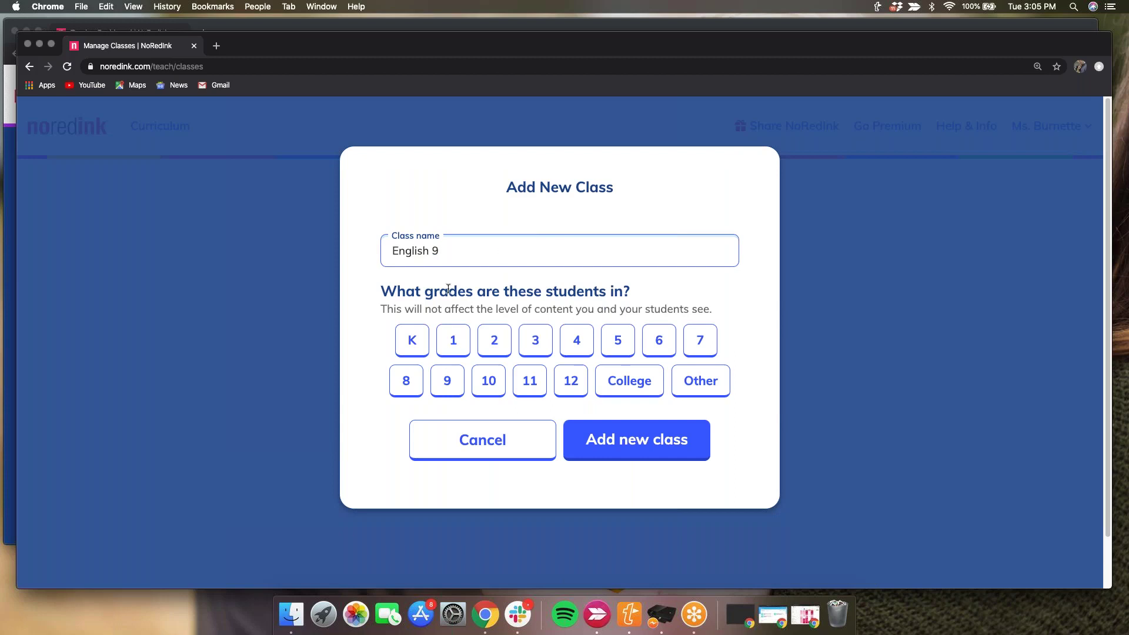
pyautogui.click(444, 383)
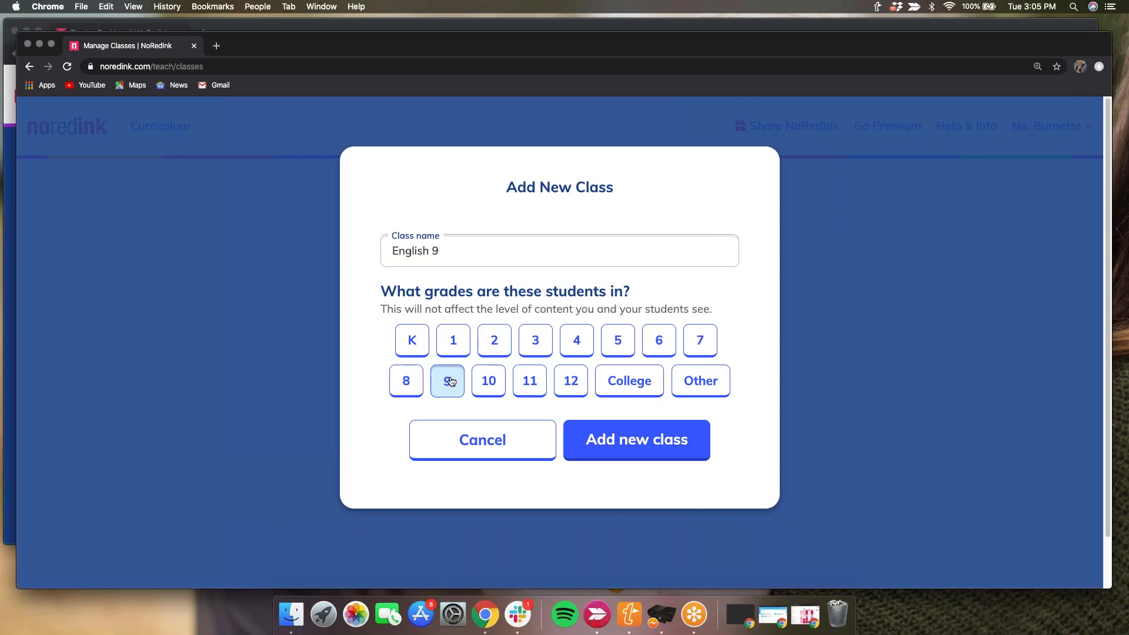
pyautogui.click(620, 457)
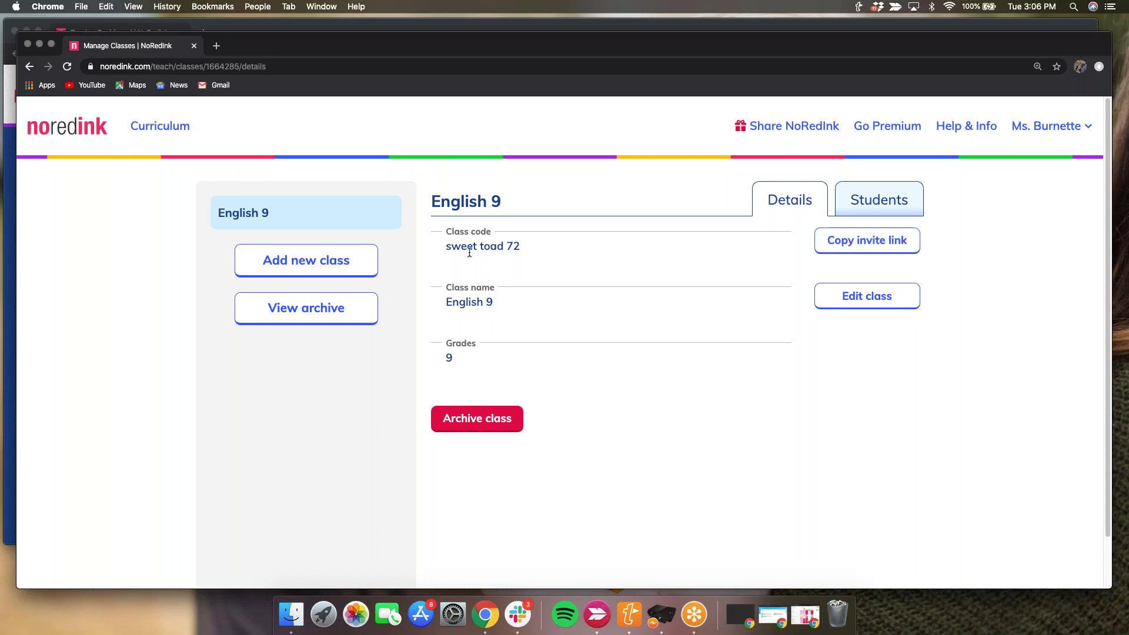
# - Copy the English 9 invite link from the class Details tab
pyautogui.click(887, 241)
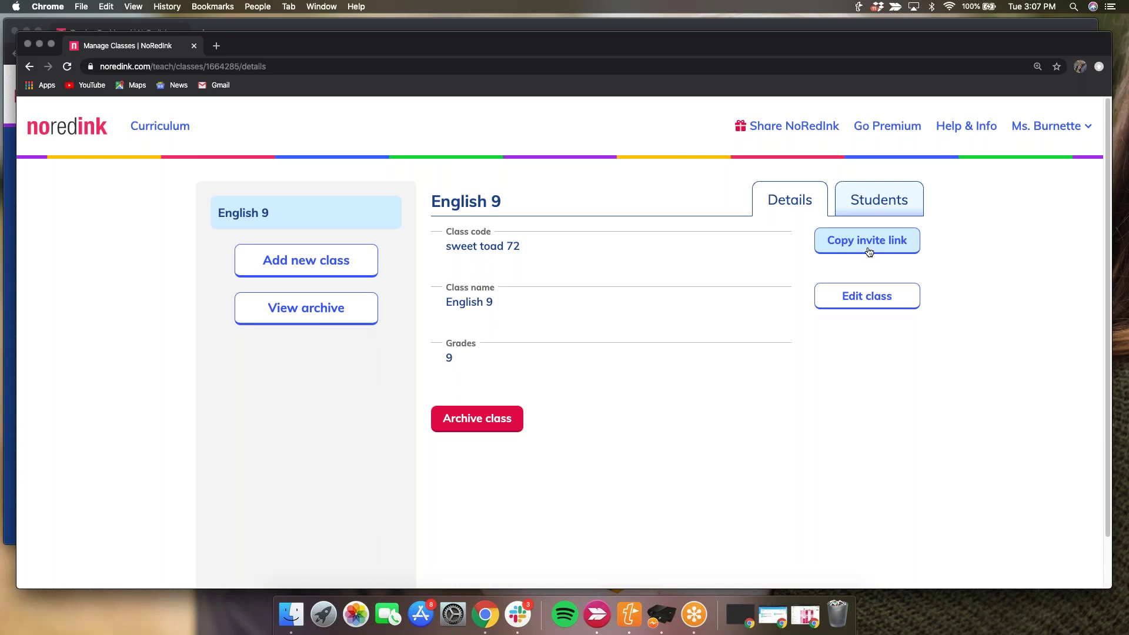
# - Copy the English 9 invite link again, then check Chrome's People and File menus
pyautogui.click(869, 251)
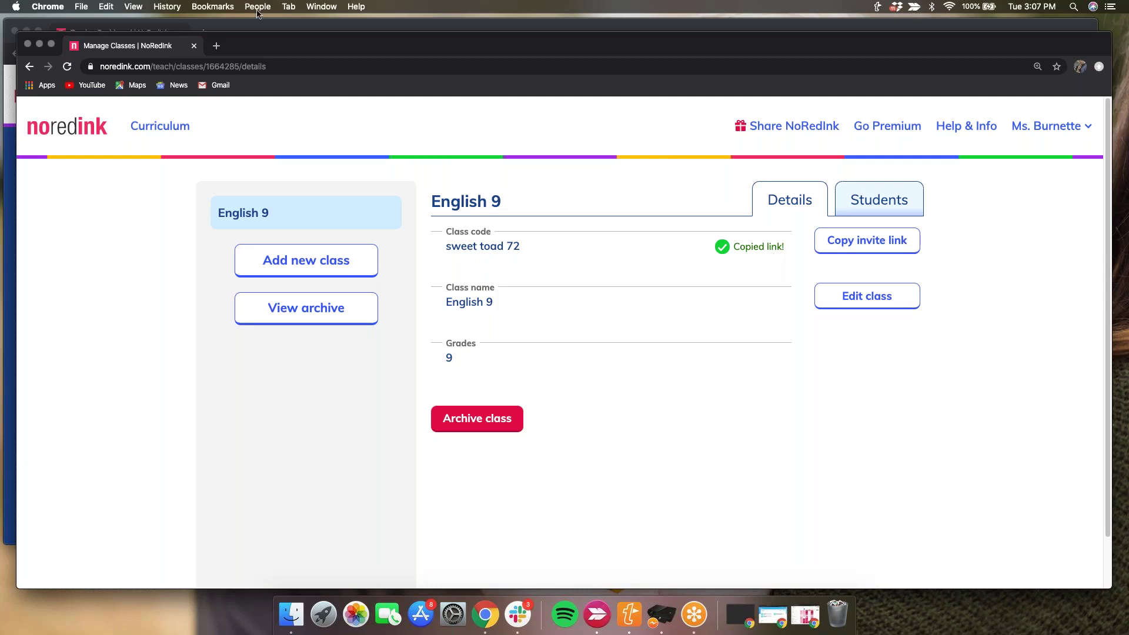
pyautogui.click(257, 7)
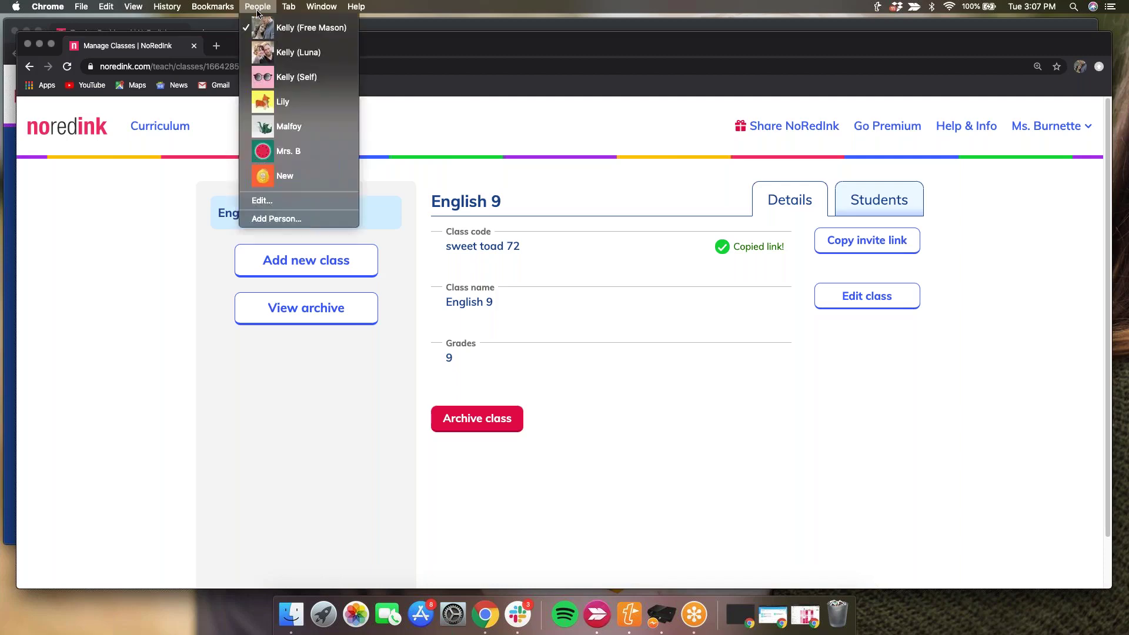
pyautogui.click(95, 43)
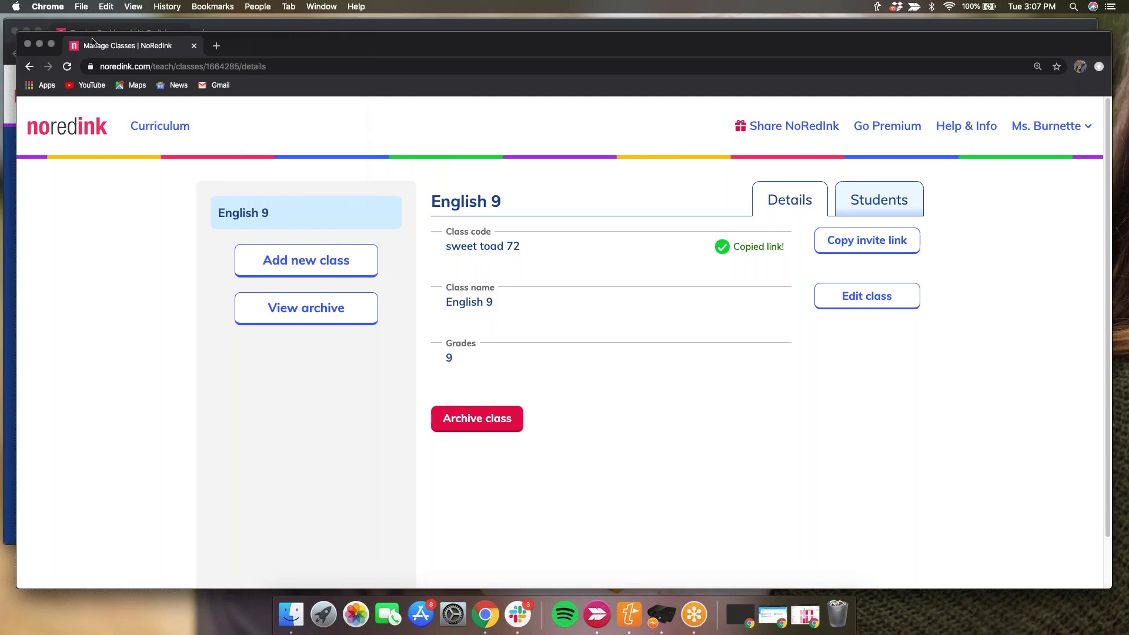
pyautogui.click(81, 7)
pyautogui.click(81, 6)
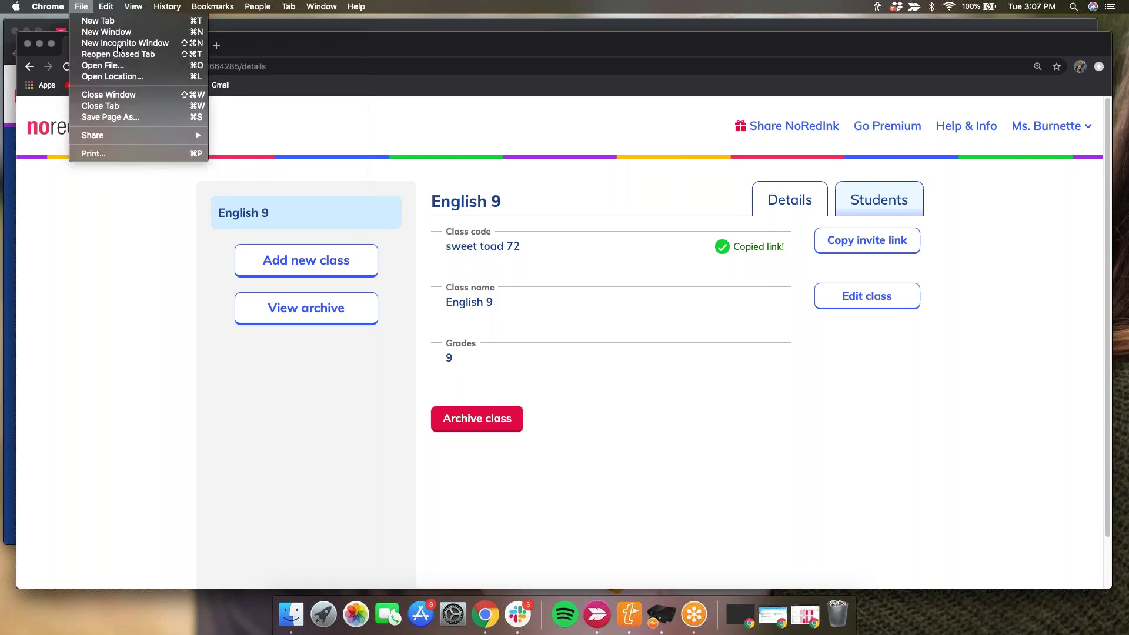
pyautogui.click(82, 6)
# - Load the copied invite link in a new incognito window to reach the English 9 join page
pyautogui.press('super+shift+n')
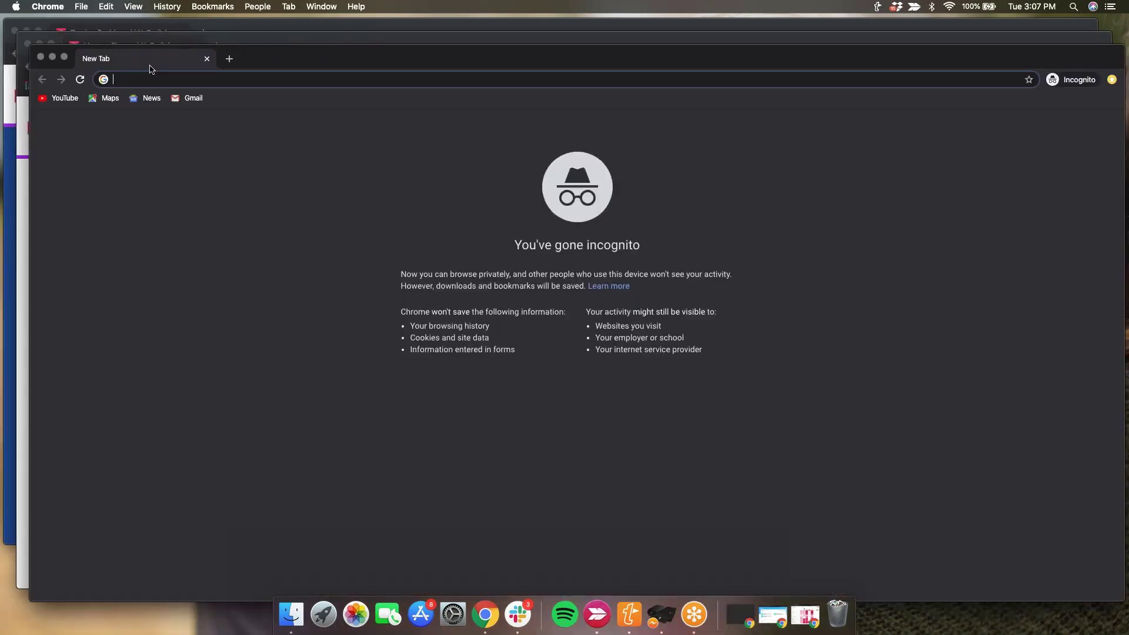
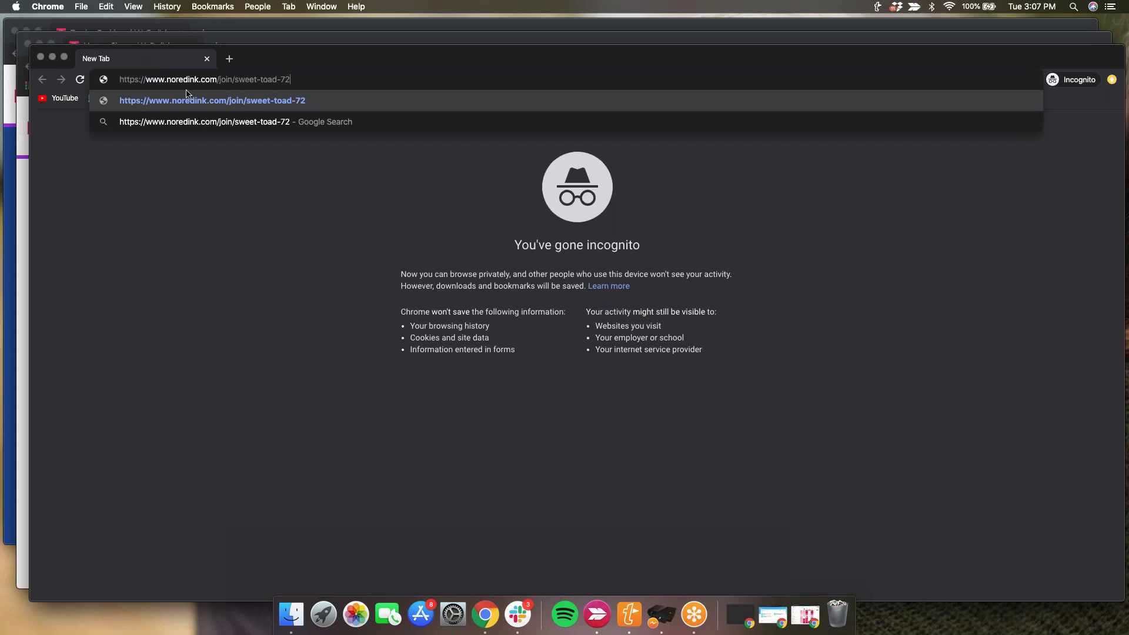
pyautogui.press('Return')
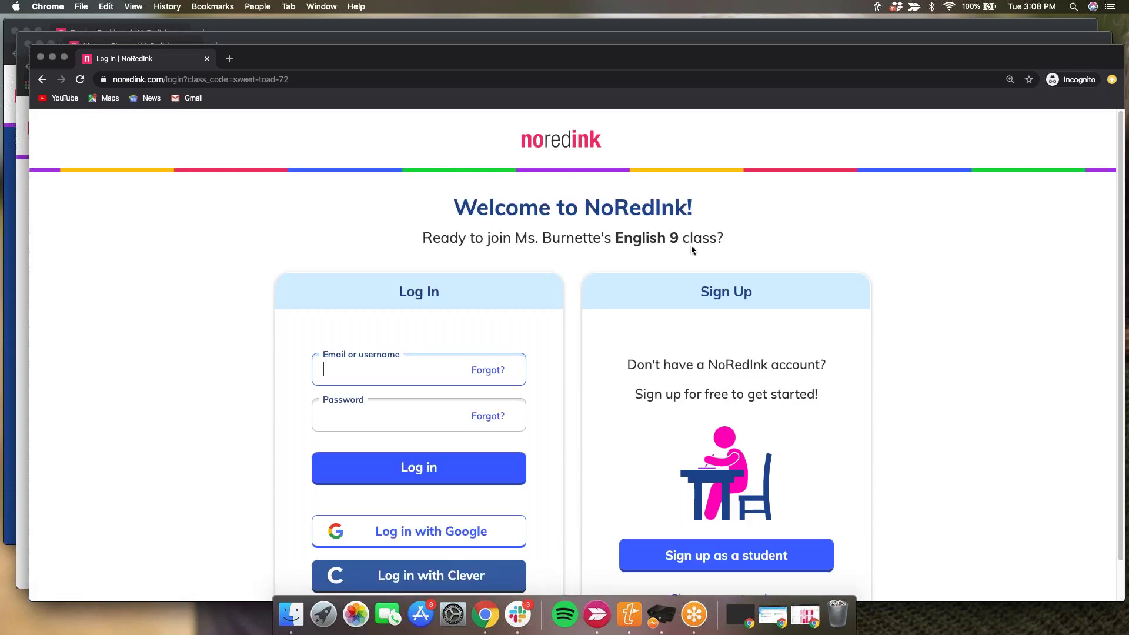
pyautogui.scroll(-2, 690, 245)
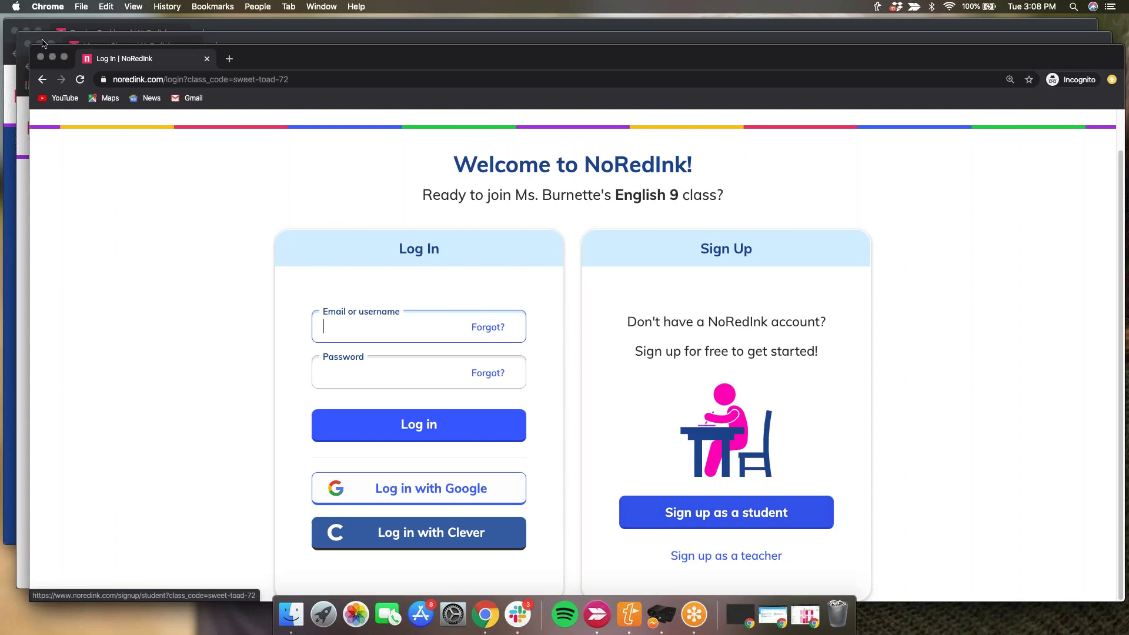
# - Start student sign-up with the pre-filled English 9 class code, then return to the teacher window
pyautogui.click(808, 518)
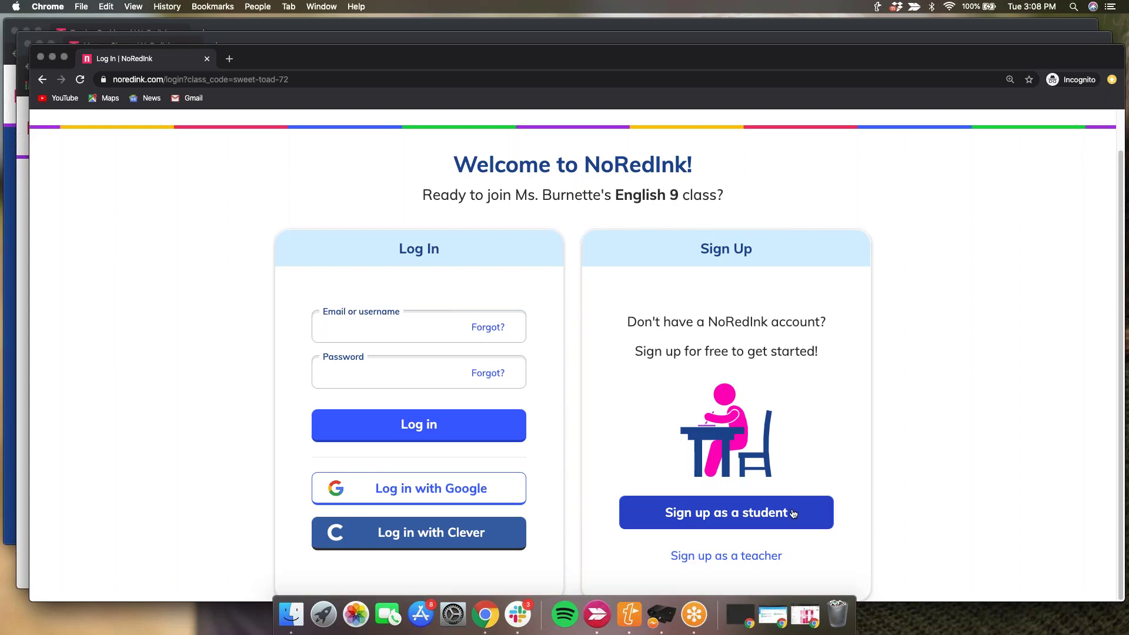
pyautogui.click(753, 523)
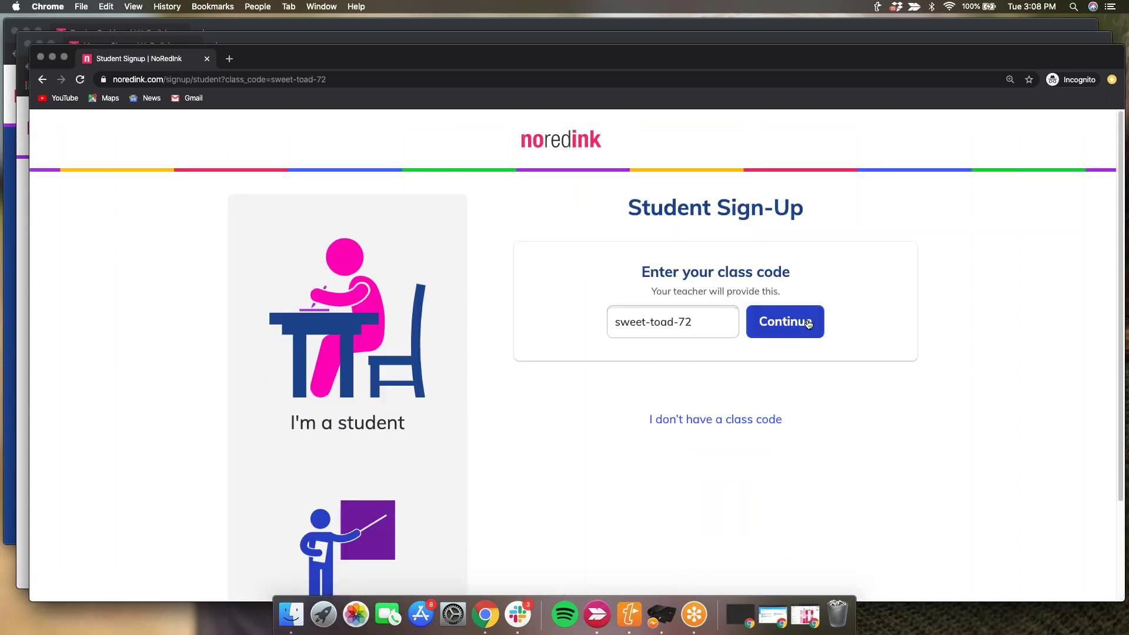
pyautogui.click(808, 324)
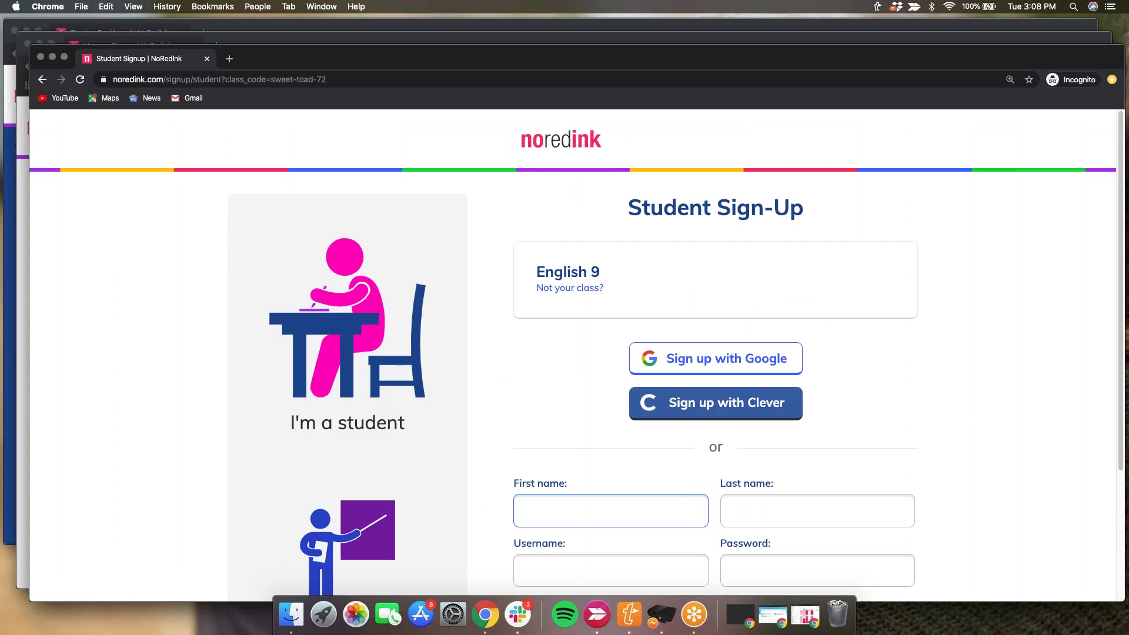
pyautogui.scroll(-3, 600, 465)
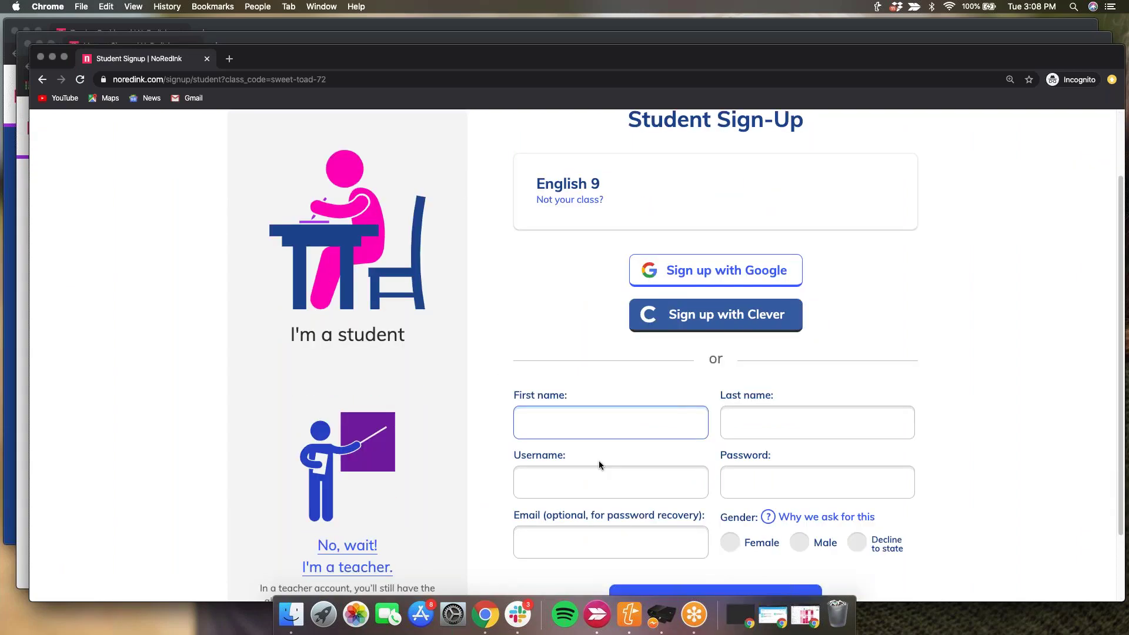
pyautogui.scroll(-3, 598, 465)
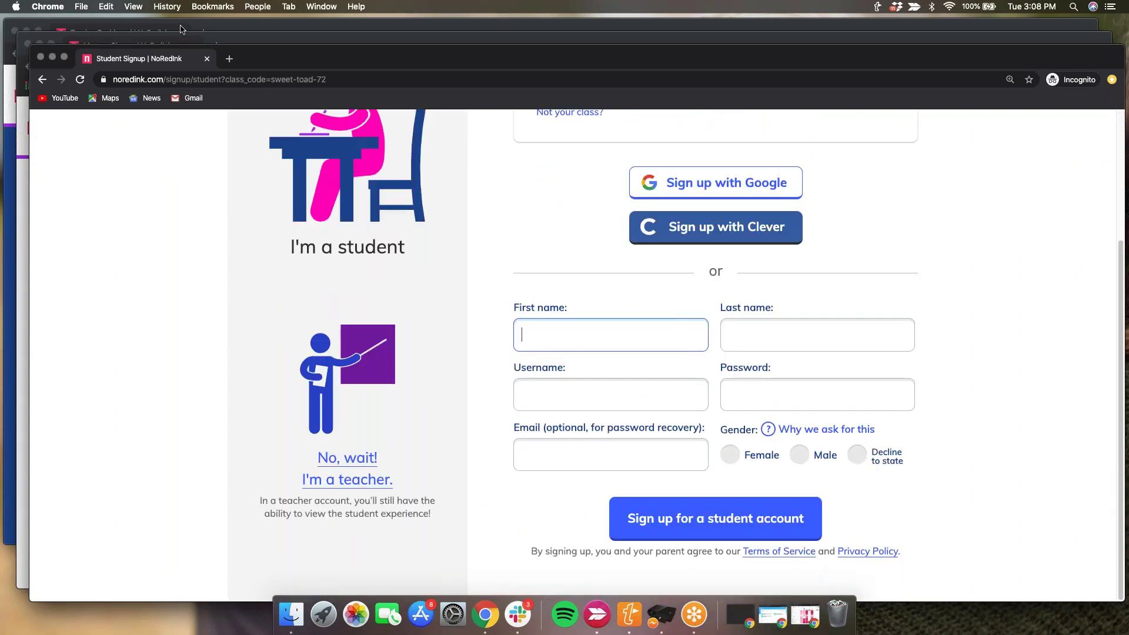
pyautogui.click(234, 44)
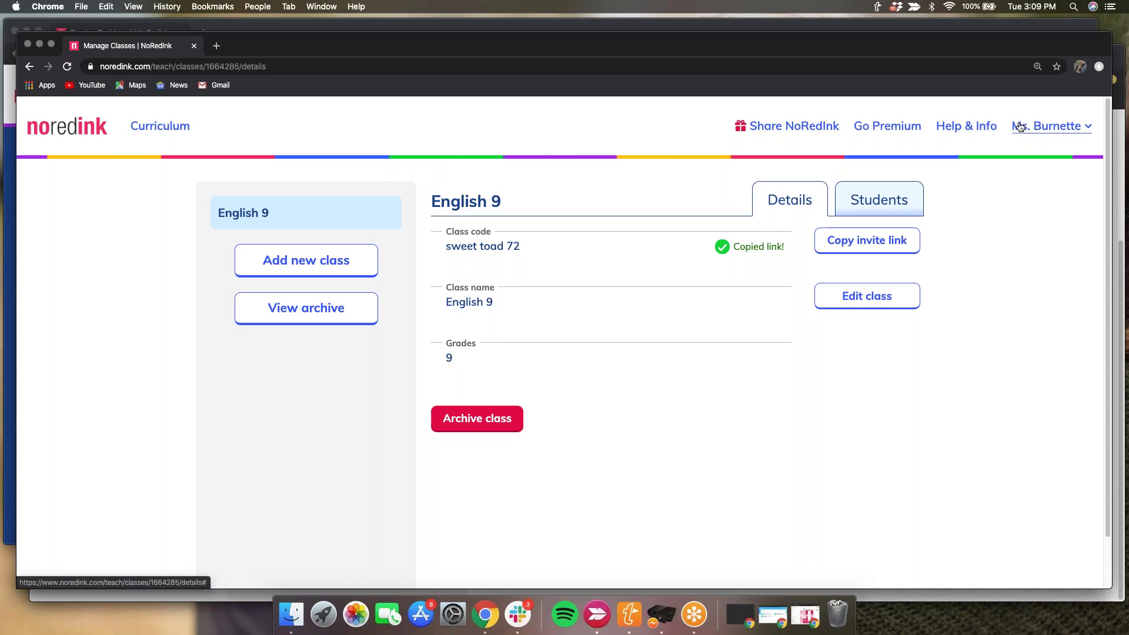
# - Open Help & Info to bring up the Teacher Help page in a new tab
pyautogui.click(969, 127)
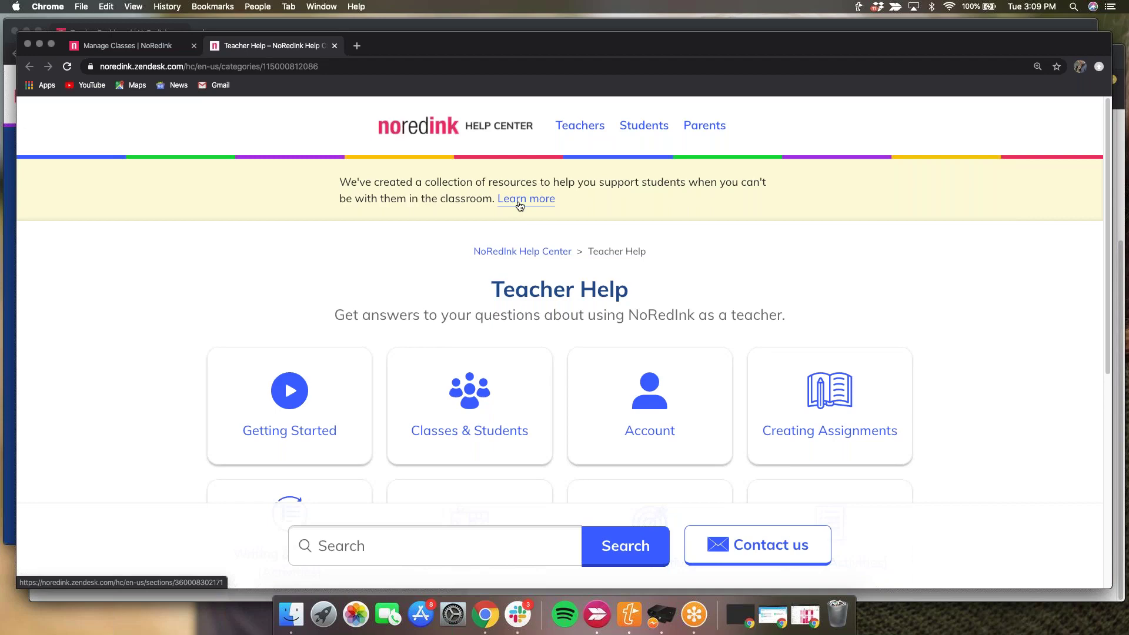
# - Follow the yellow banner's 'Learn more' link to 'Tips for using NoRedInk remotely'
pyautogui.scroll(-1, 520, 205)
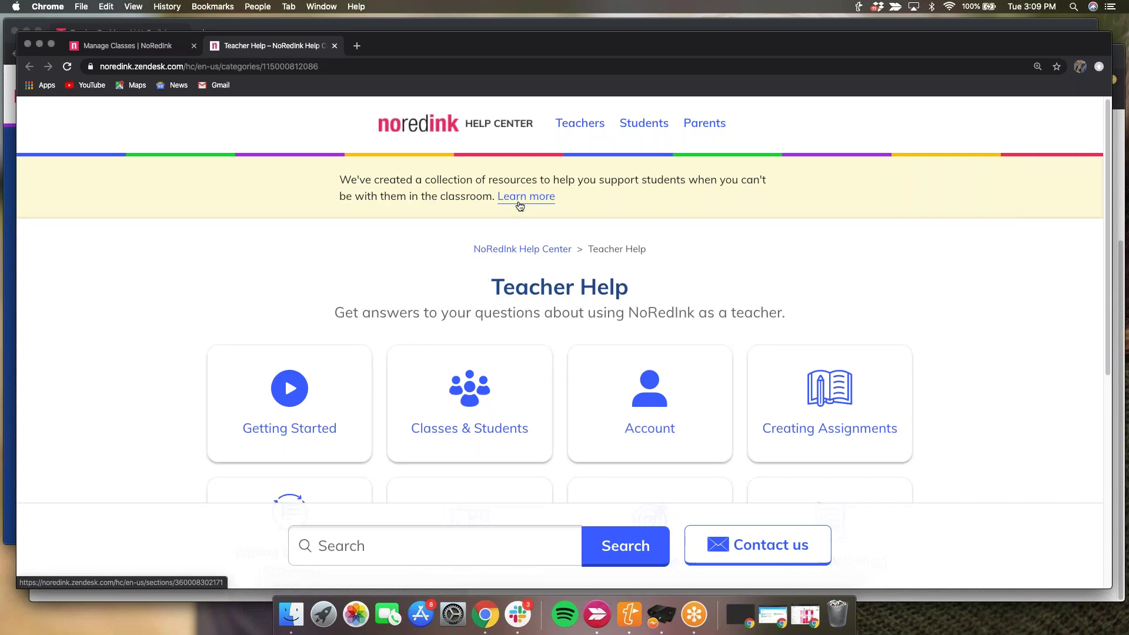
pyautogui.scroll(-3, 520, 205)
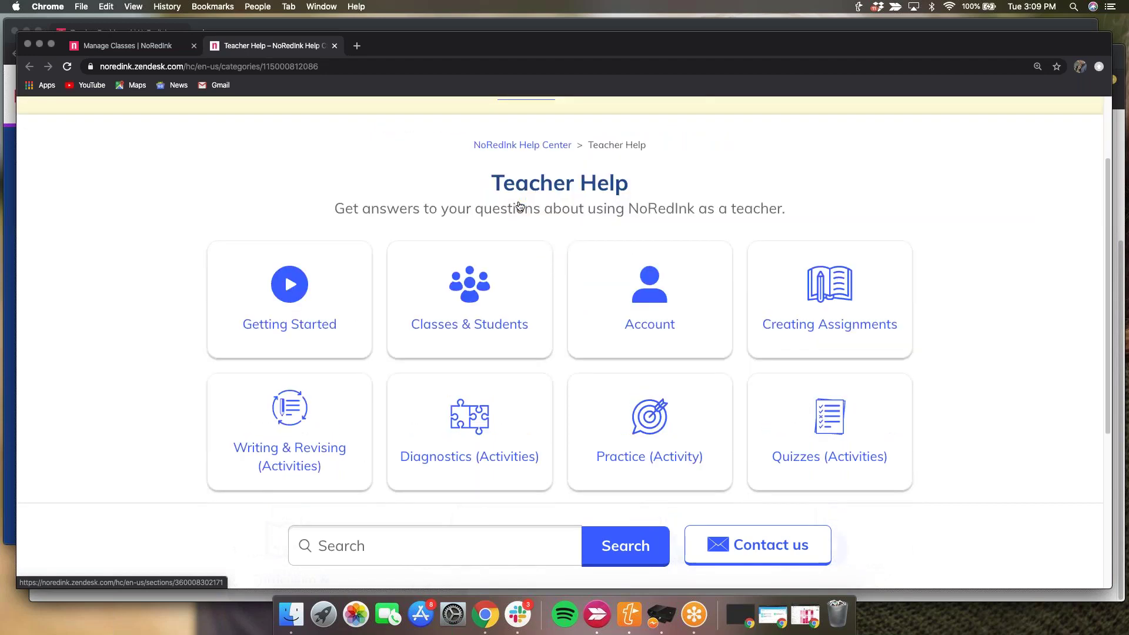
pyautogui.scroll(1, 520, 206)
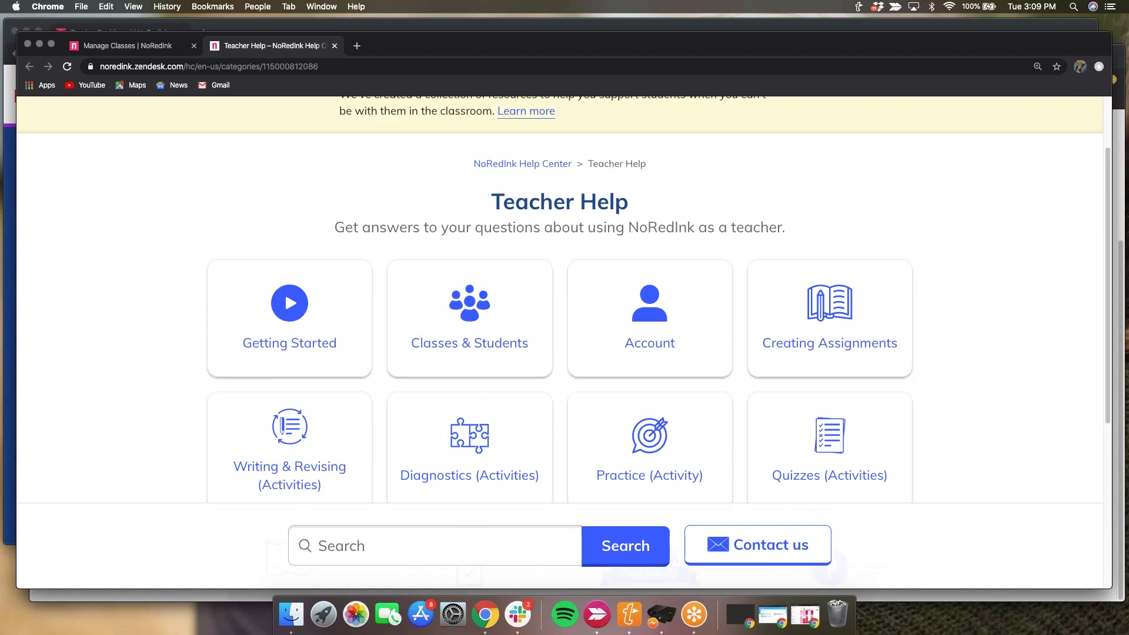
pyautogui.scroll(1, 542, 161)
pyautogui.click(529, 137)
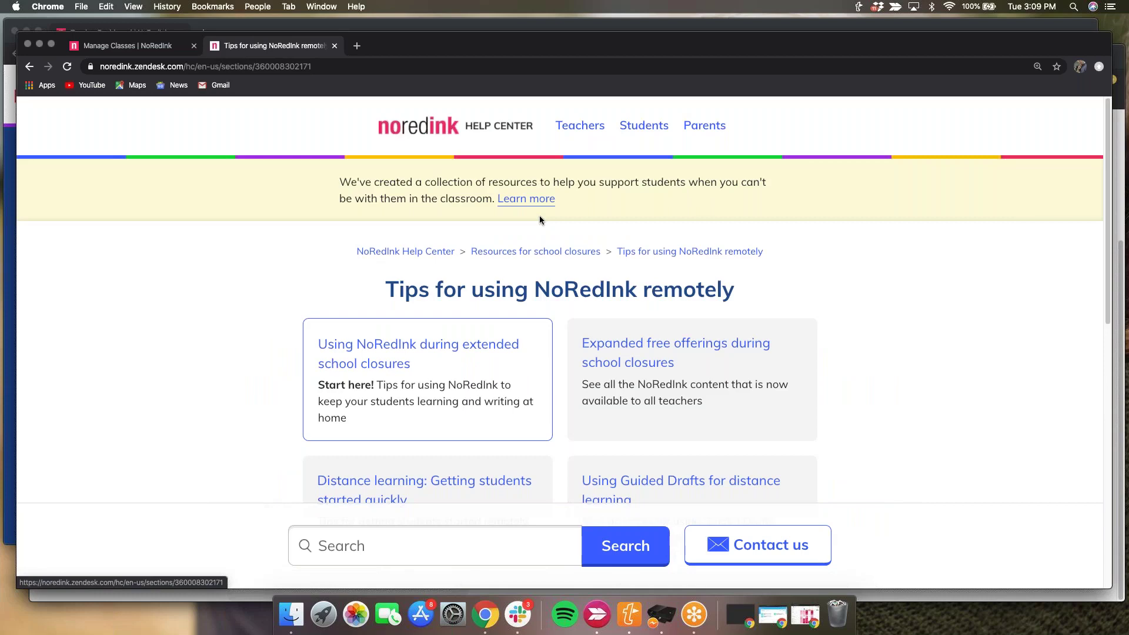
pyautogui.scroll(-3, 406, 395)
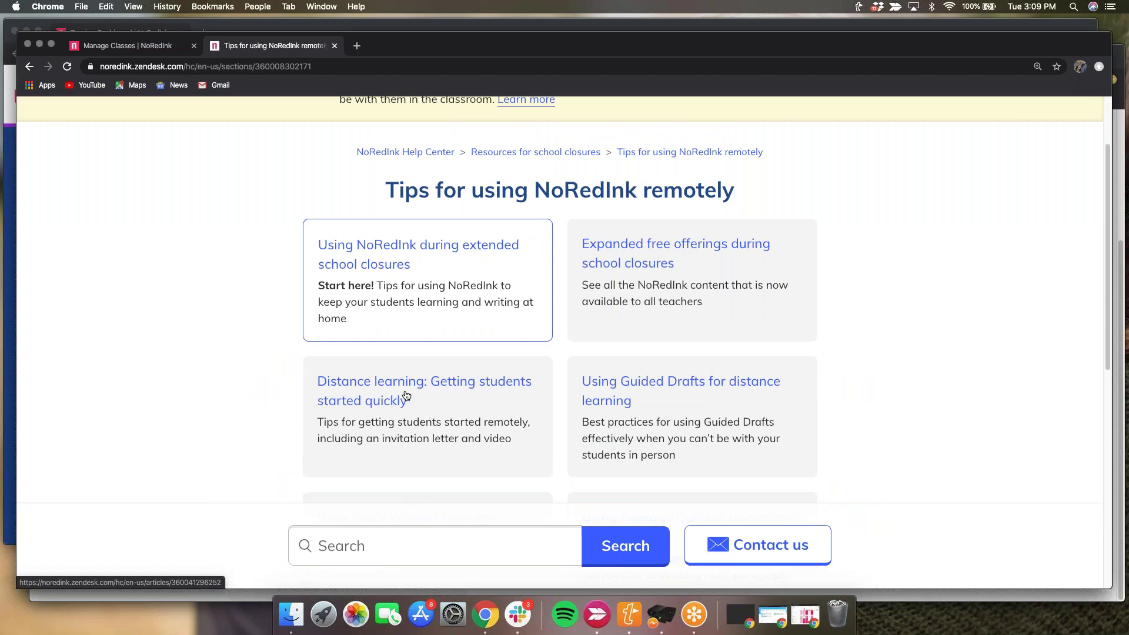
# - Open 'Distance learning: Getting students started quickly' and read down to the Sample invite letter heading
pyautogui.click(406, 396)
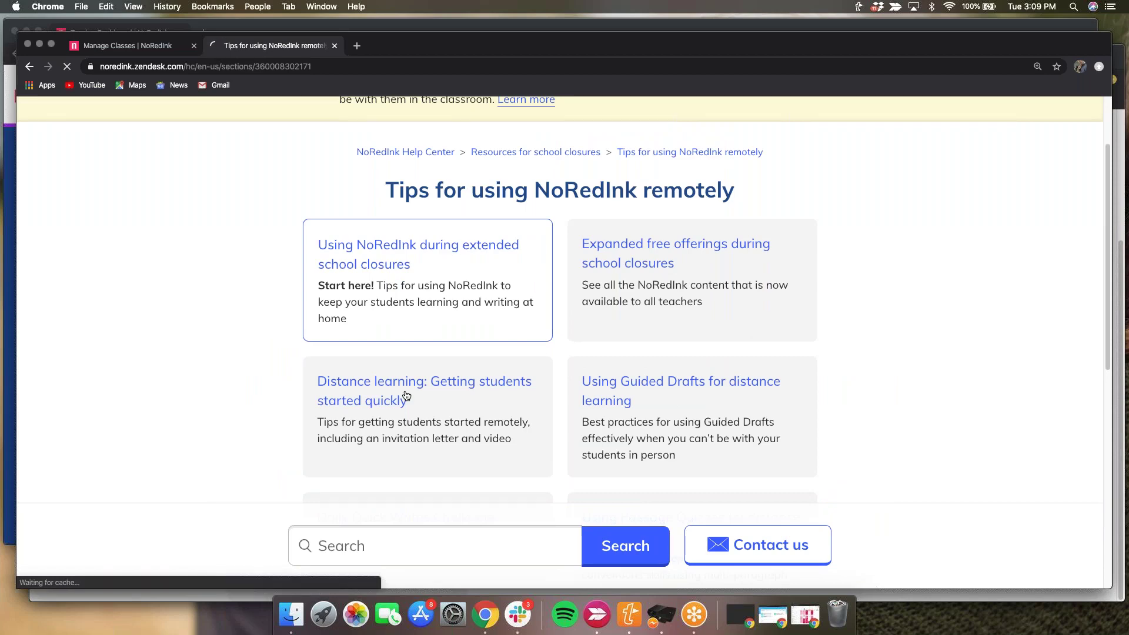
pyautogui.scroll(-2, 404, 396)
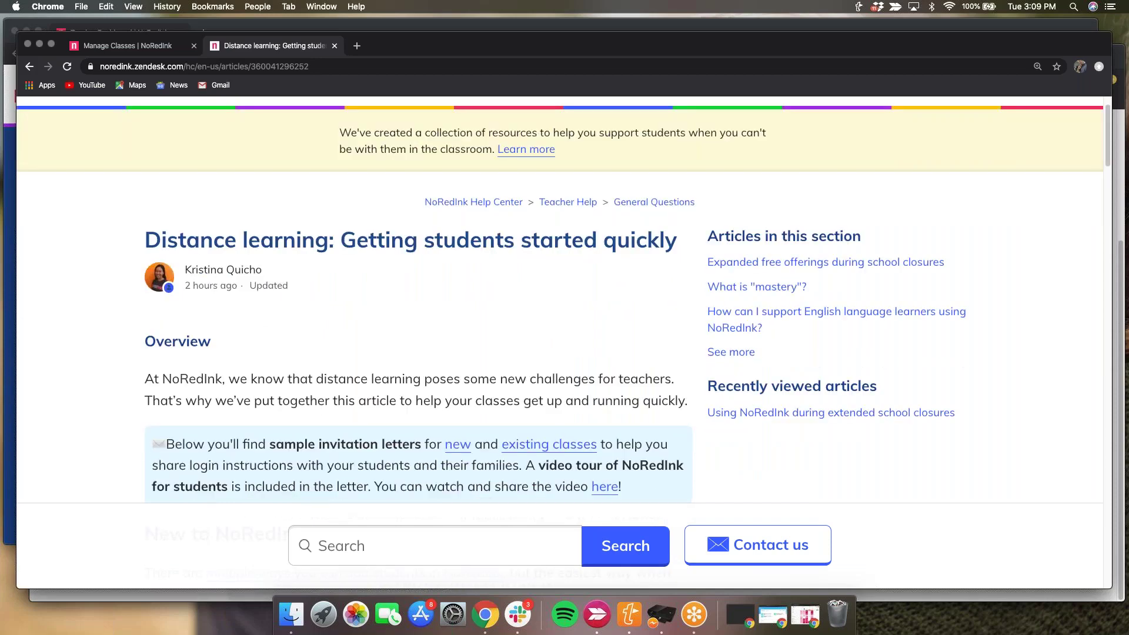
pyautogui.scroll(-1, 564, 300)
pyautogui.scroll(-1, 564, 300)
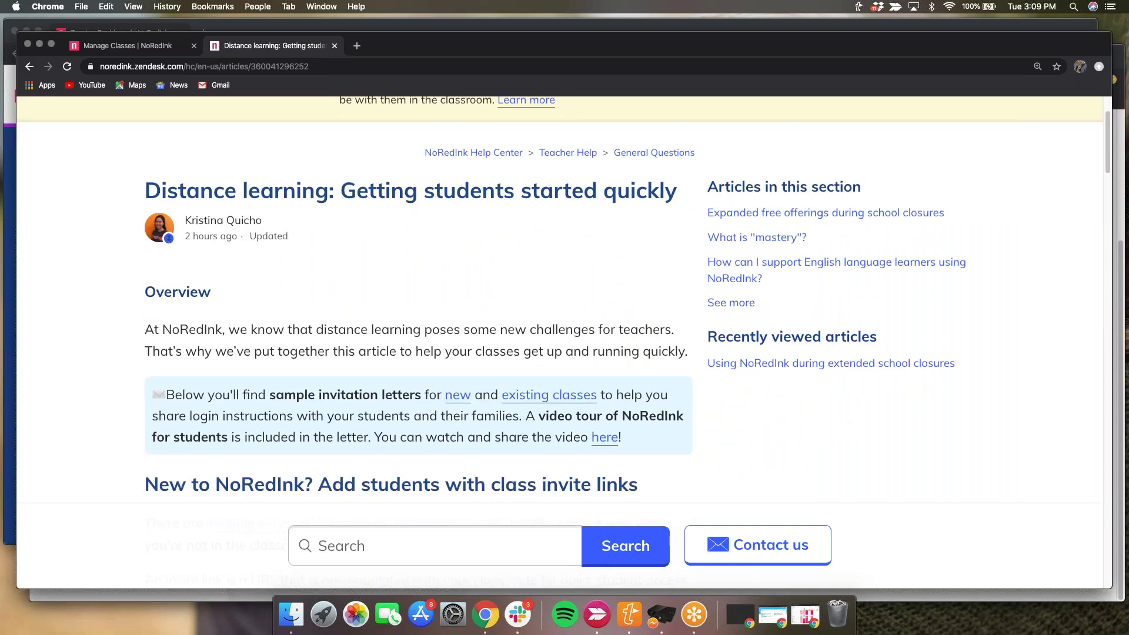
pyautogui.scroll(-4, 563, 300)
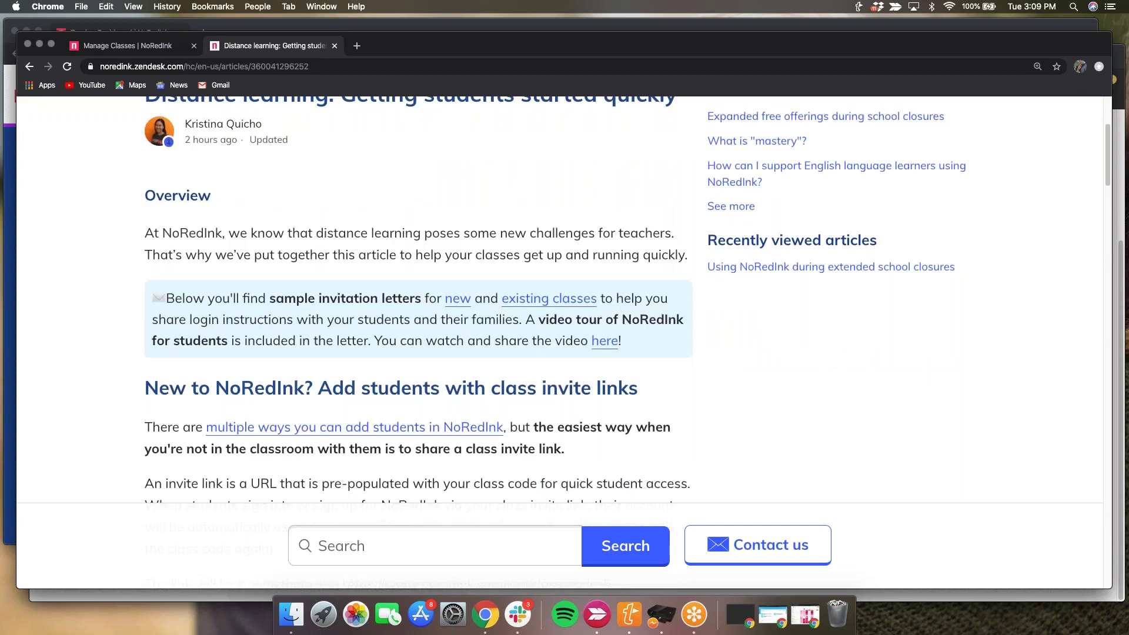
pyautogui.scroll(-1, 563, 300)
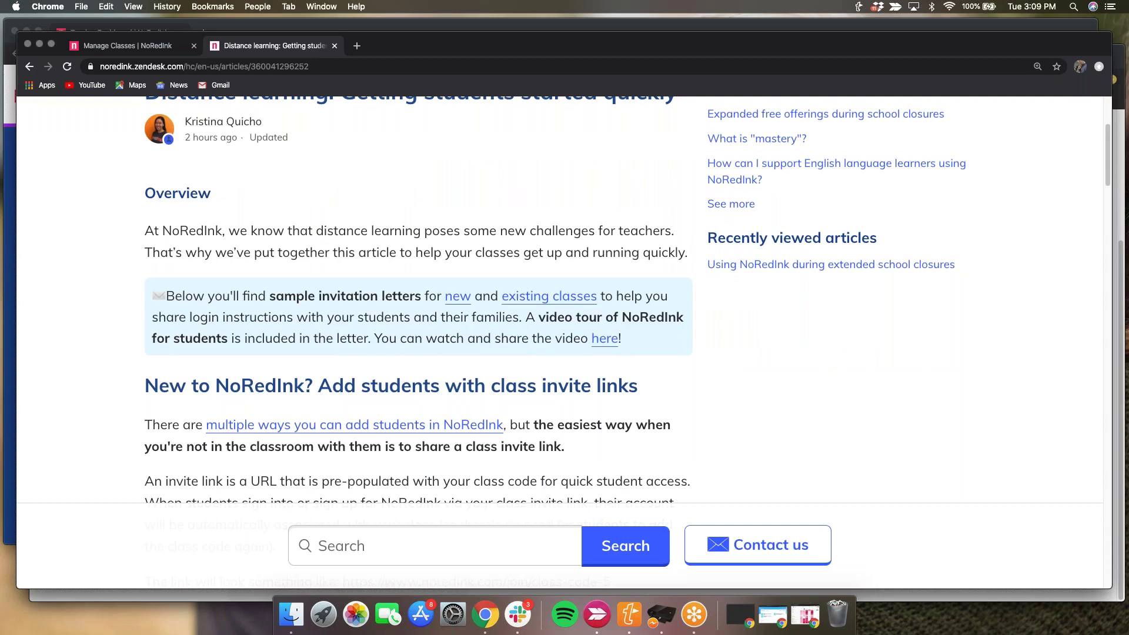
pyautogui.scroll(-6, 563, 300)
pyautogui.scroll(-1, 563, 300)
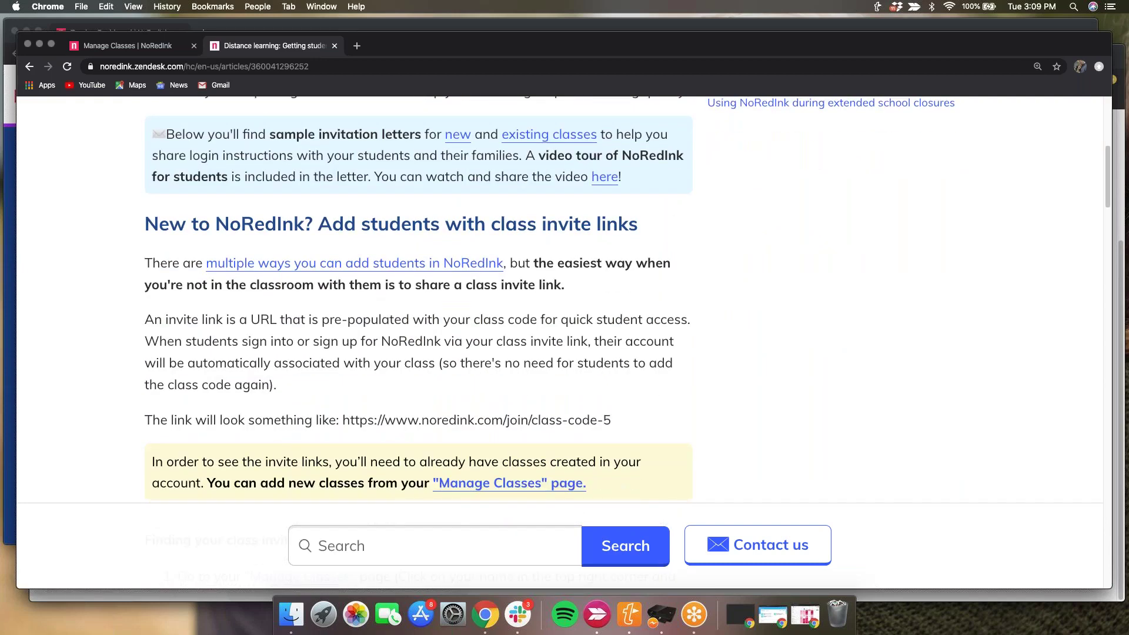
pyautogui.scroll(-20, 563, 300)
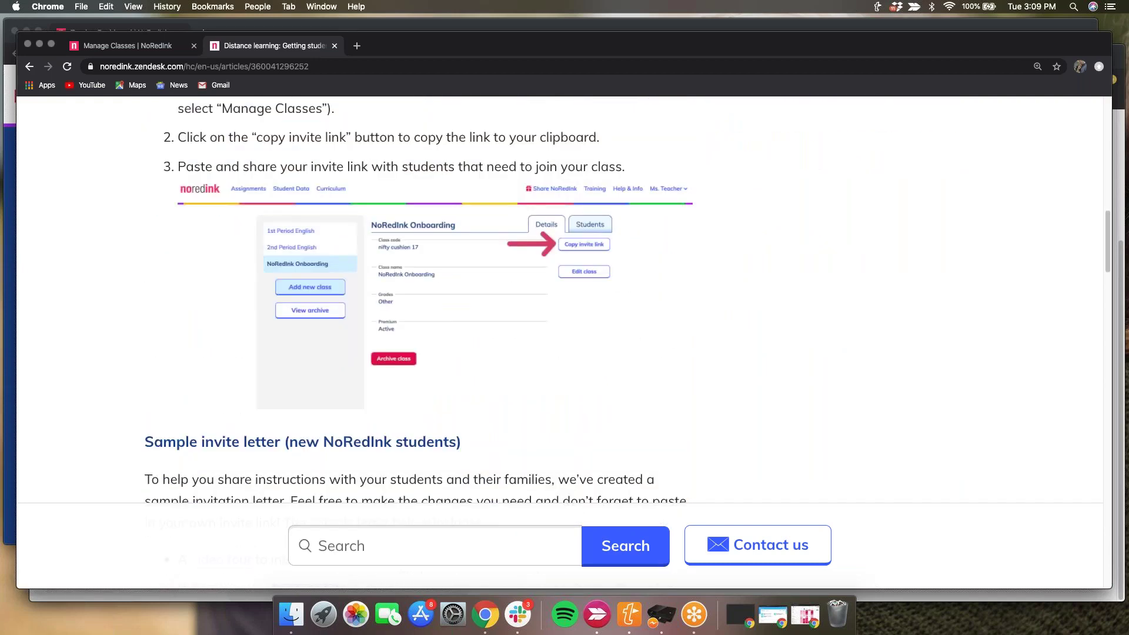
pyautogui.scroll(-8, 564, 299)
pyautogui.scroll(-4, 265, 365)
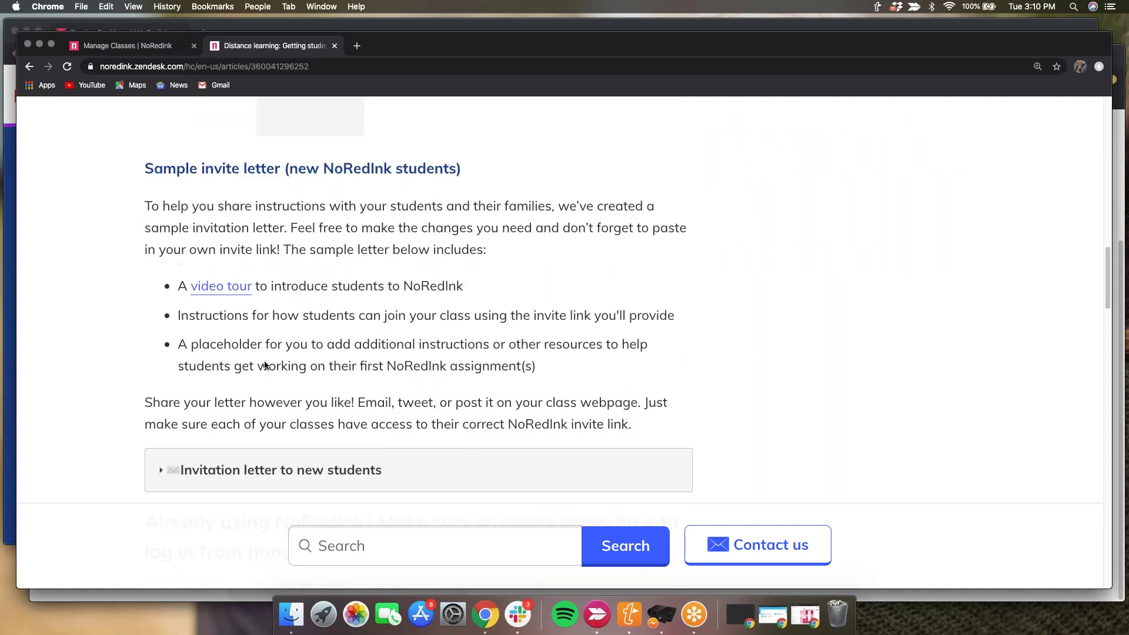
pyautogui.scroll(-1, 407, 469)
# - Expand and read the 'Invitation letter to new students', then switch back to the Manage Classes tab
pyautogui.click(277, 460)
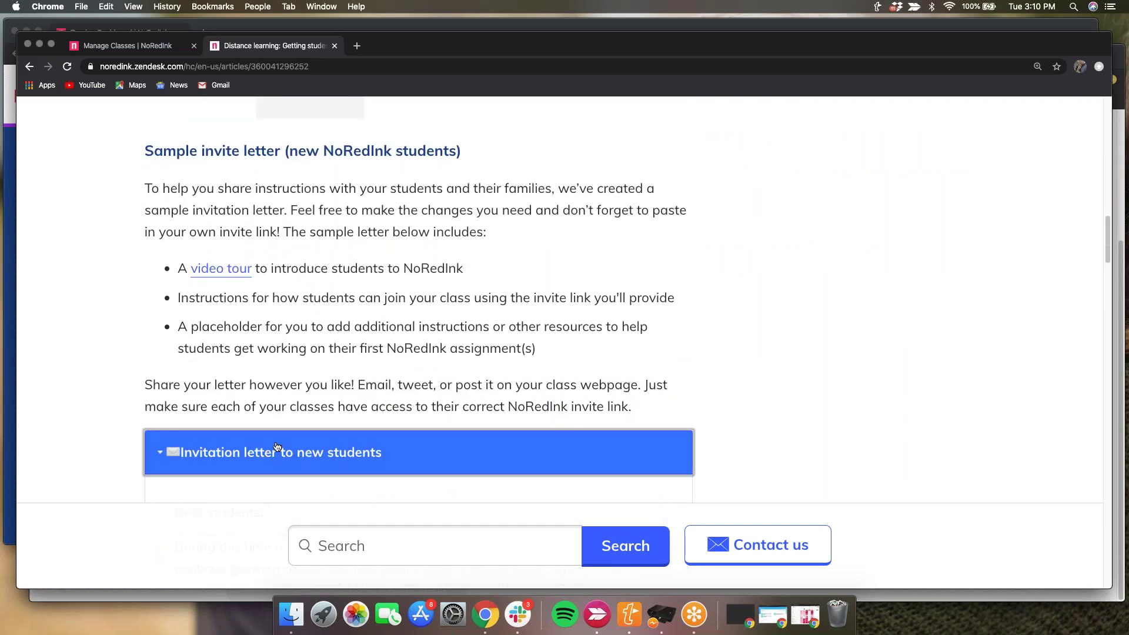
pyautogui.scroll(-5, 276, 447)
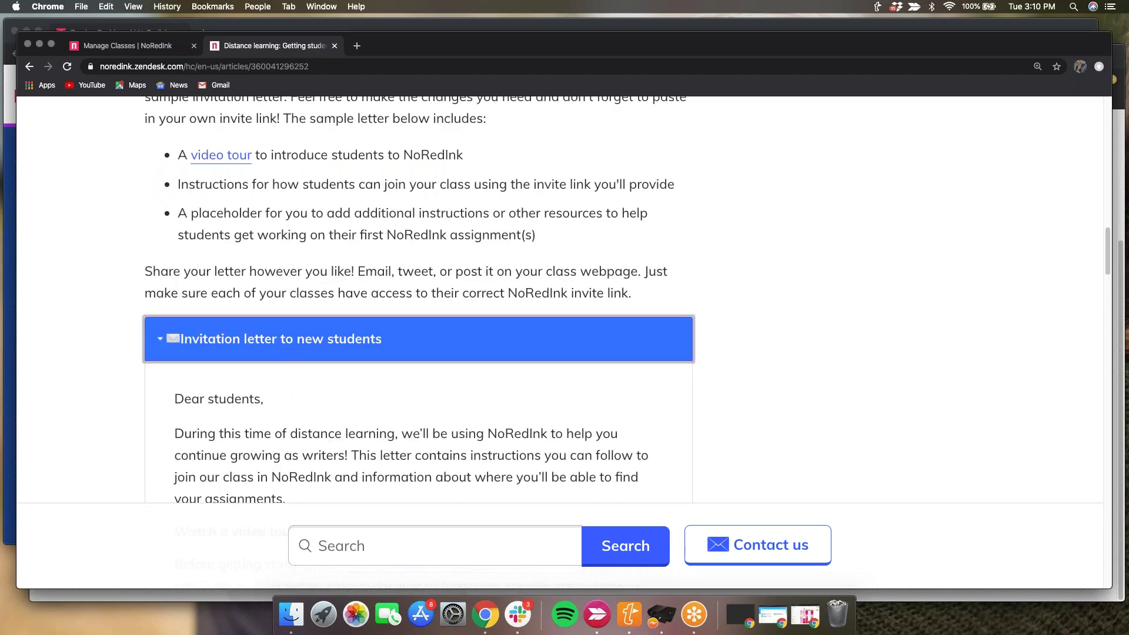
pyautogui.scroll(-10, 284, 386)
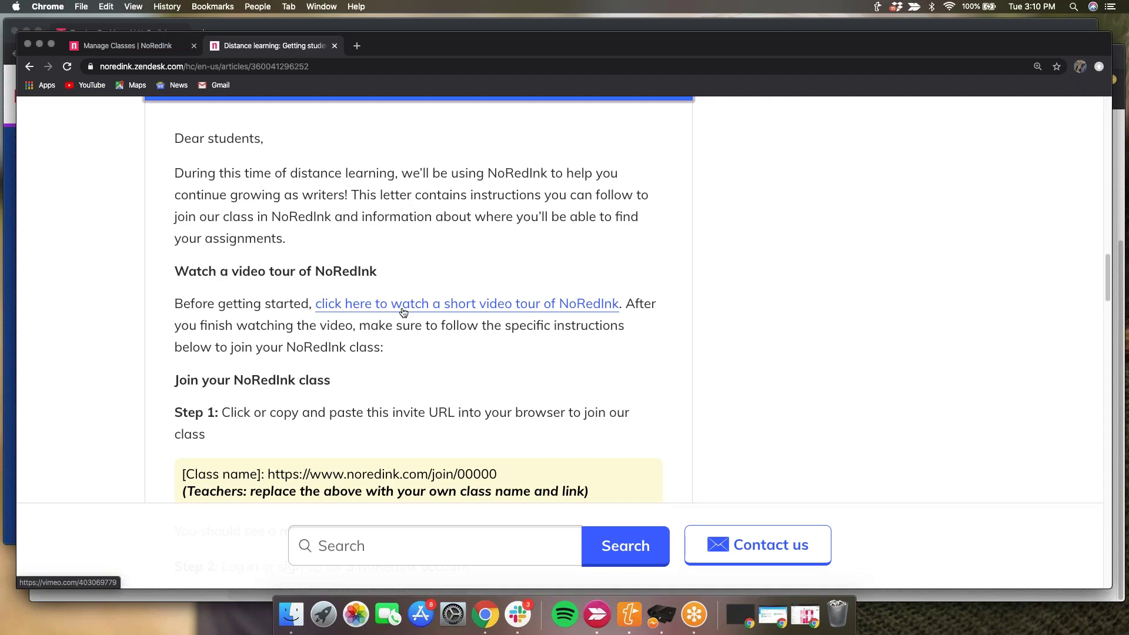
pyautogui.scroll(1, 403, 312)
pyautogui.scroll(5, 403, 312)
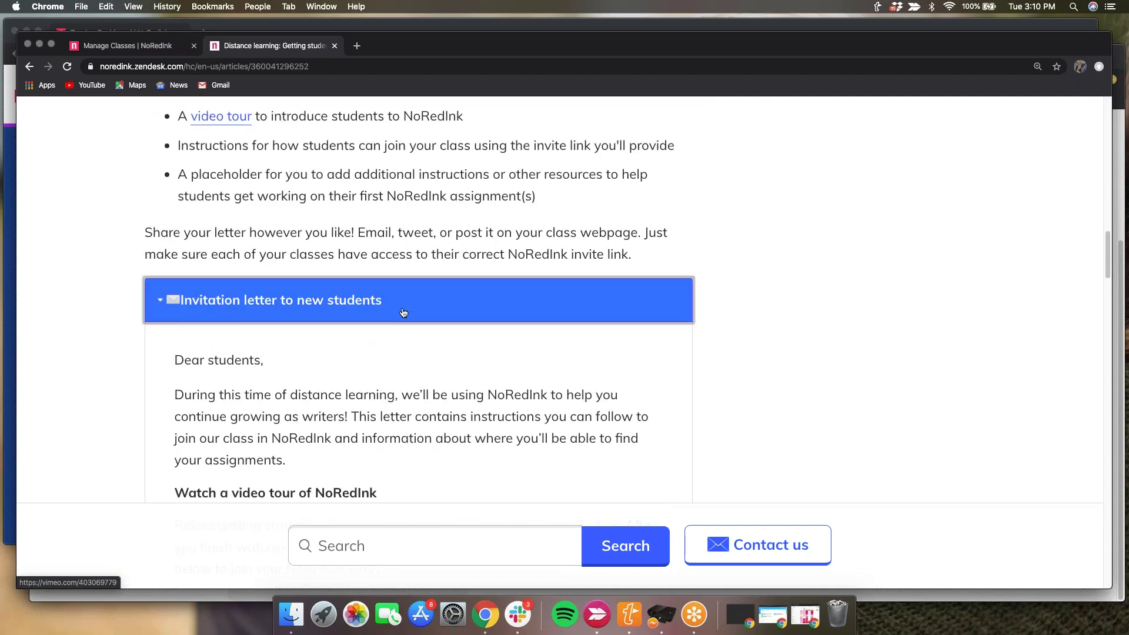
pyautogui.scroll(5, 403, 313)
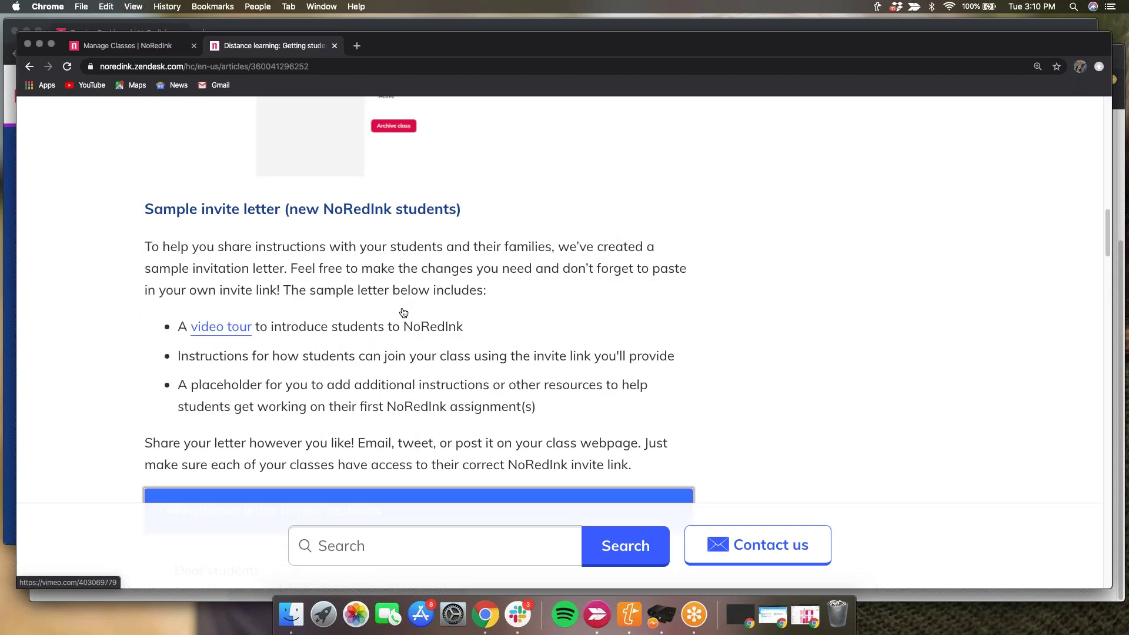
pyautogui.scroll(6, 403, 312)
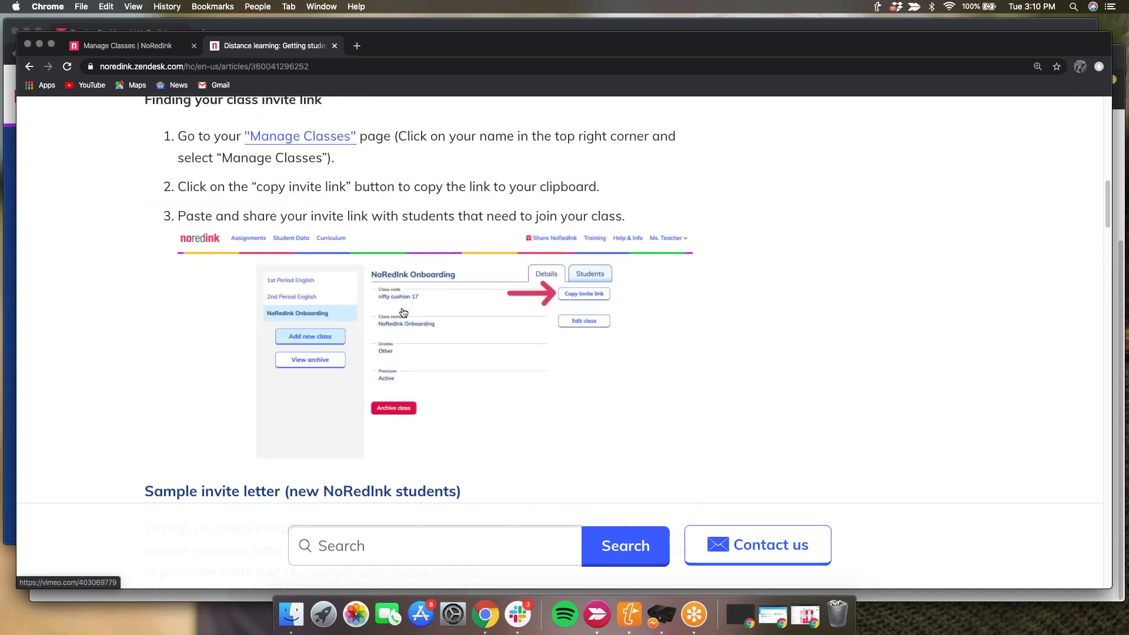
pyautogui.scroll(8, 403, 312)
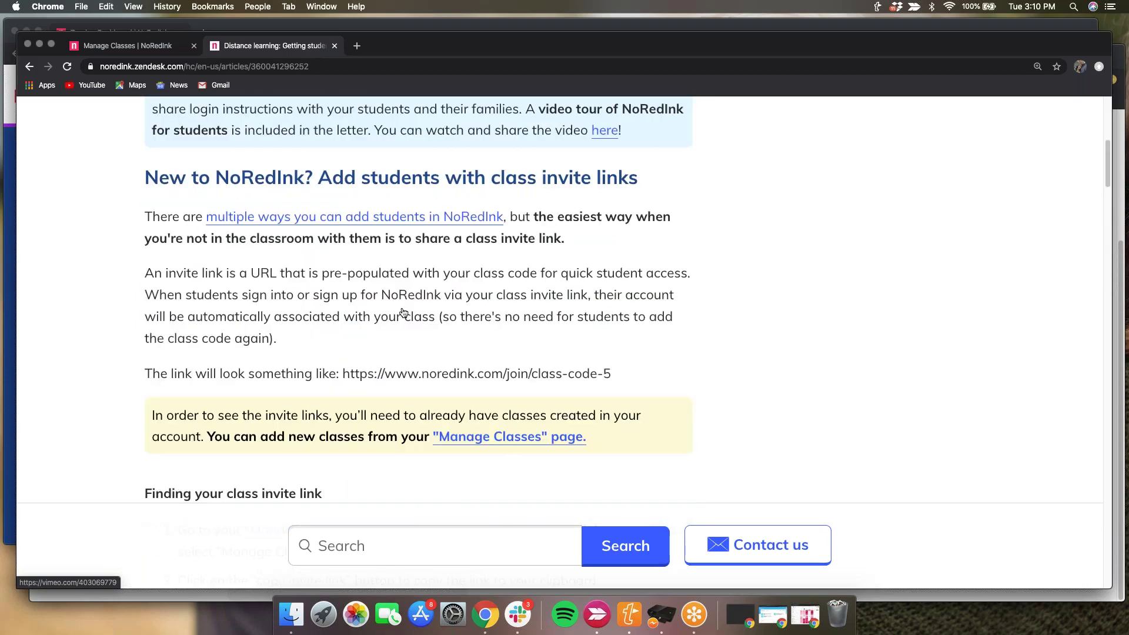
pyautogui.scroll(8, 403, 312)
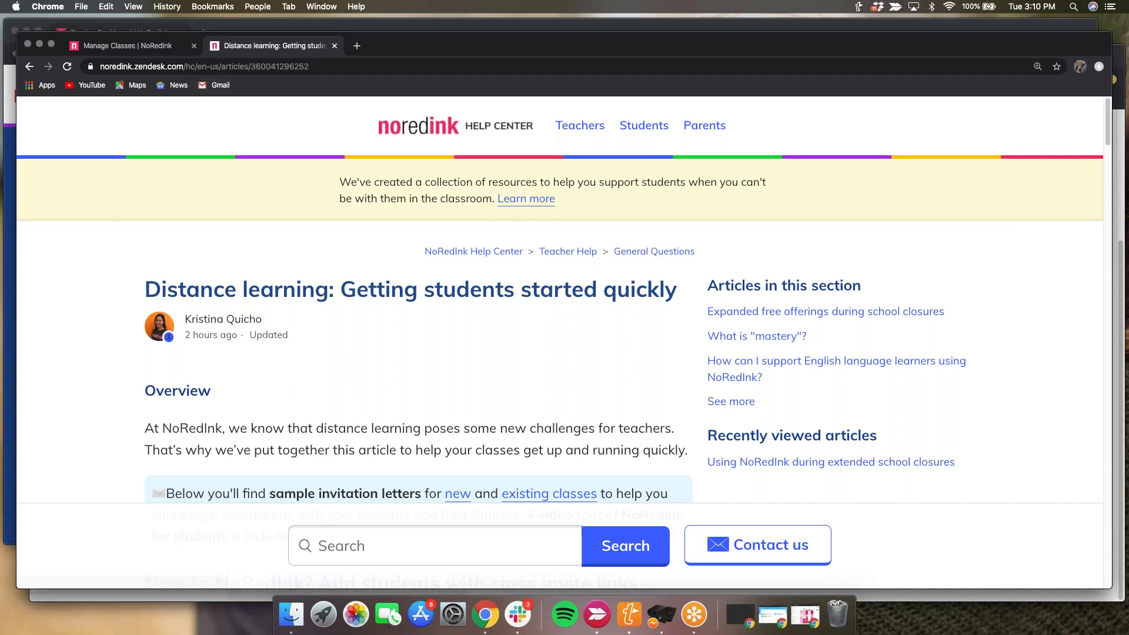
pyautogui.hotkey('ctrl', 'shift', 'Tab')
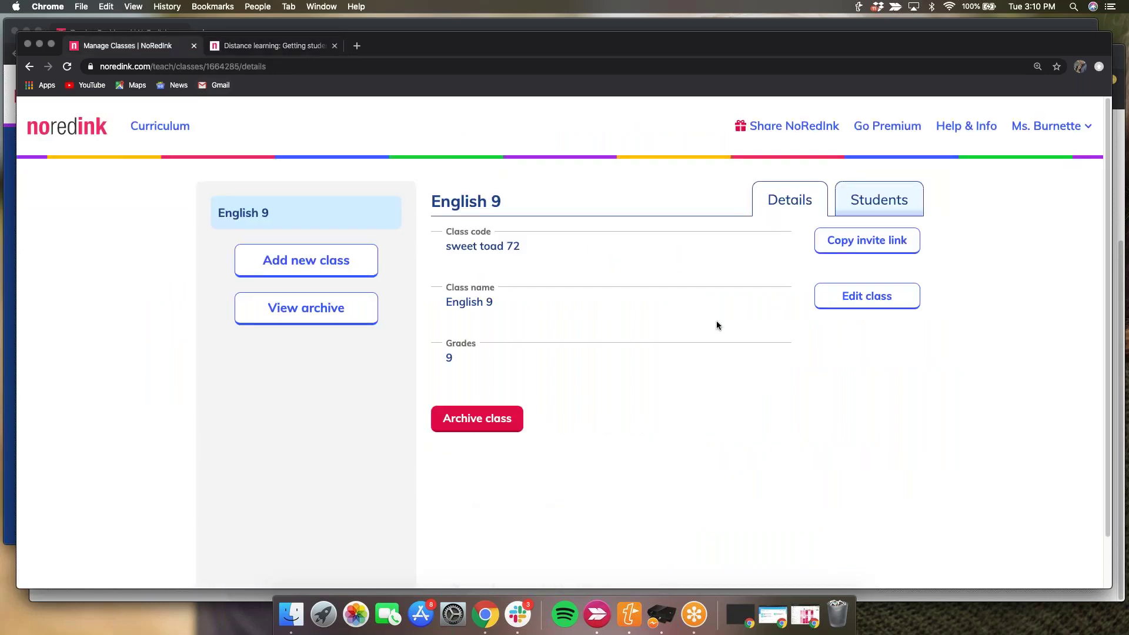
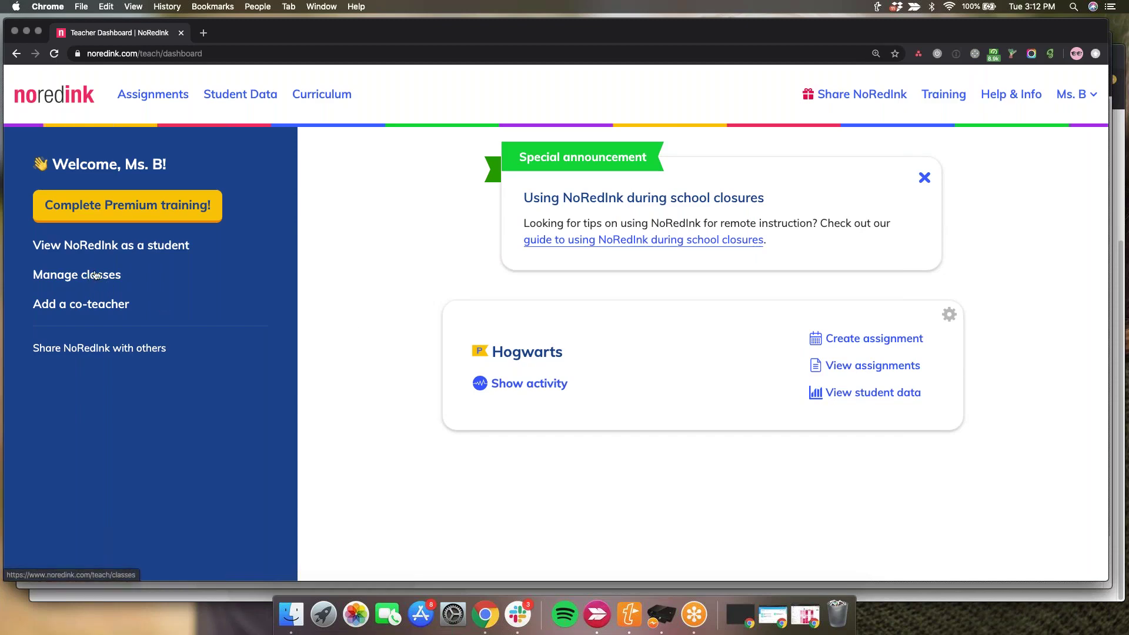
# - Show the Hogwarts class's Students list and generate printable login cards for all six students
pyautogui.click(95, 276)
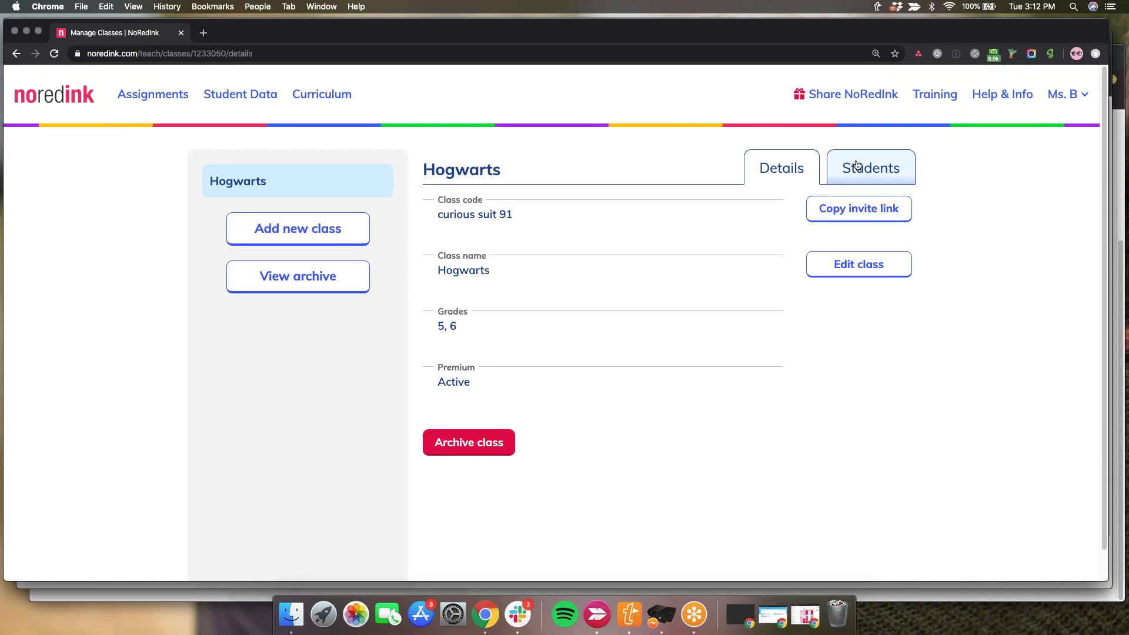
pyautogui.click(858, 165)
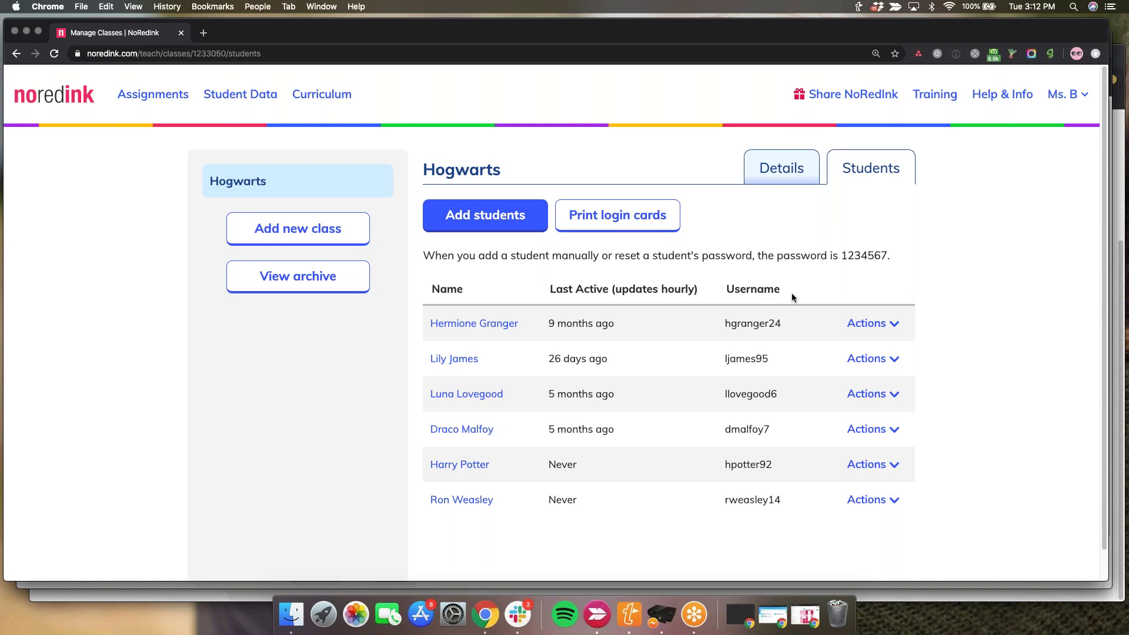
pyautogui.click(653, 226)
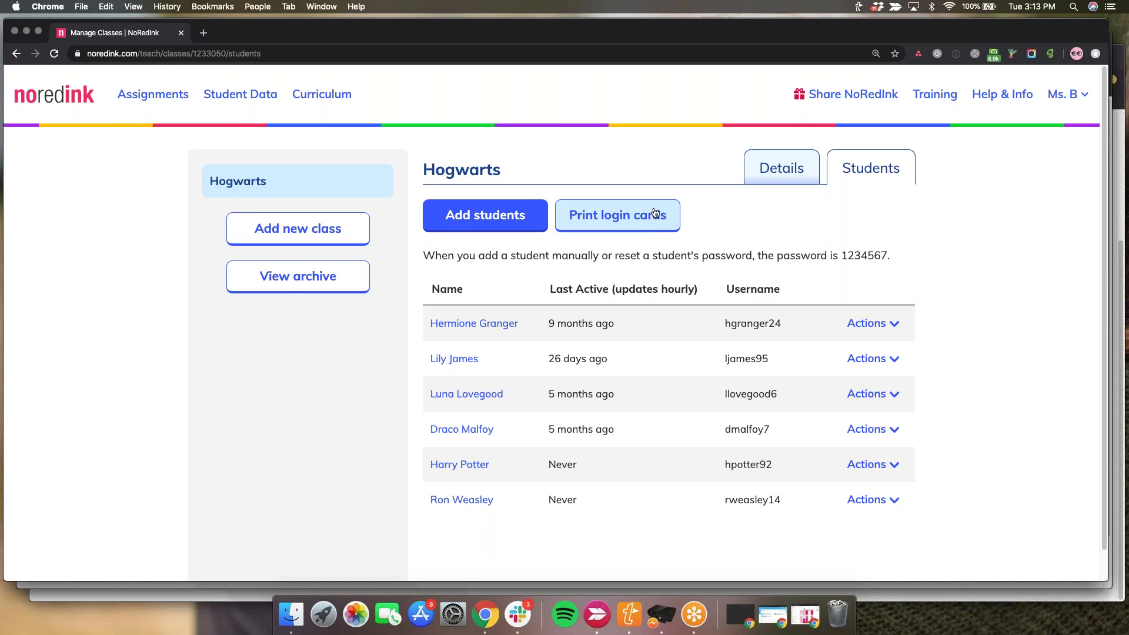
pyautogui.click(656, 218)
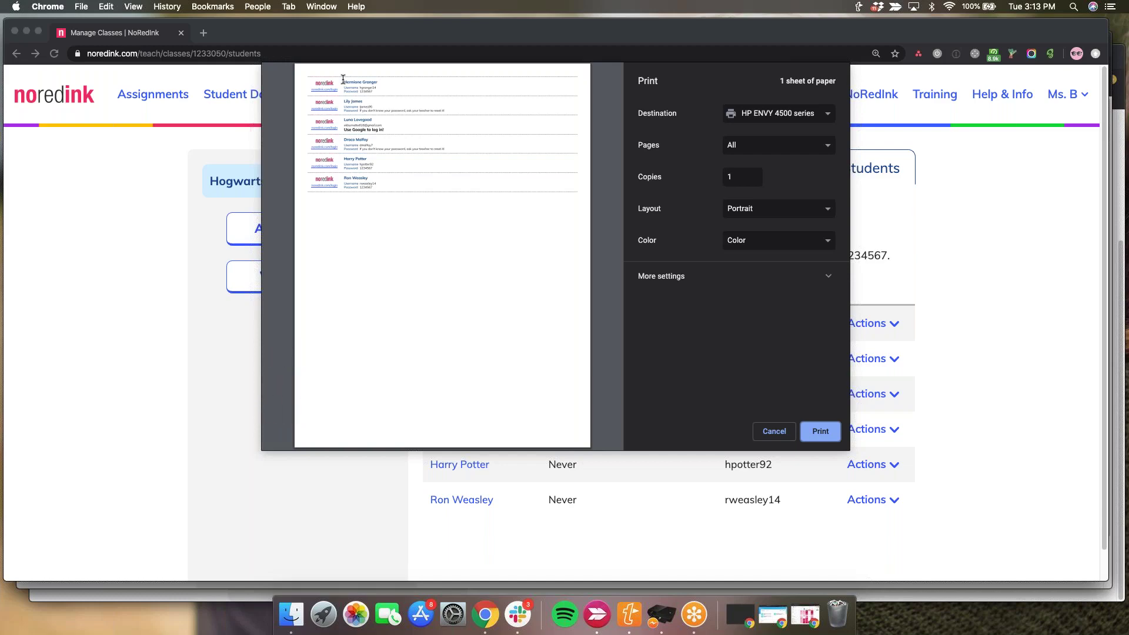
# - Zoom into the login card preview and set the print destination to Save as PDF
pyautogui.moveTo(280, 418)
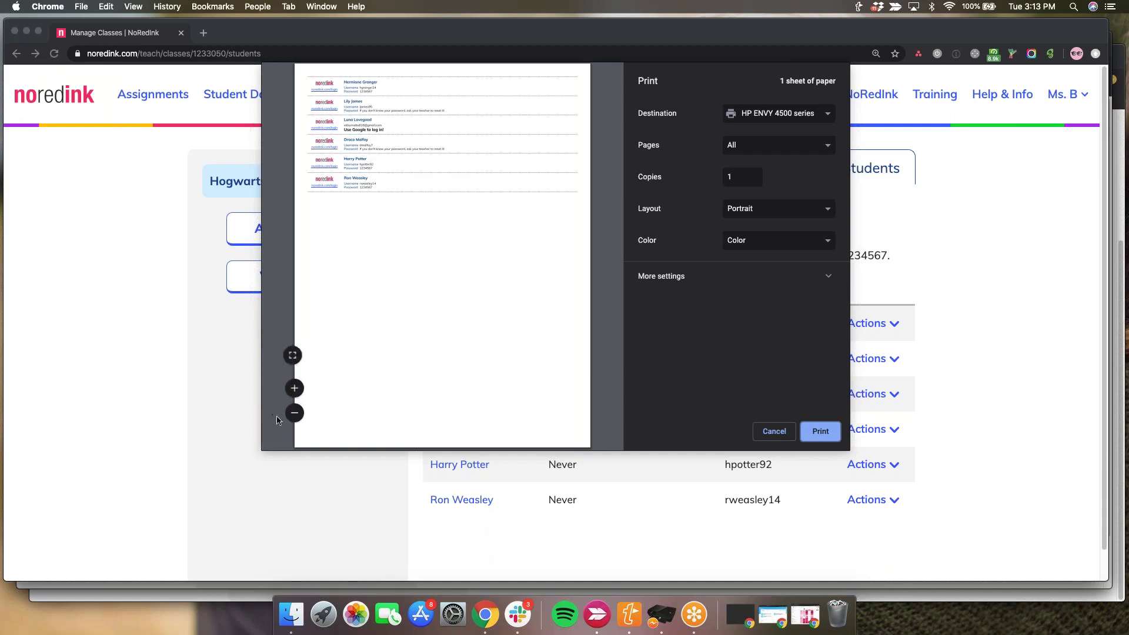
pyautogui.click(295, 389)
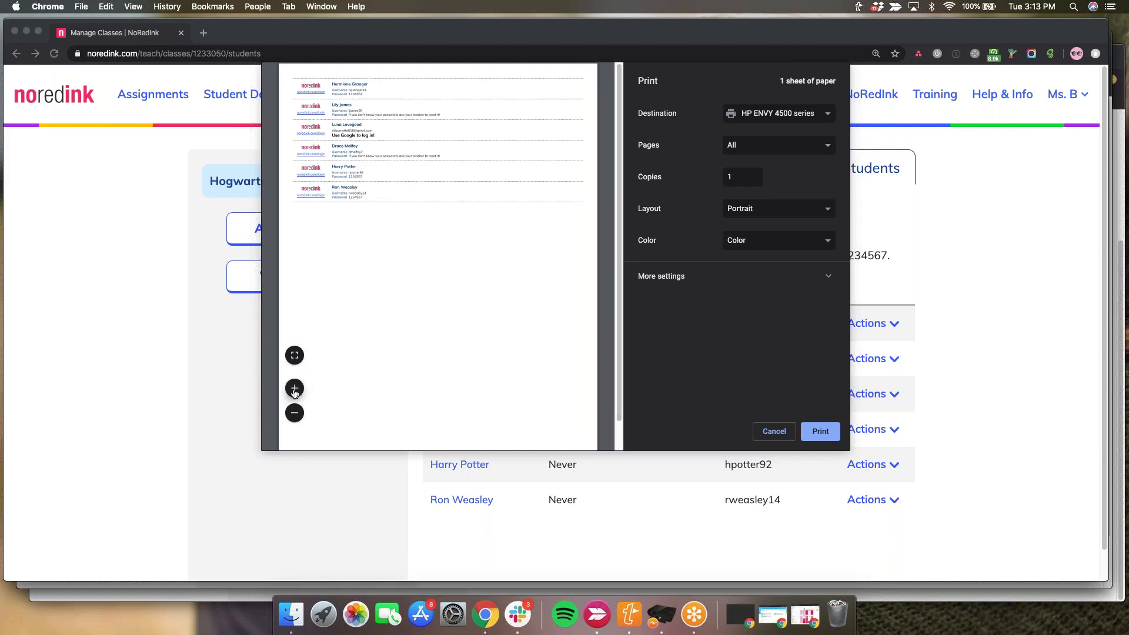
pyautogui.click(295, 390)
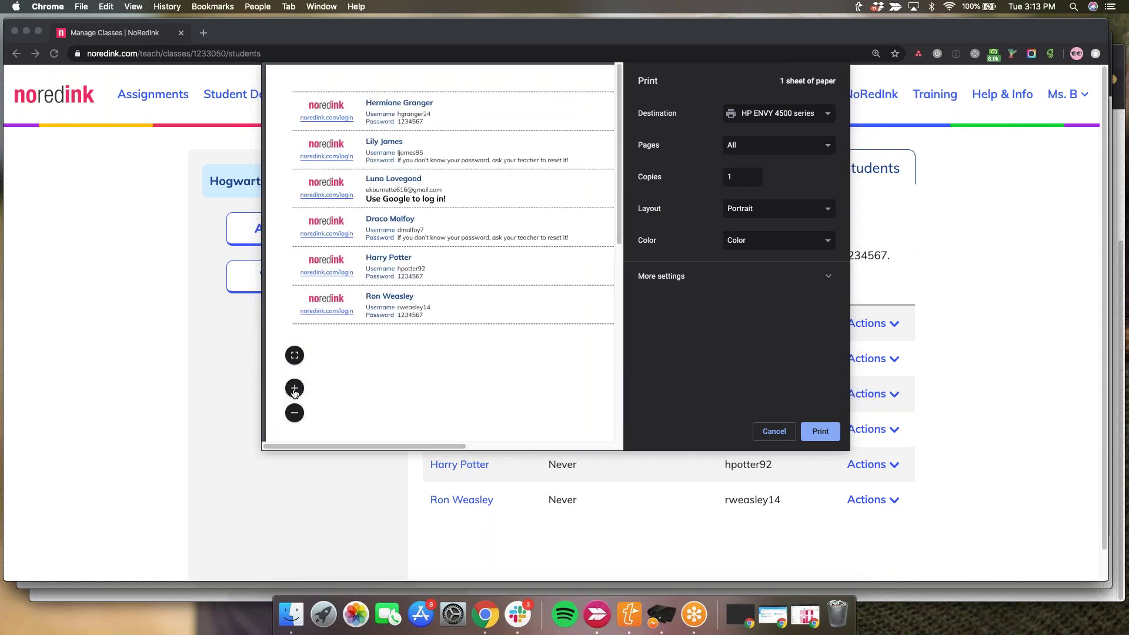
pyautogui.click(295, 390)
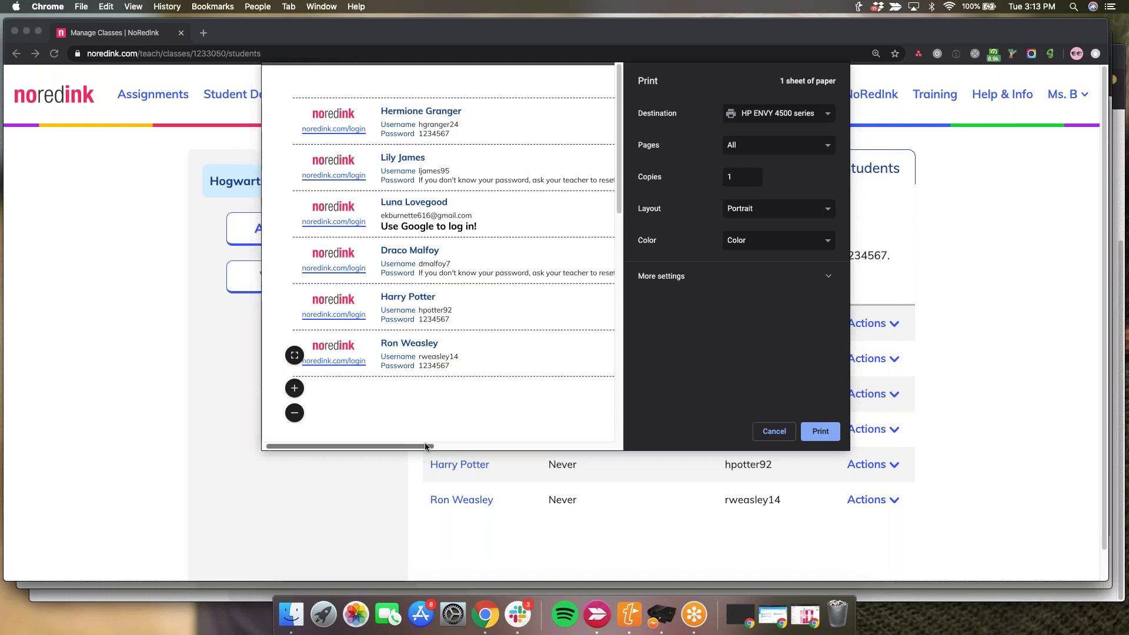
pyautogui.moveTo(425, 444); pyautogui.dragTo(455, 445)
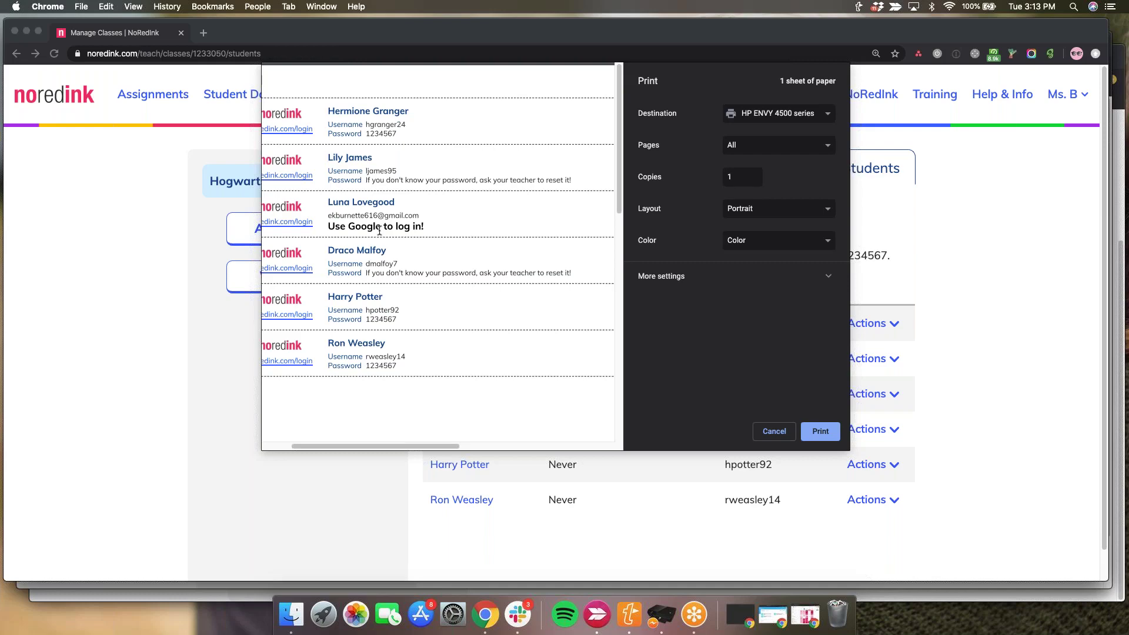
pyautogui.moveTo(324, 311)
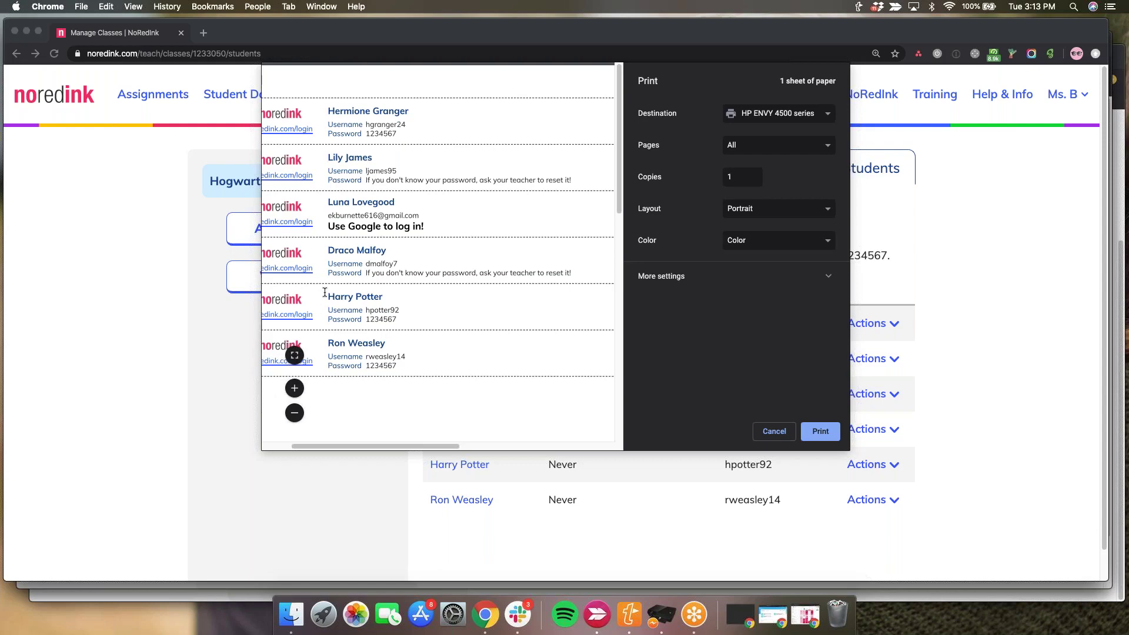
pyautogui.moveTo(363, 319); pyautogui.dragTo(336, 296)
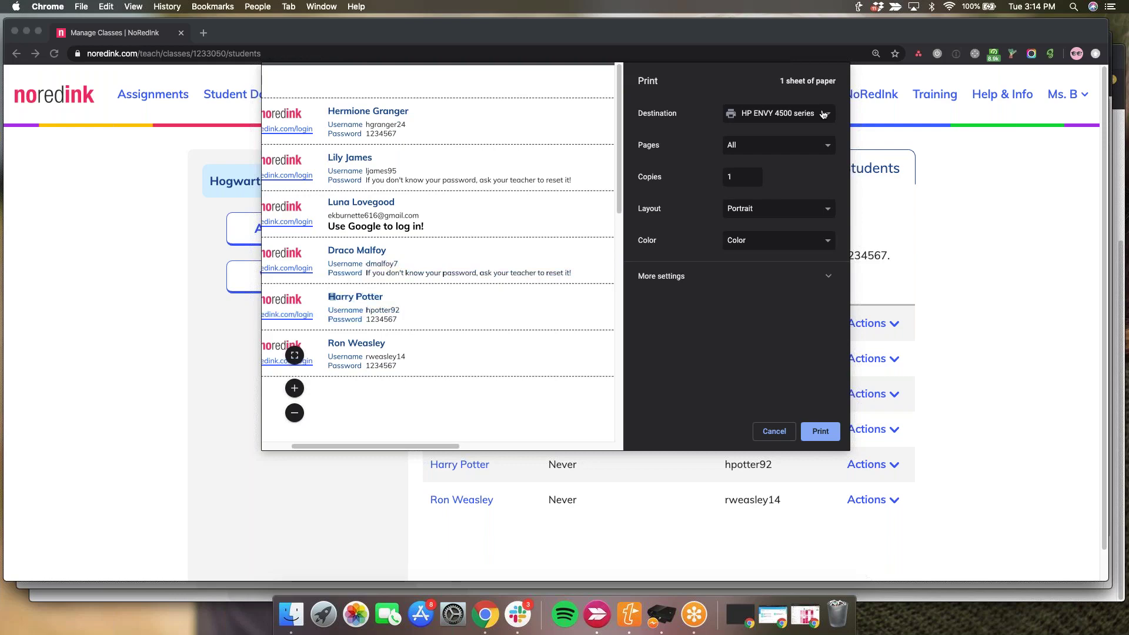
pyautogui.click(824, 115)
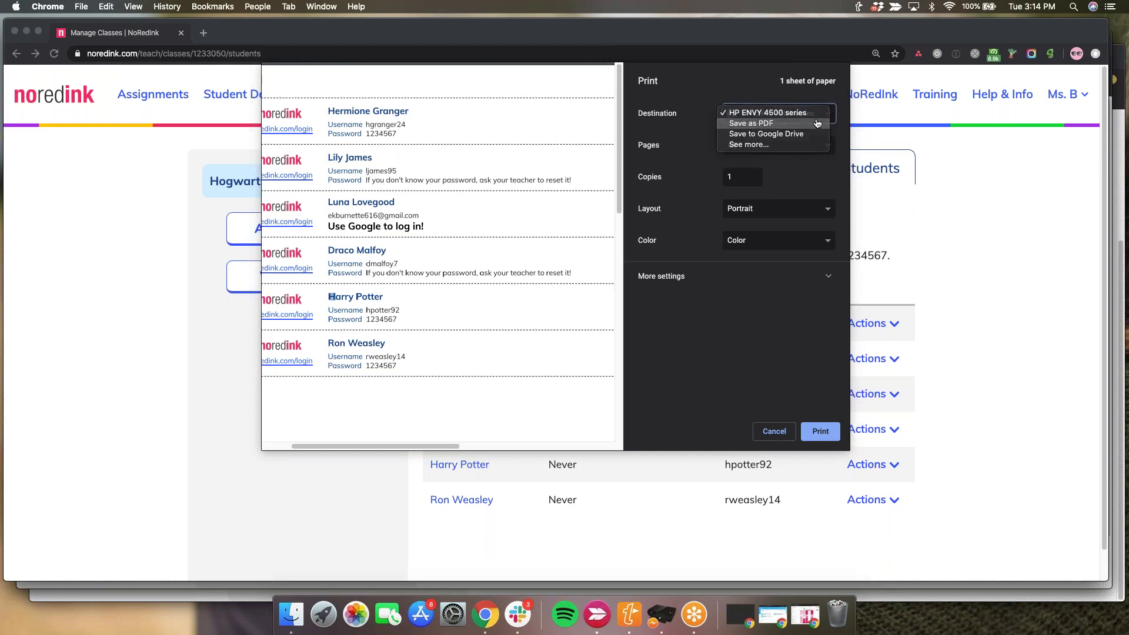
pyautogui.click(818, 123)
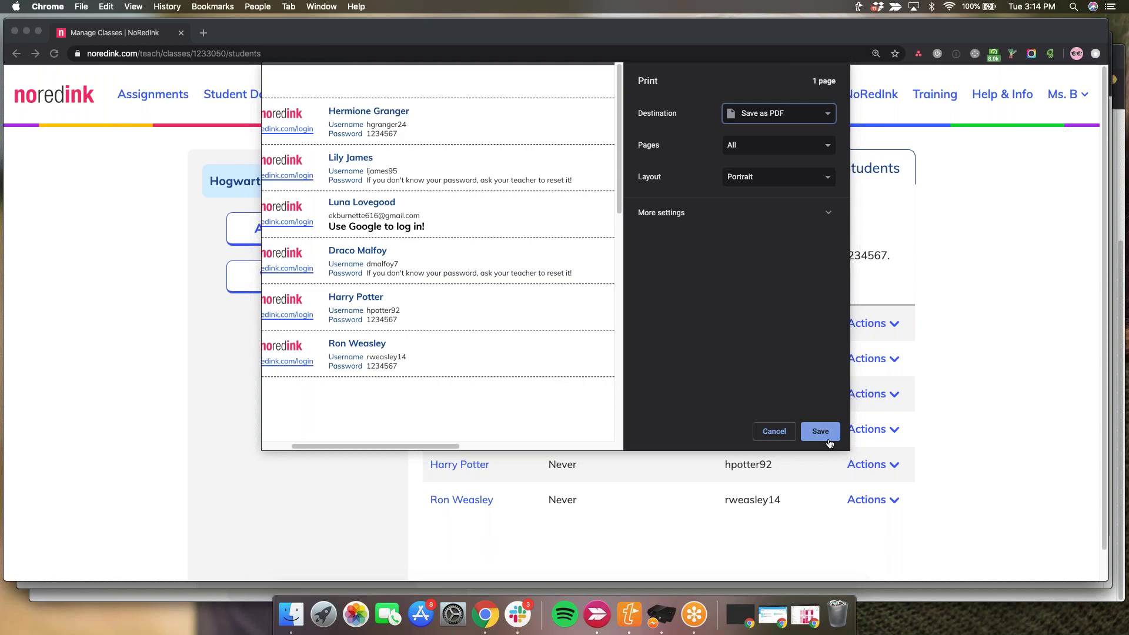
# - Close the print dialog and reset the second Hogwarts student's password to the class default
pyautogui.click(777, 434)
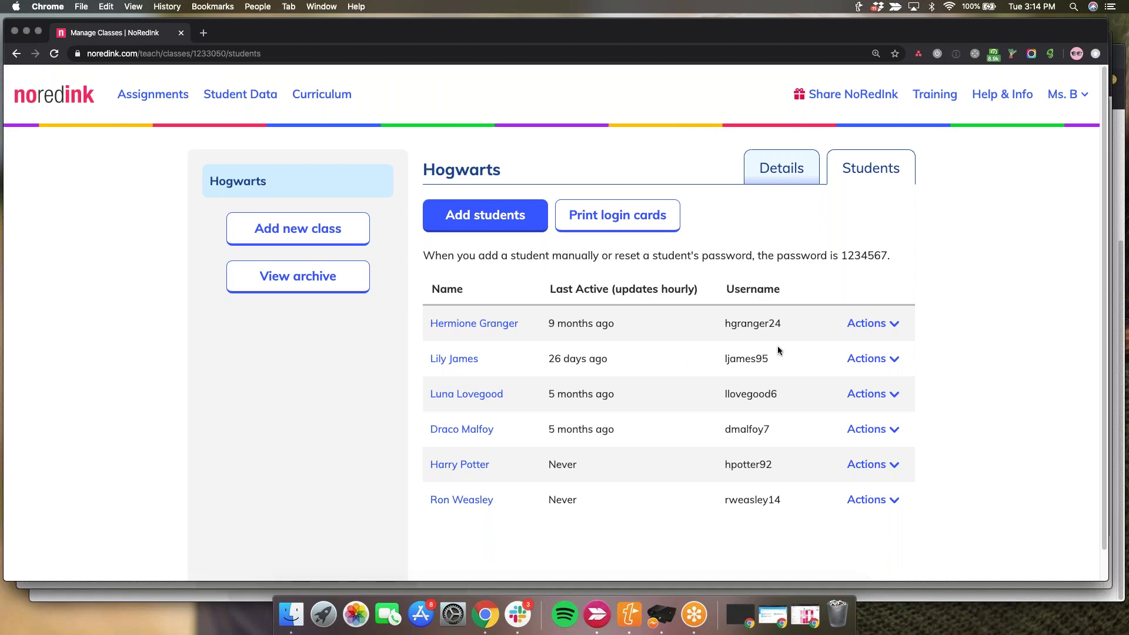
pyautogui.click(885, 364)
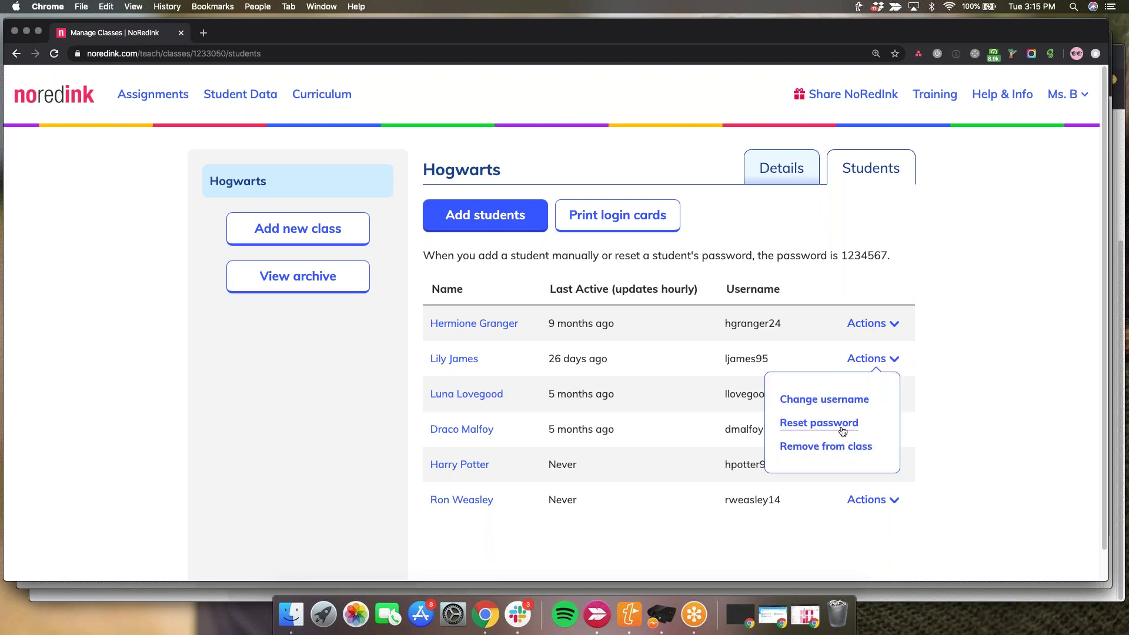
pyautogui.click(844, 429)
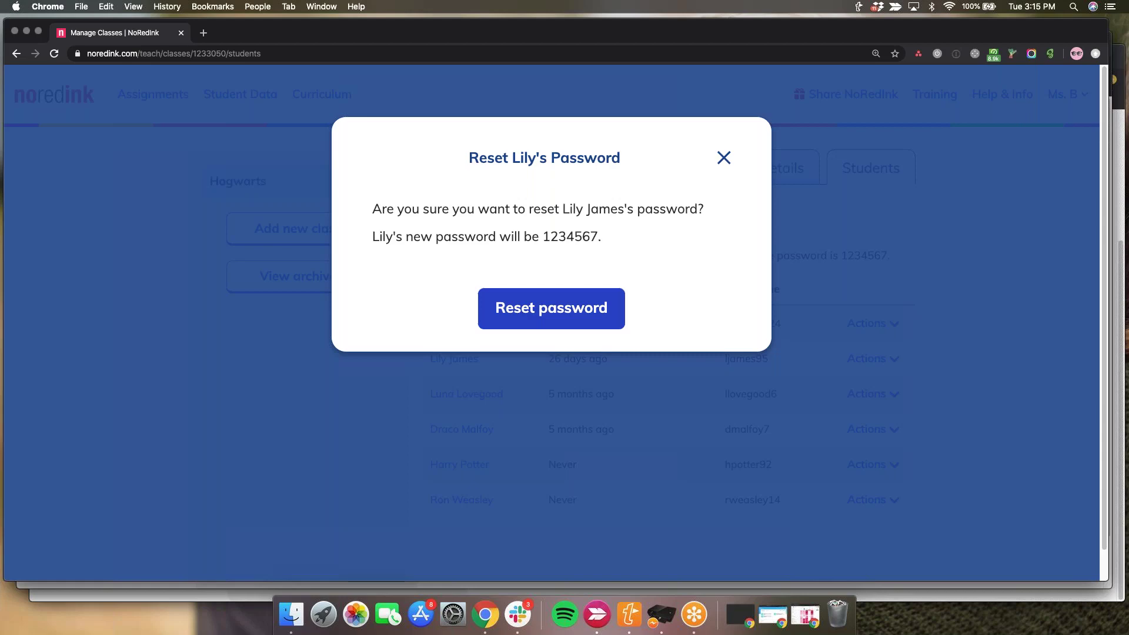
pyautogui.click(510, 297)
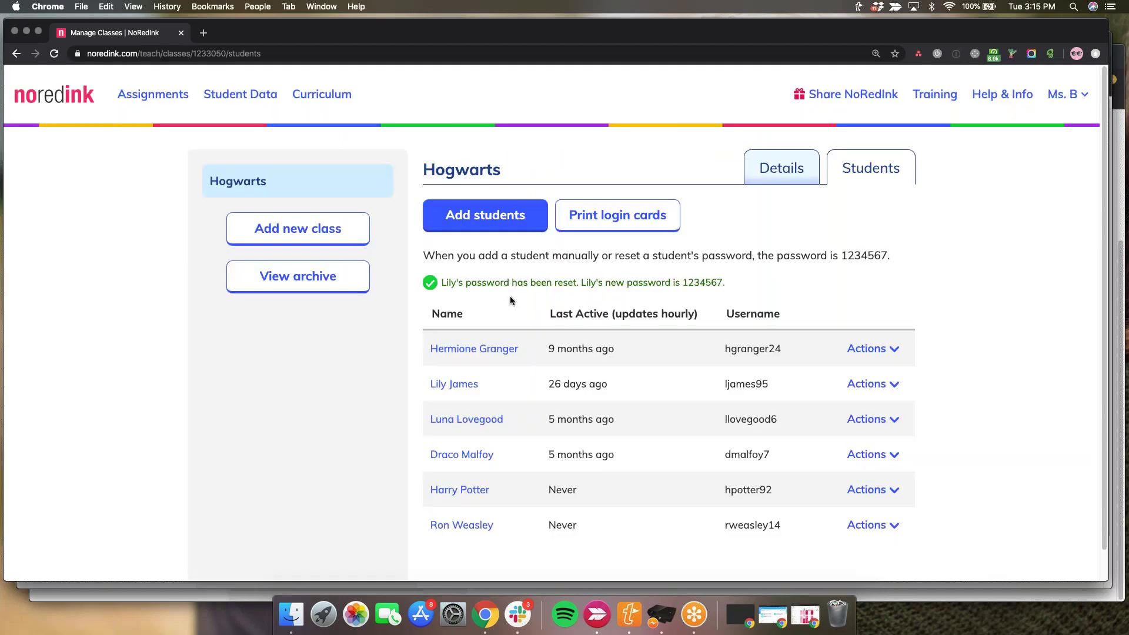
pyautogui.click(887, 388)
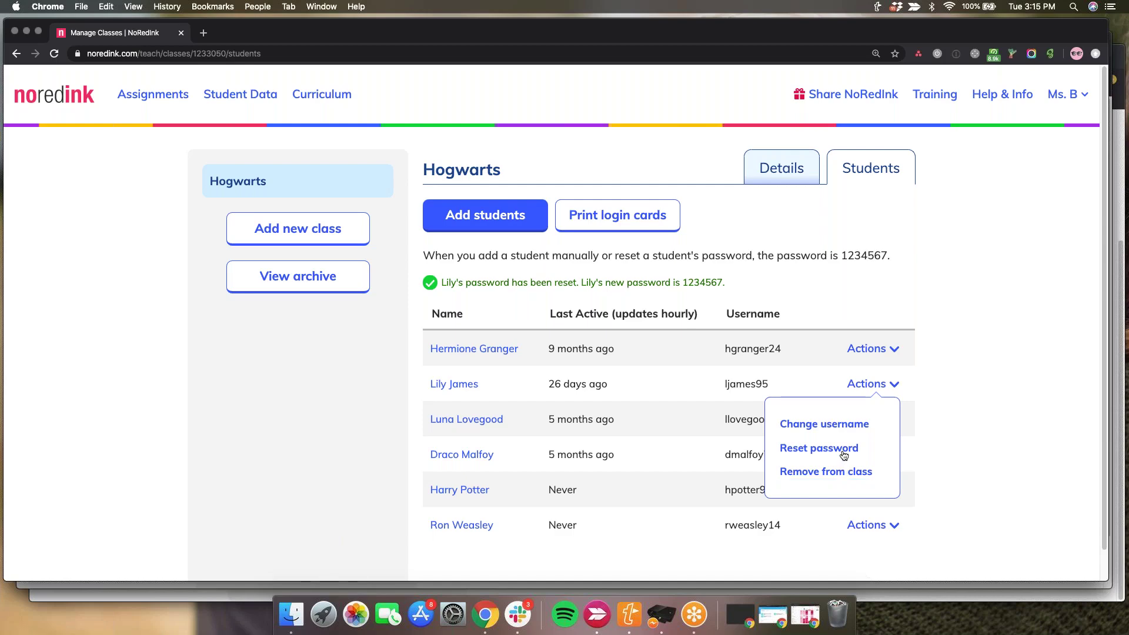
pyautogui.click(934, 349)
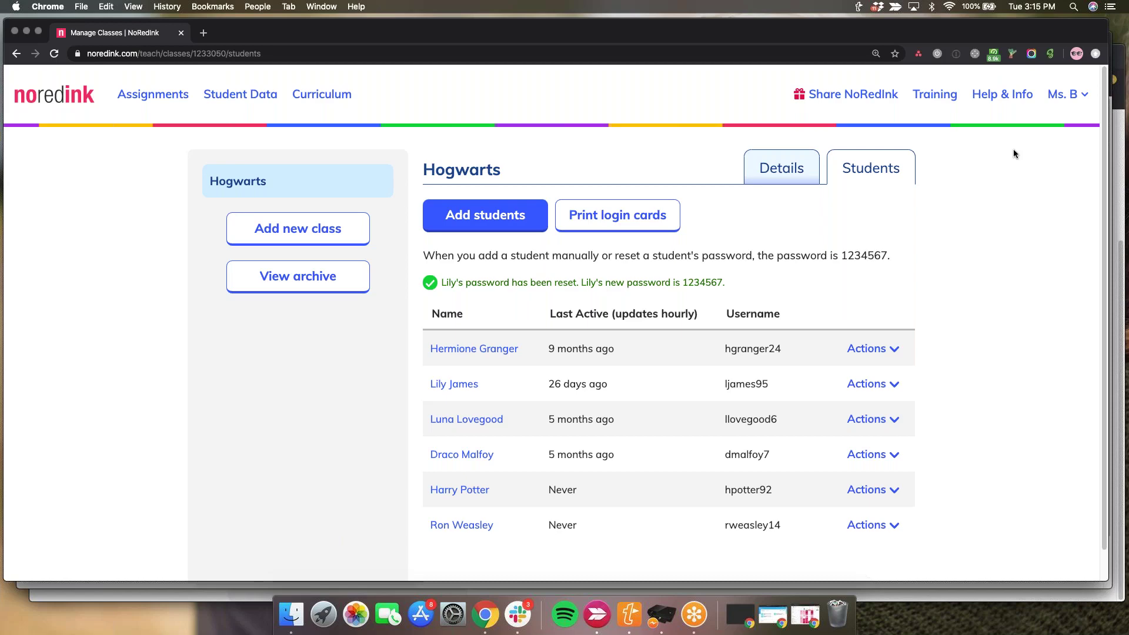
# - Go from Help & Info to the help center's Contact us support form and scroll through it
pyautogui.click(1012, 103)
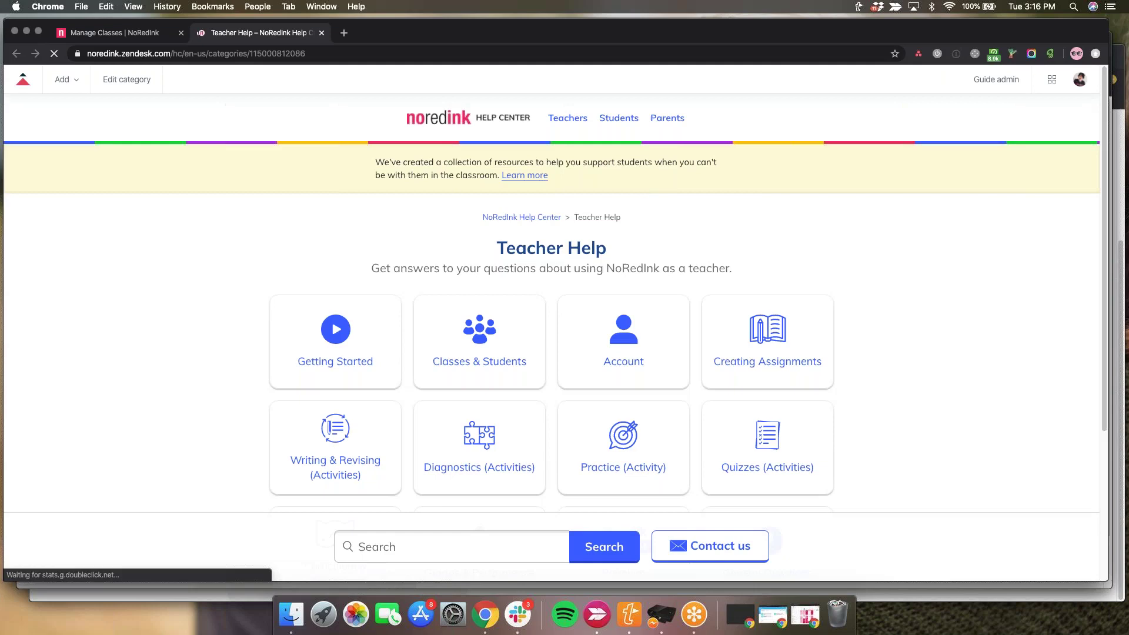
pyautogui.click(708, 552)
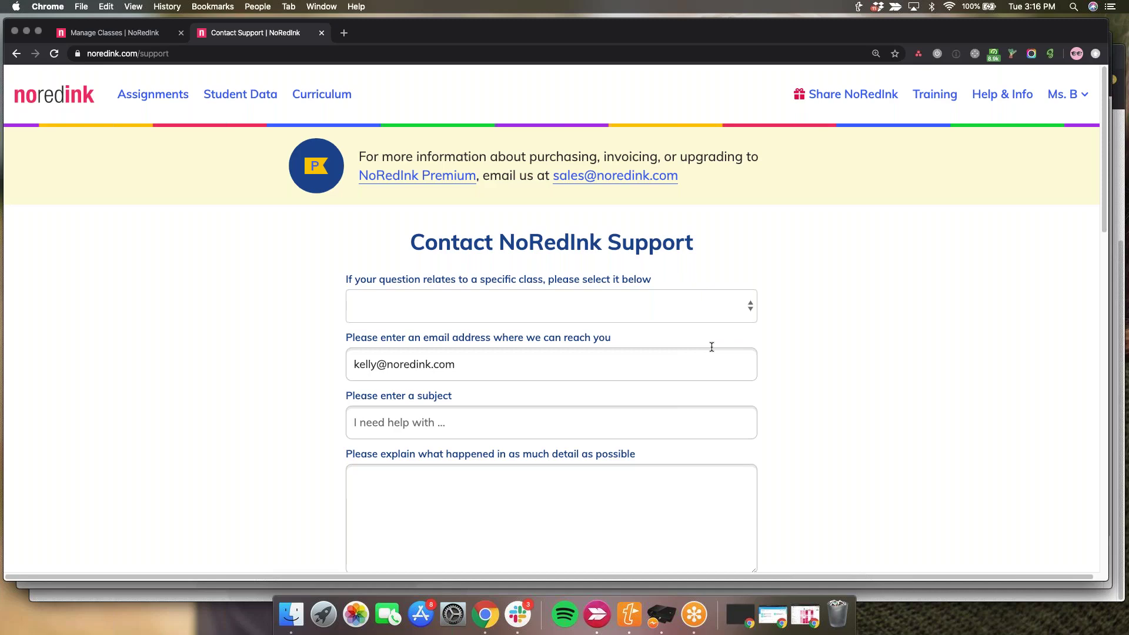
pyautogui.scroll(-1, 712, 347)
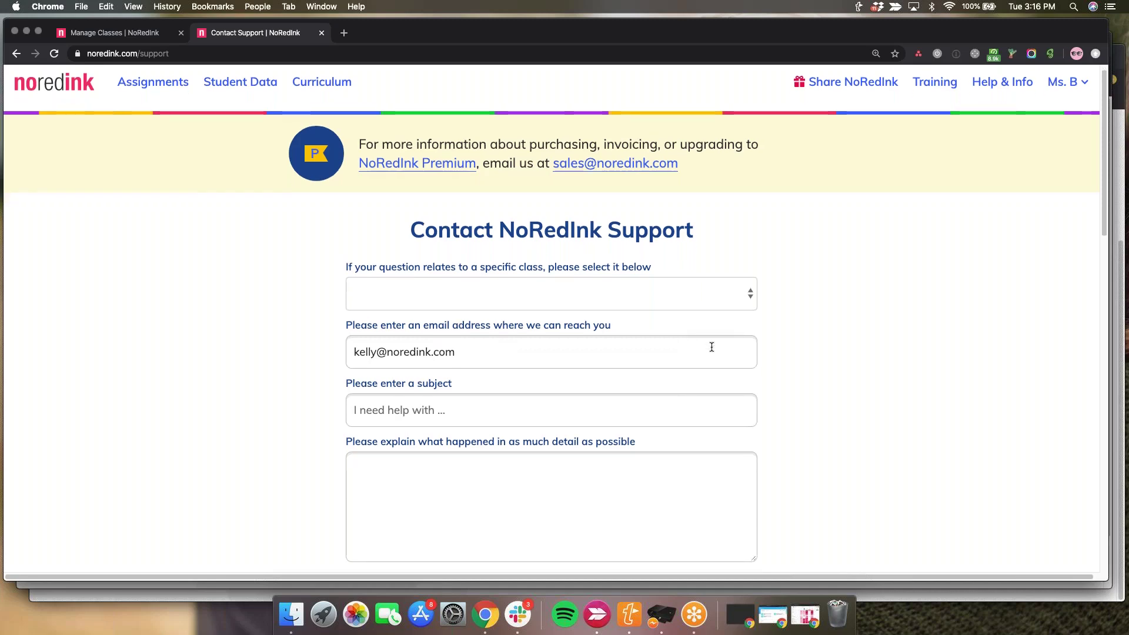
pyautogui.scroll(-3, 712, 347)
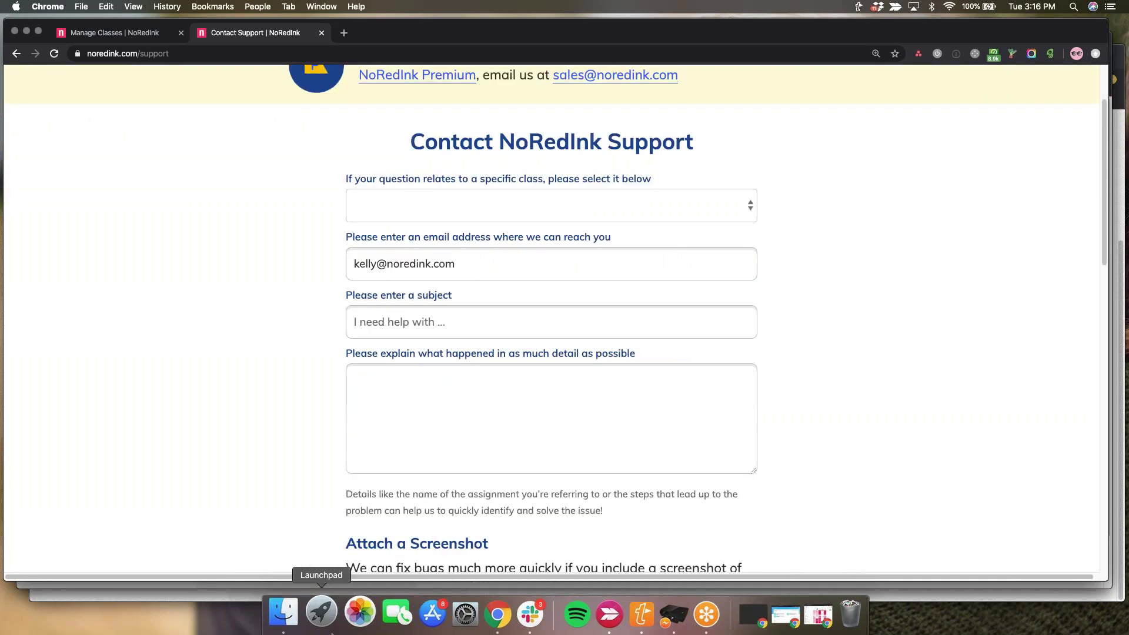
pyautogui.scroll(-7, 585, 510)
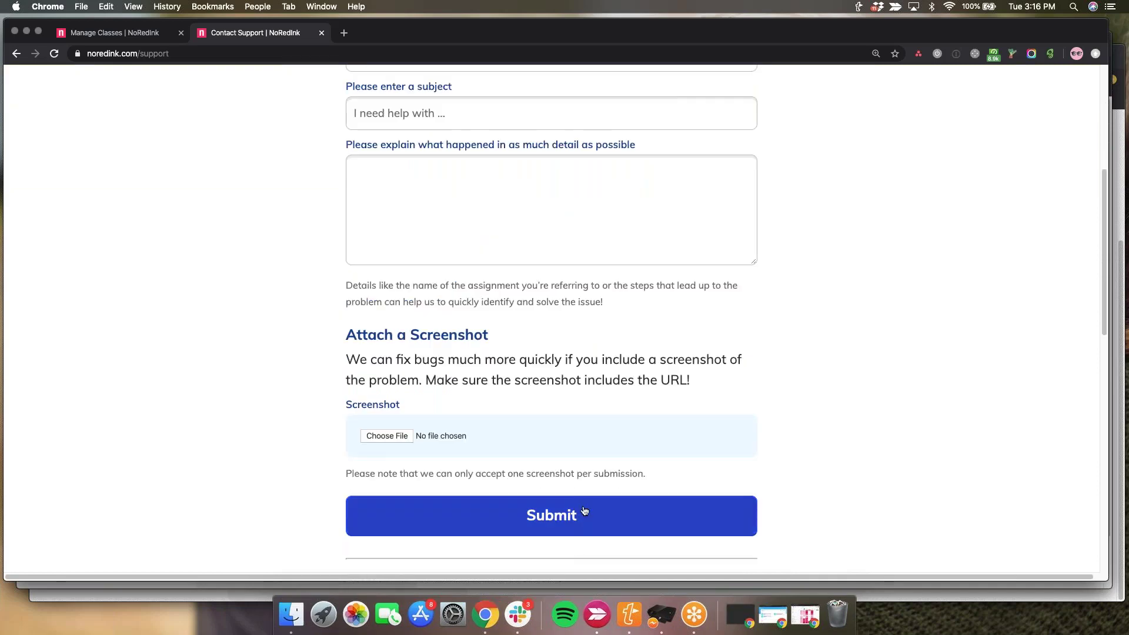
pyautogui.click(584, 510)
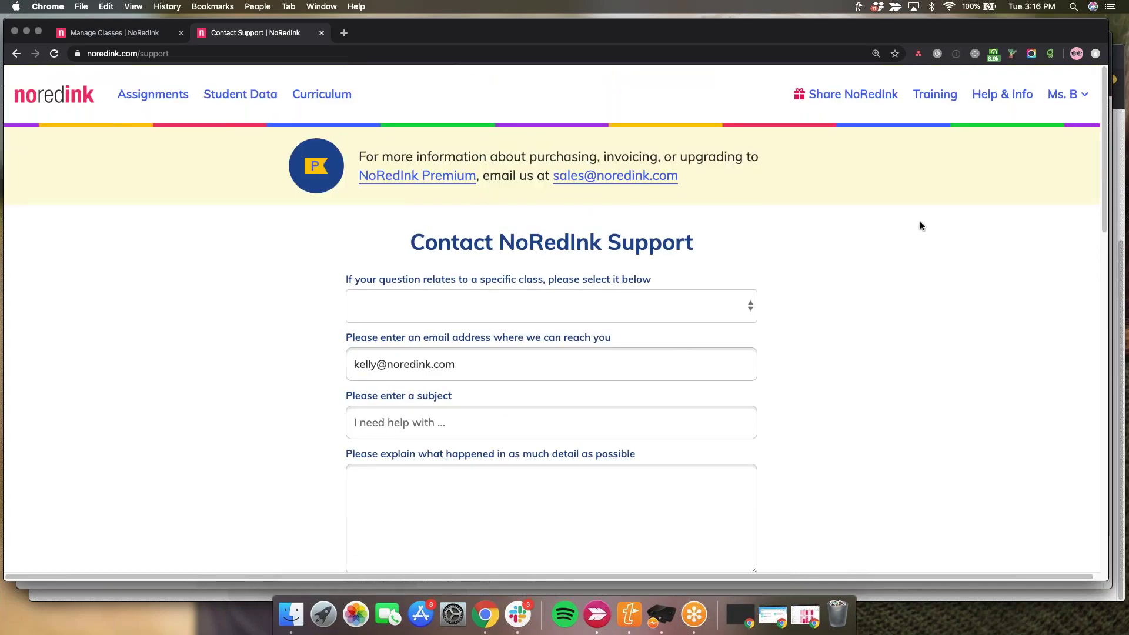
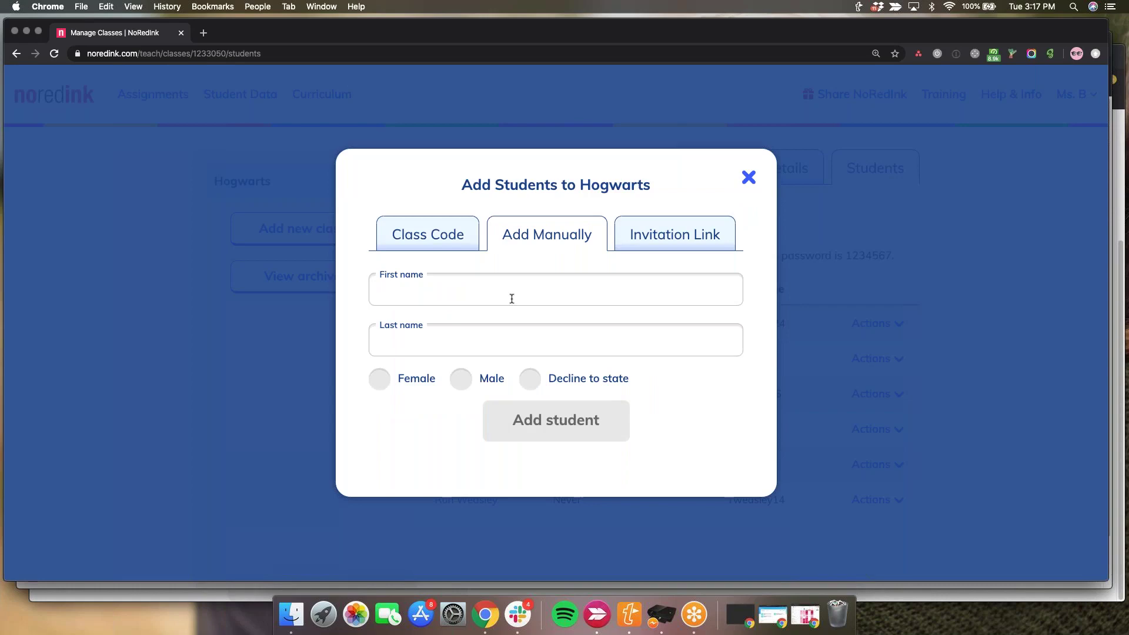
# - Enter the new student's first and last name, mark them male, and add them to Hogwarts
pyautogui.click(513, 298)
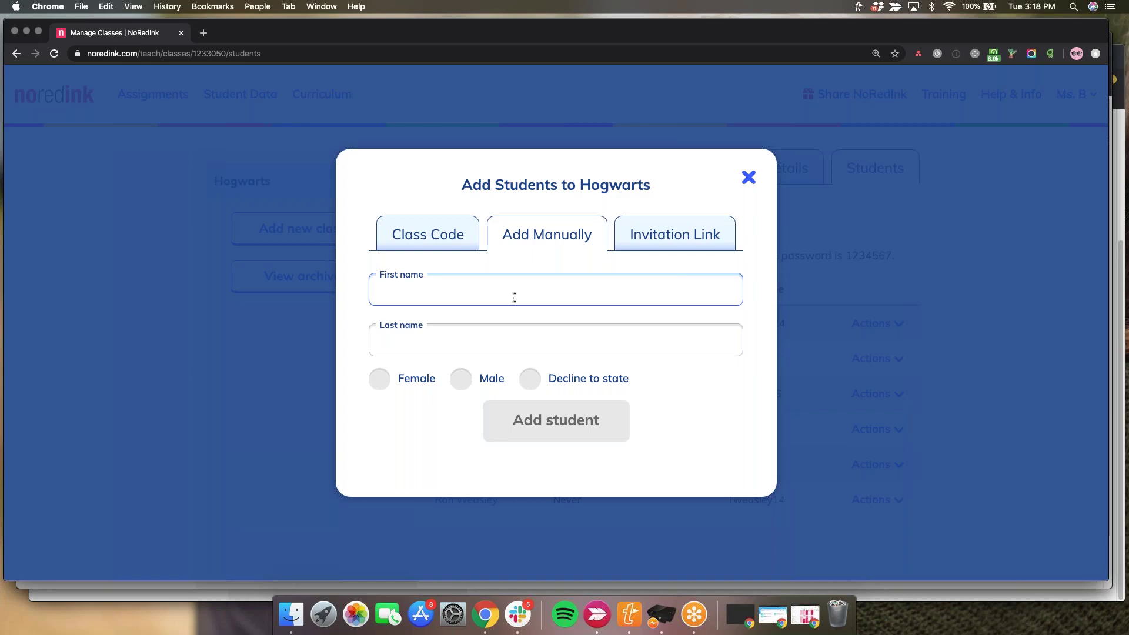
pyautogui.write('Severus')
pyautogui.press('Tab')
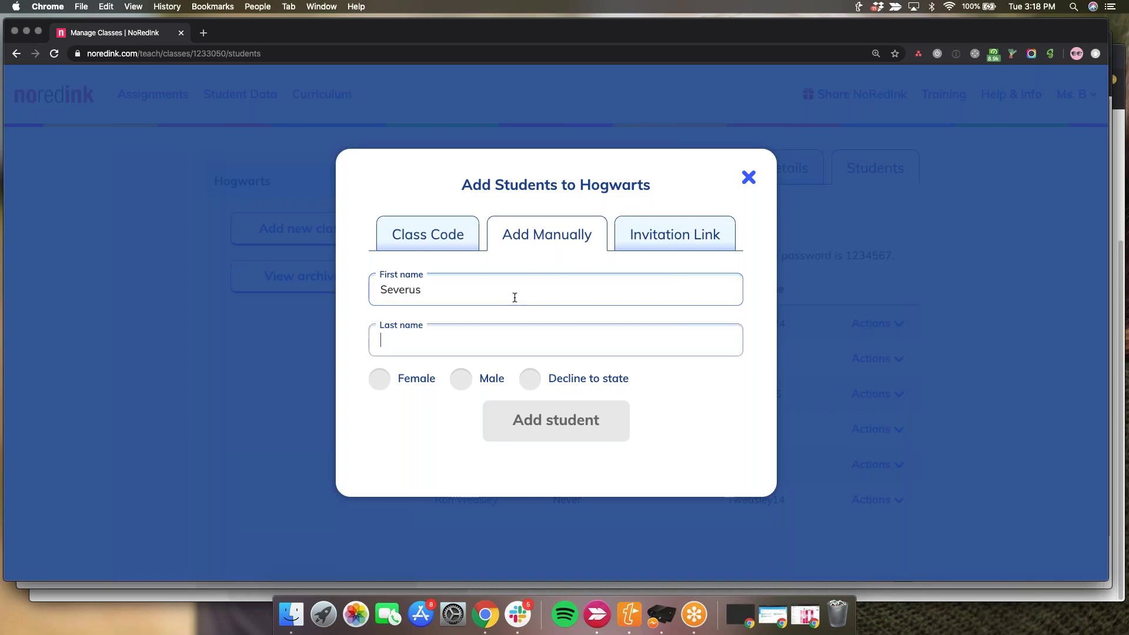
pyautogui.write('Snape')
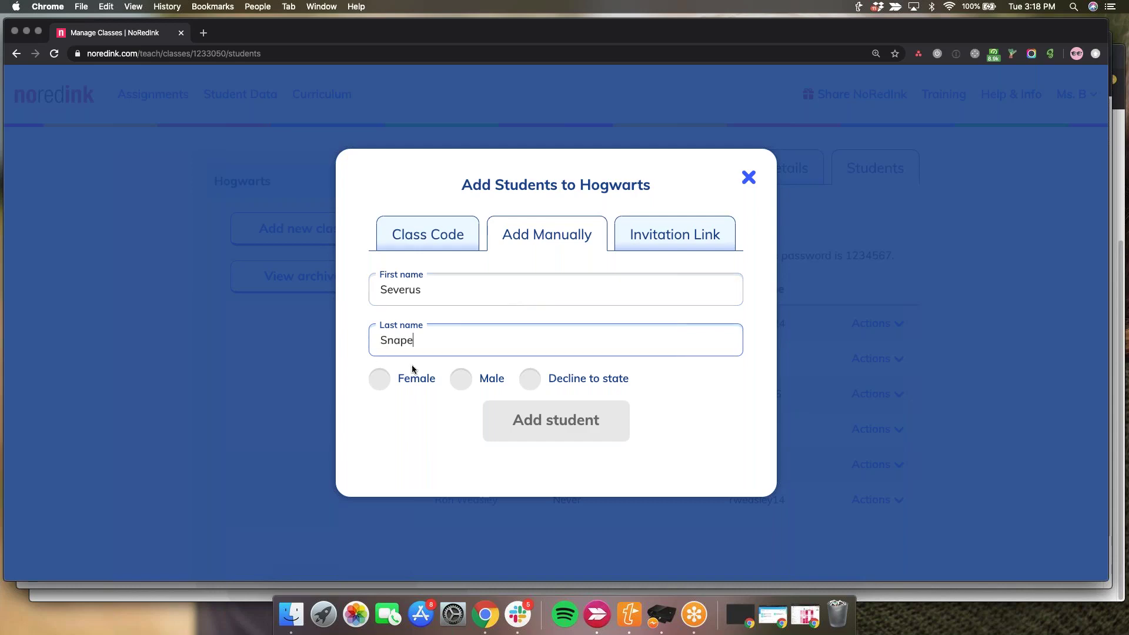
pyautogui.click(480, 381)
pyautogui.click(559, 431)
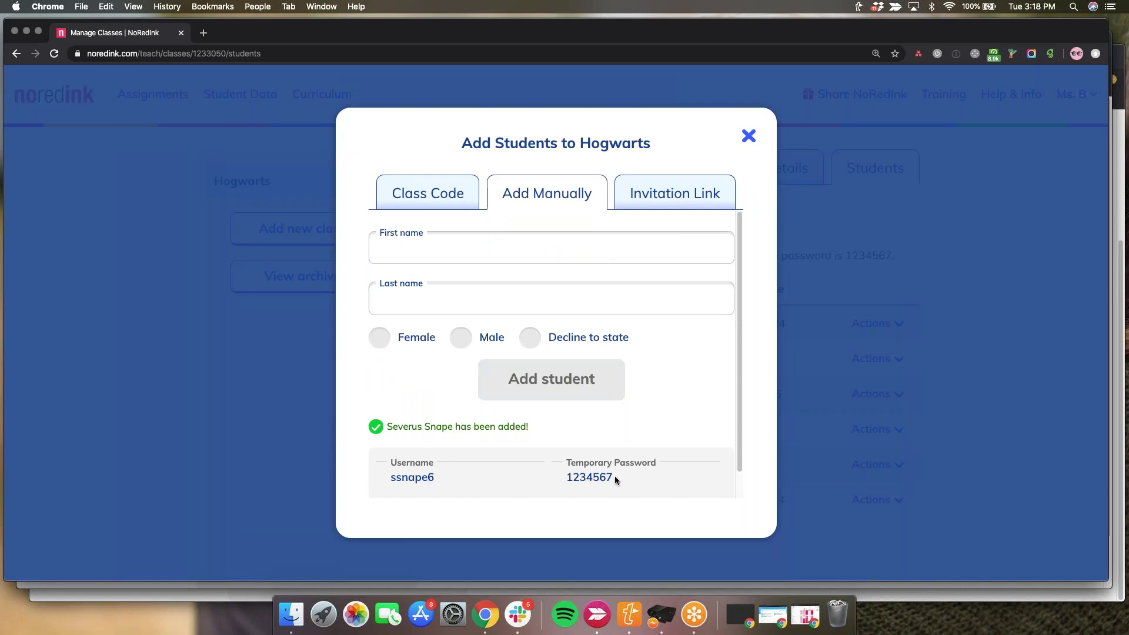
# - Show the Invitation Link option with the Hogwarts class's shareable join link
pyautogui.scroll(-1, 615, 479)
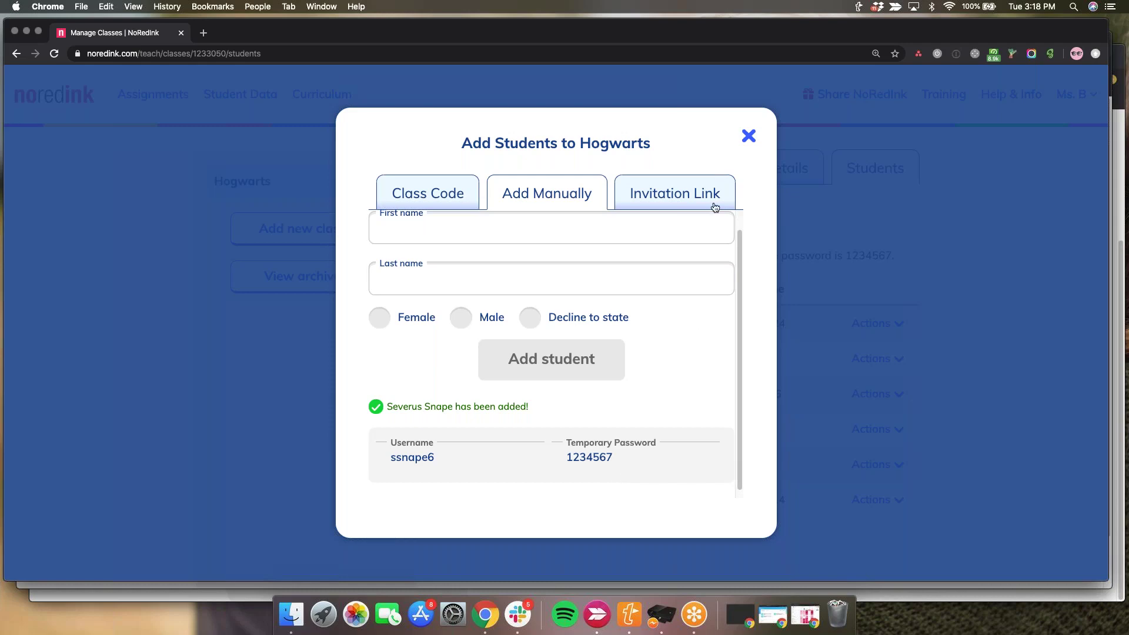
pyautogui.click(697, 196)
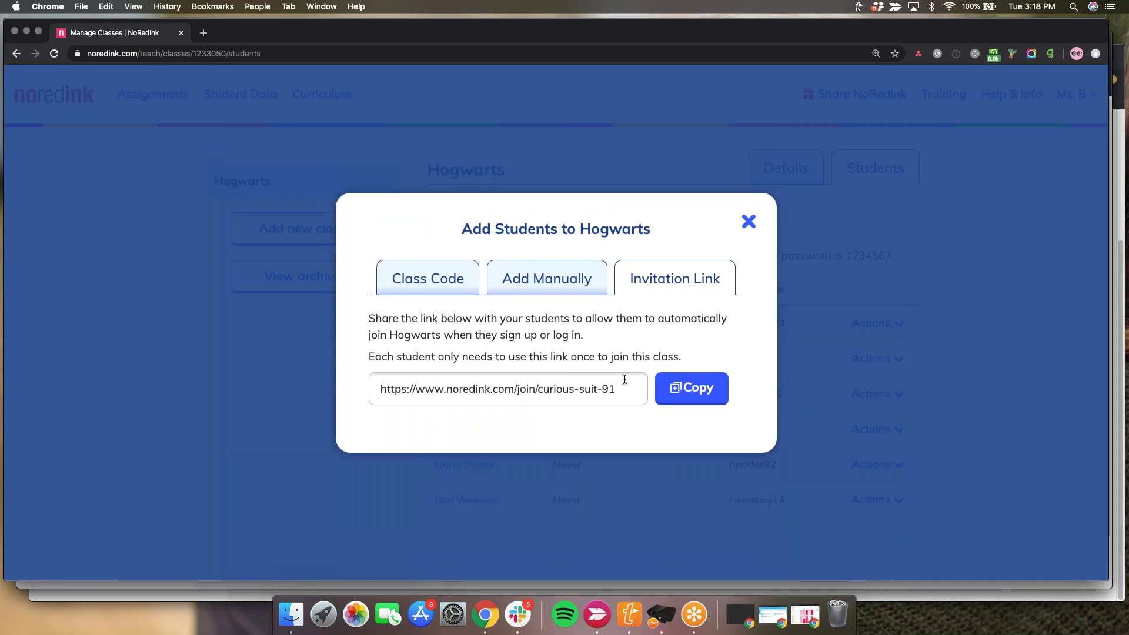
# - Close the Add Students dialog to see the seven-student Hogwarts roster, then head for the dashboard
pyautogui.click(748, 223)
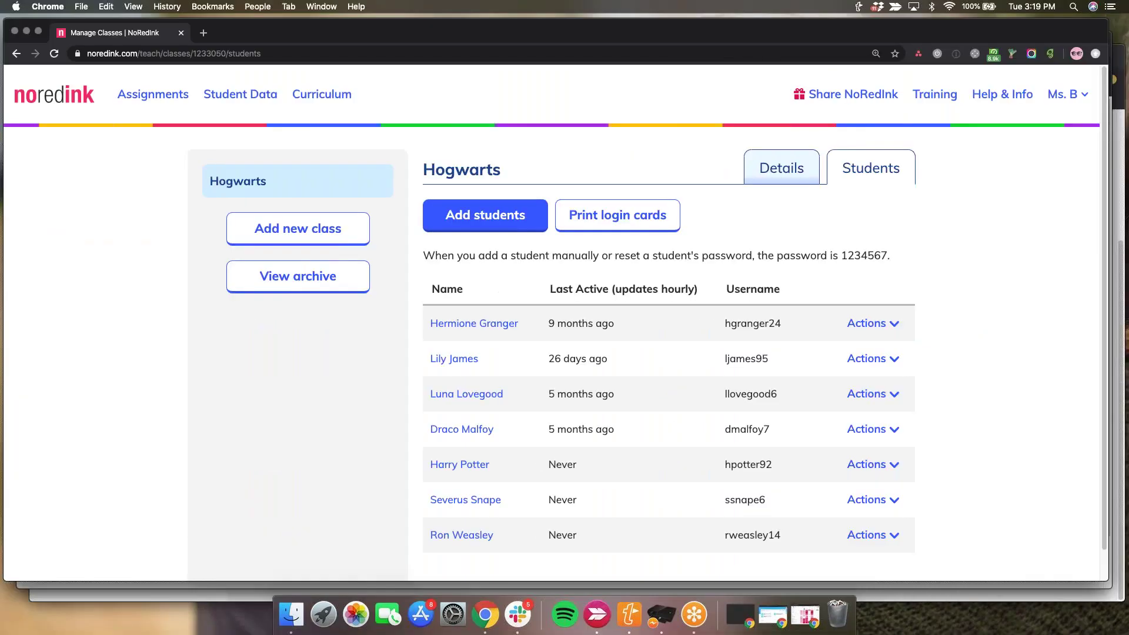
pyautogui.click(54, 95)
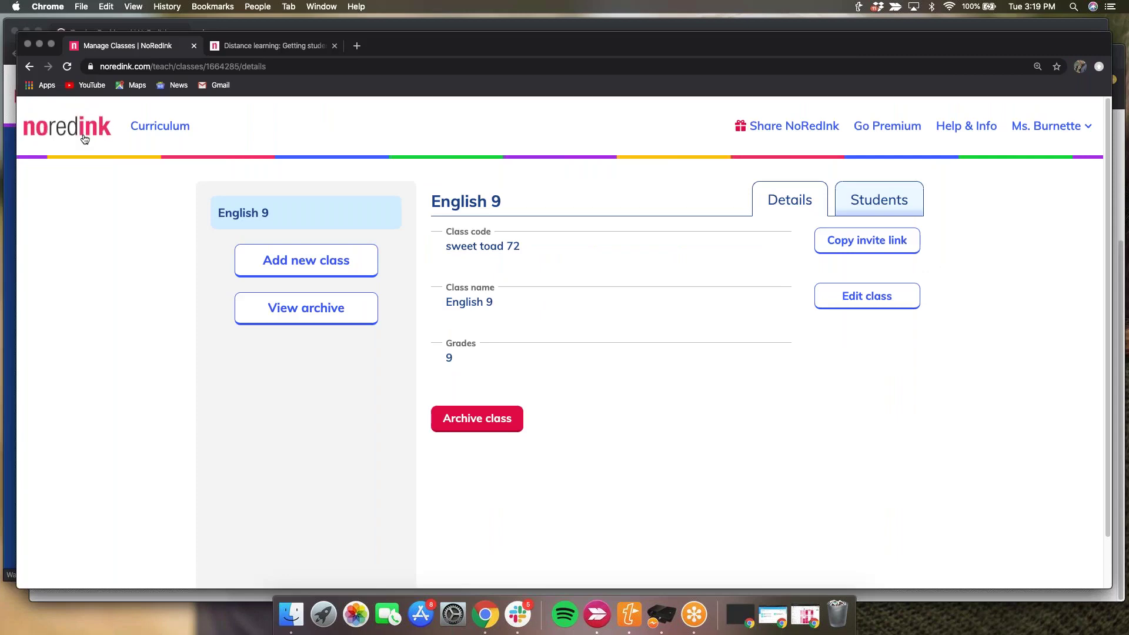
# - Return to the teacher dashboard, close the Distance learning help tab, and begin an English 9 assignment
pyautogui.click(85, 139)
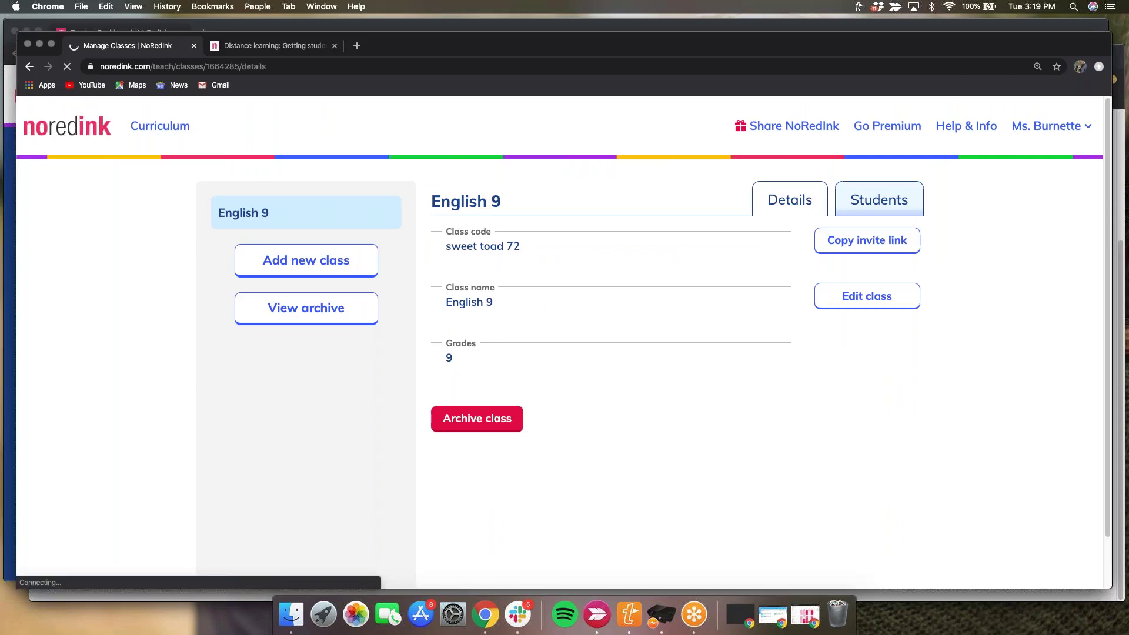
pyautogui.click(333, 47)
pyautogui.click(334, 46)
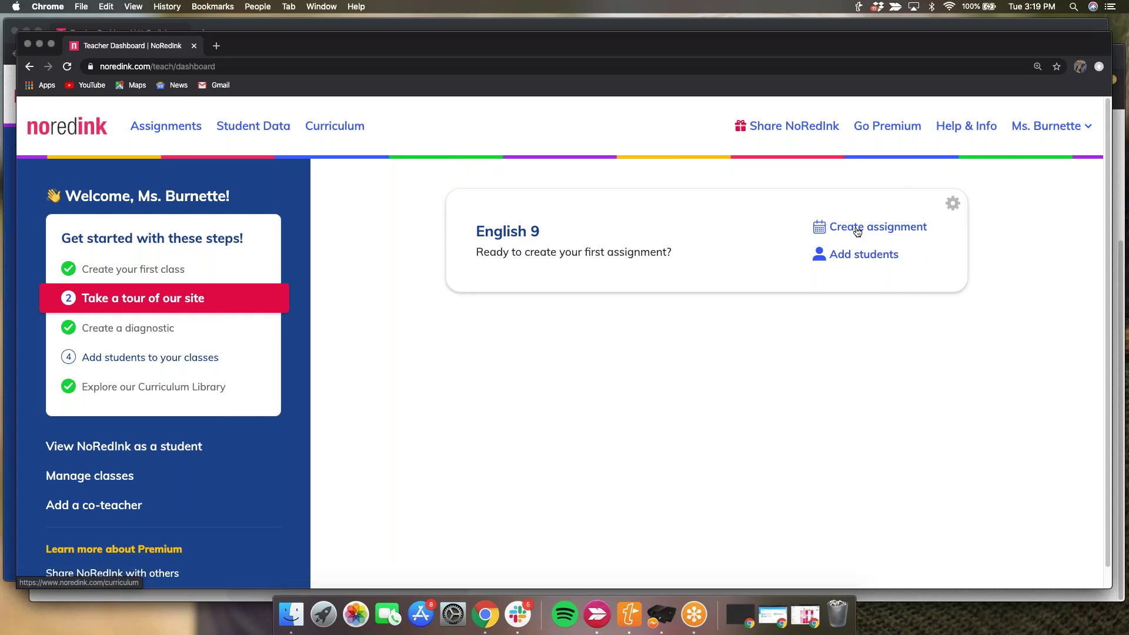
pyautogui.click(858, 228)
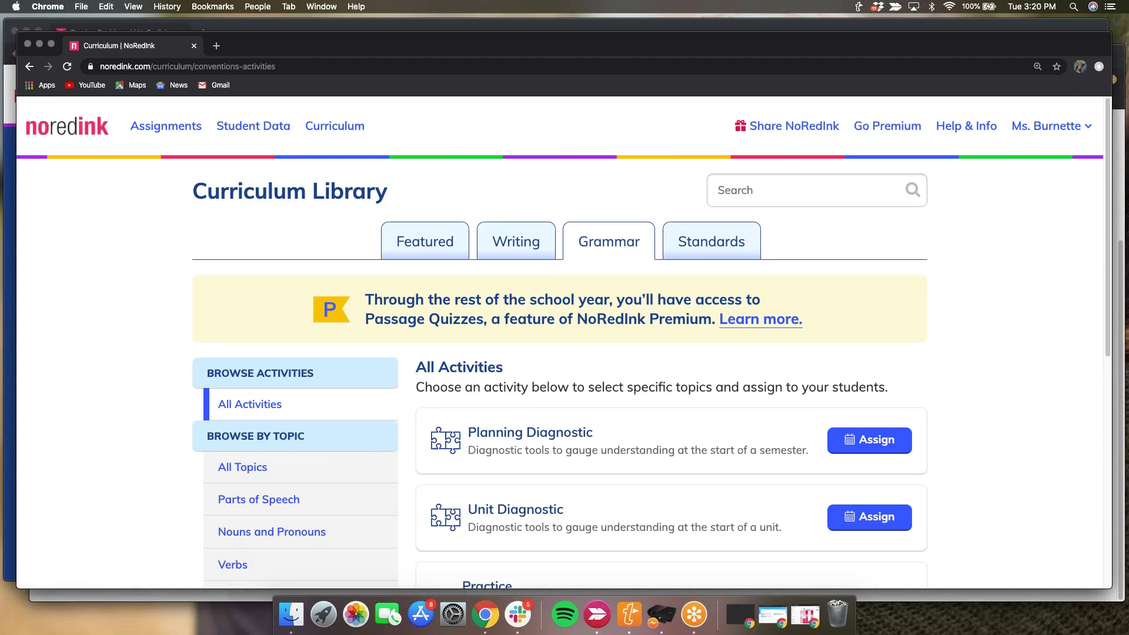
# - From the dashboard, browse the Curriculum Library's Grammar activities and assign the Planning Diagnostic
pyautogui.click(53, 125)
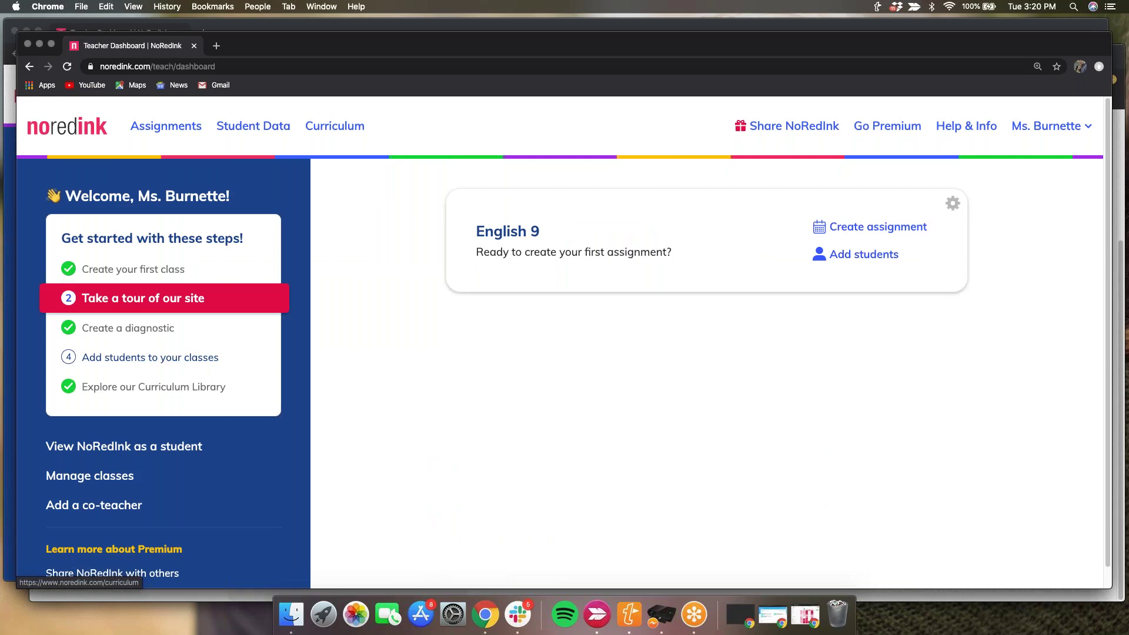
pyautogui.click(334, 126)
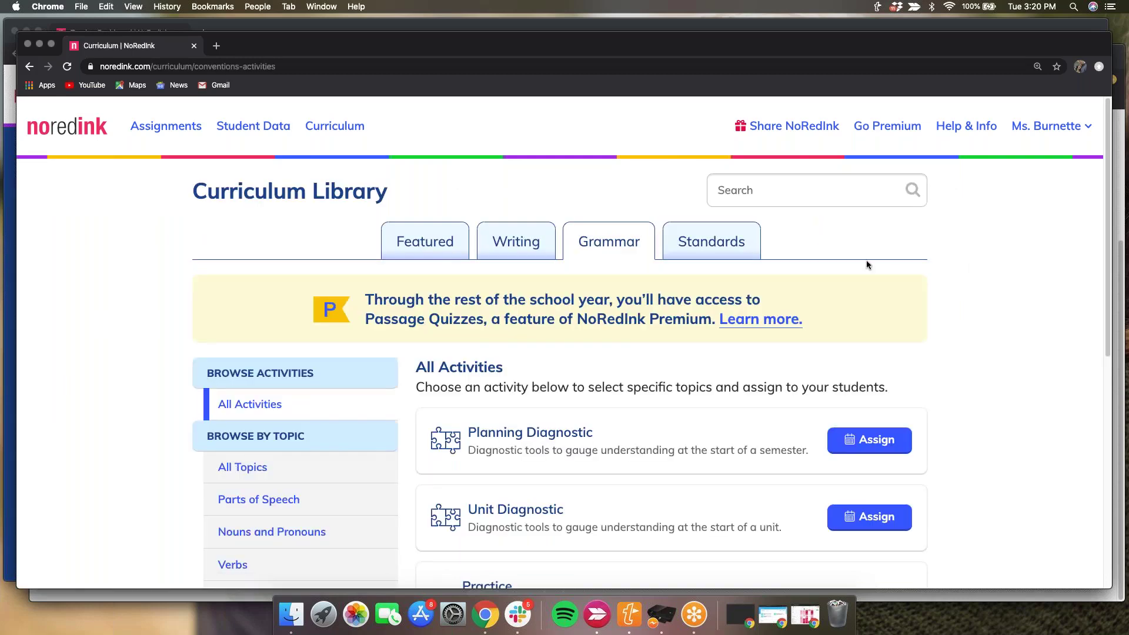
pyautogui.scroll(-1, 866, 265)
pyautogui.scroll(-1, 867, 264)
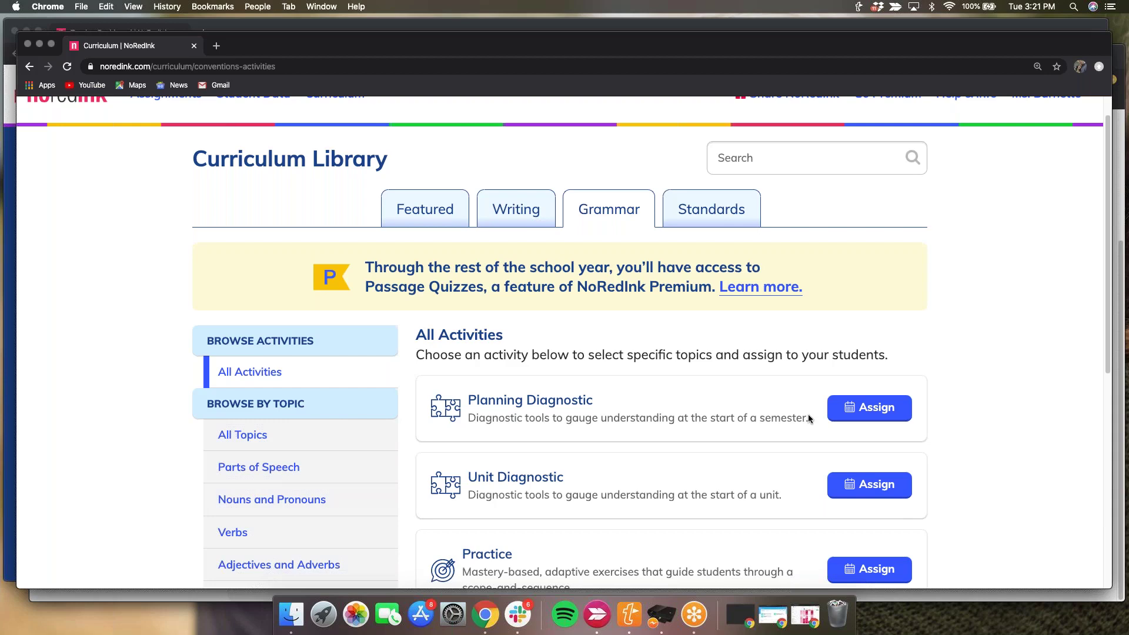
pyautogui.click(854, 404)
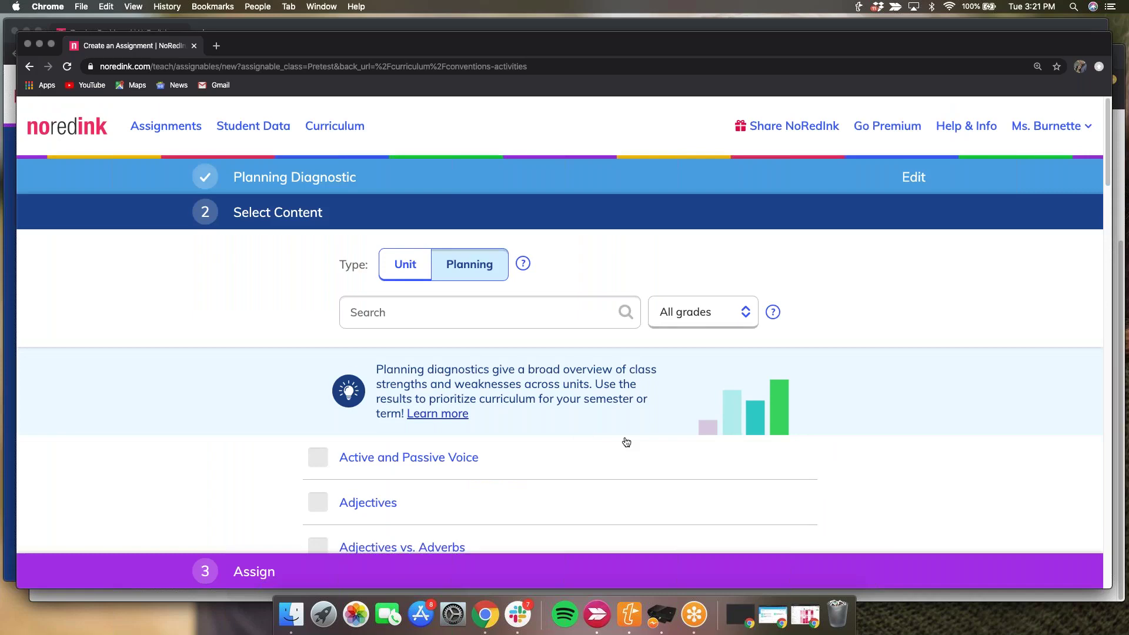
# - Tick Active and Passive Voice, Adjectives, and Adjectives vs. Adverbs as diagnostic topics
pyautogui.scroll(-3, 295, 386)
pyautogui.click(314, 375)
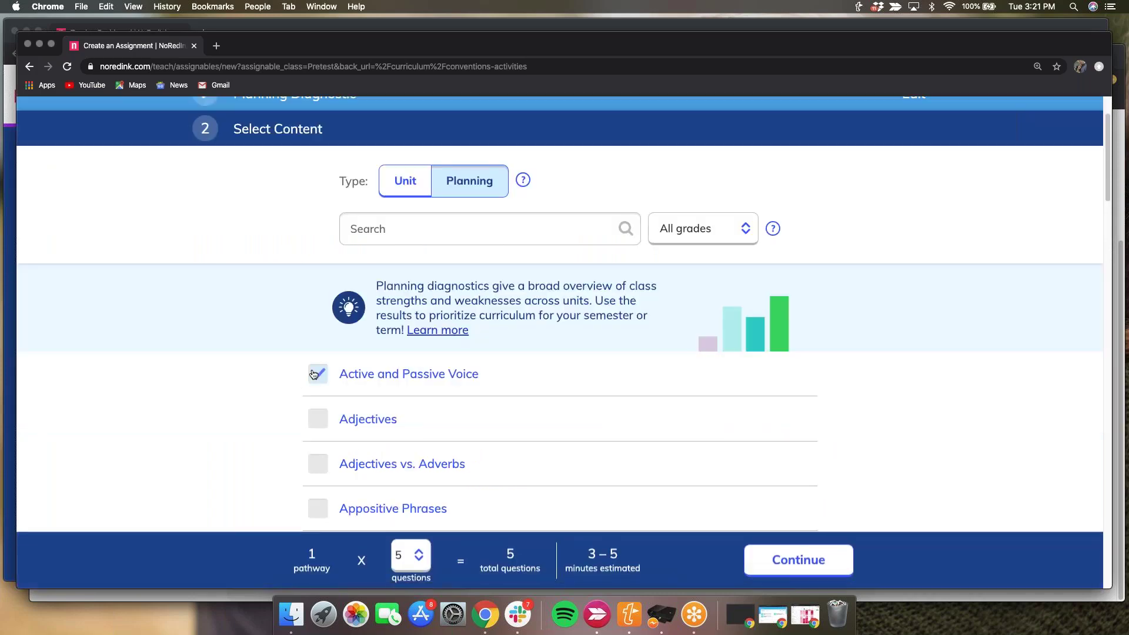
pyautogui.click(321, 426)
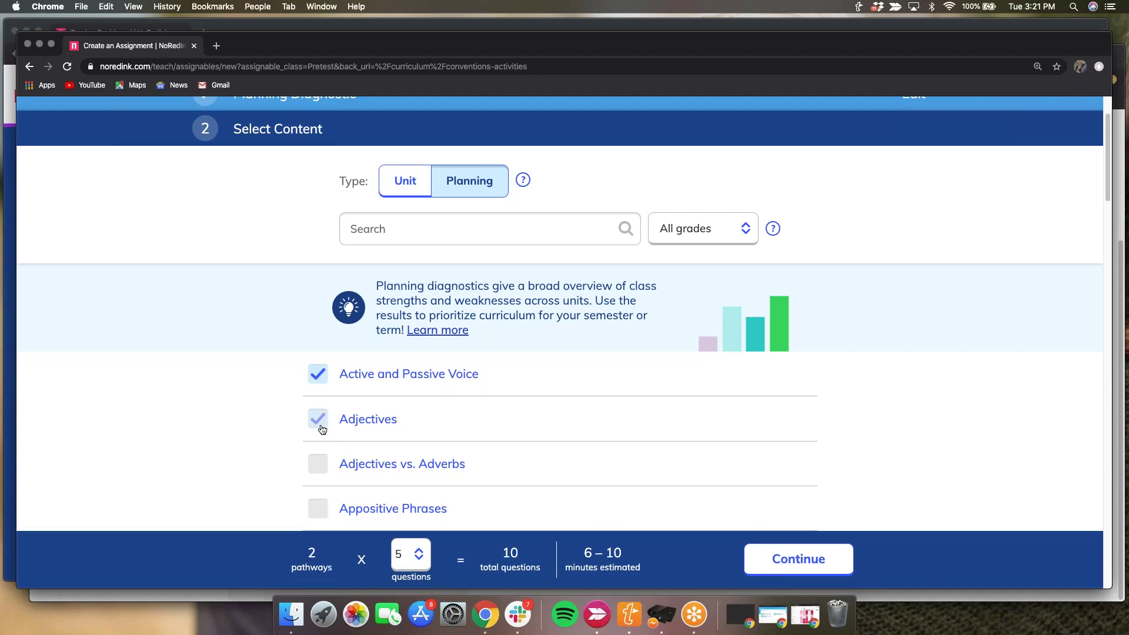
pyautogui.click(320, 467)
pyautogui.scroll(-1, 352, 468)
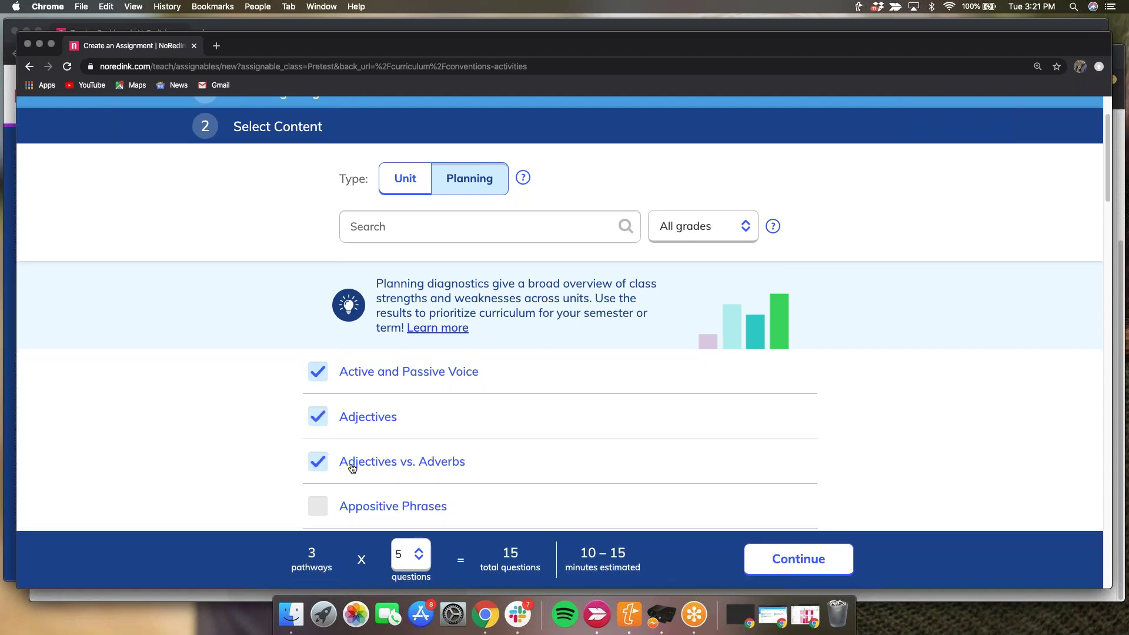
pyautogui.scroll(-2, 352, 468)
pyautogui.scroll(4, 733, 315)
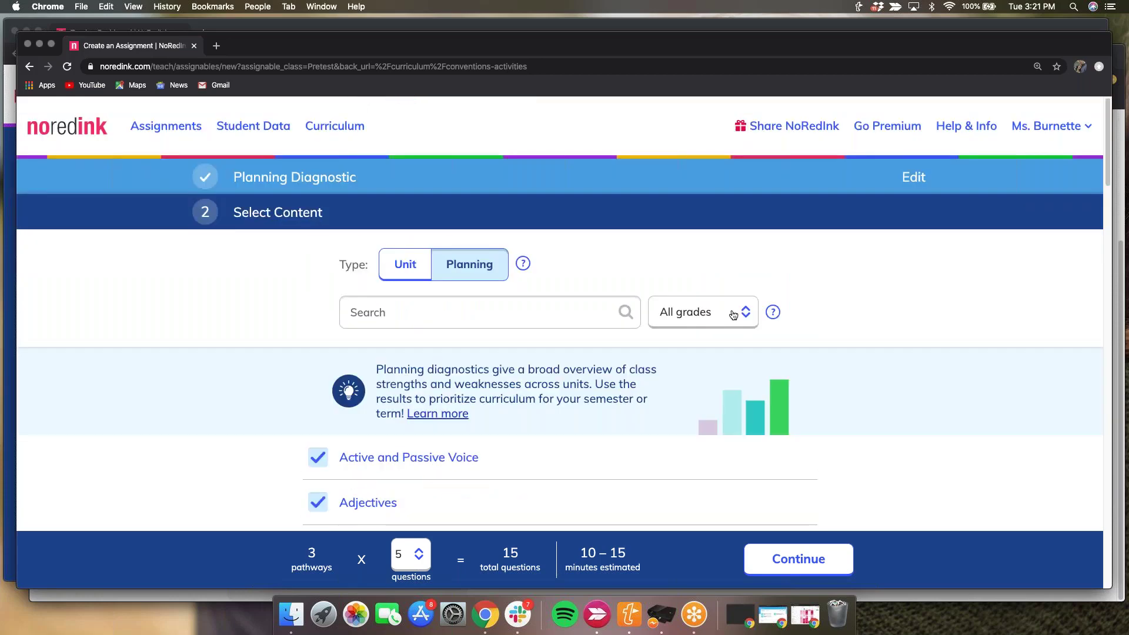
# - Filter topics to grades 7-9, add Building Compound and Complex Sentences, and continue
pyautogui.click(733, 315)
pyautogui.press('Escape')
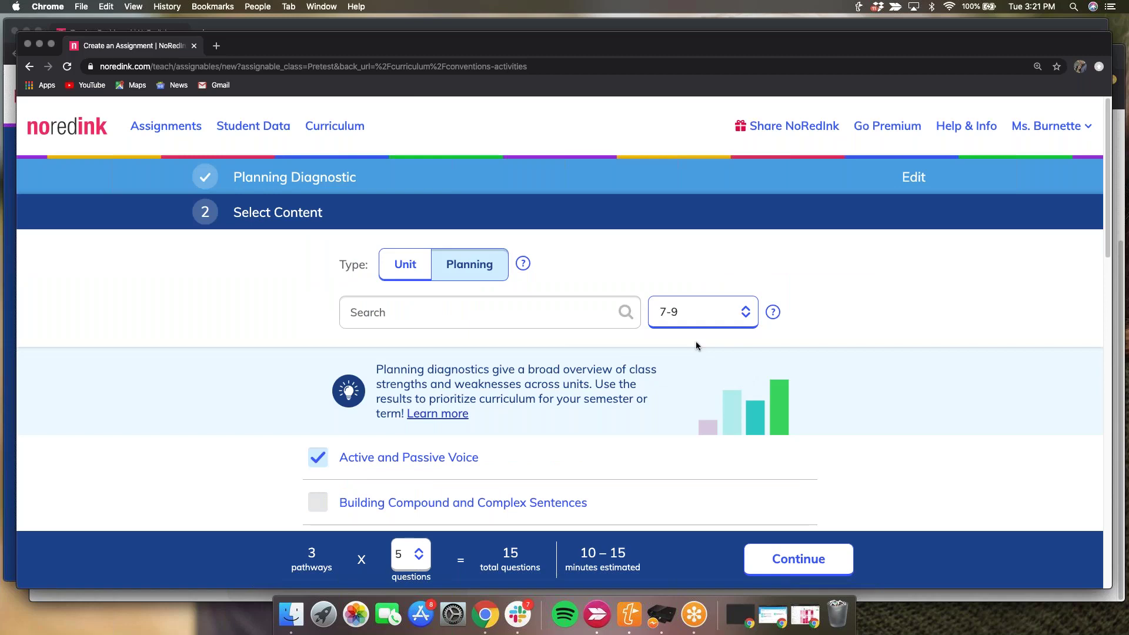
pyautogui.scroll(-1, 688, 350)
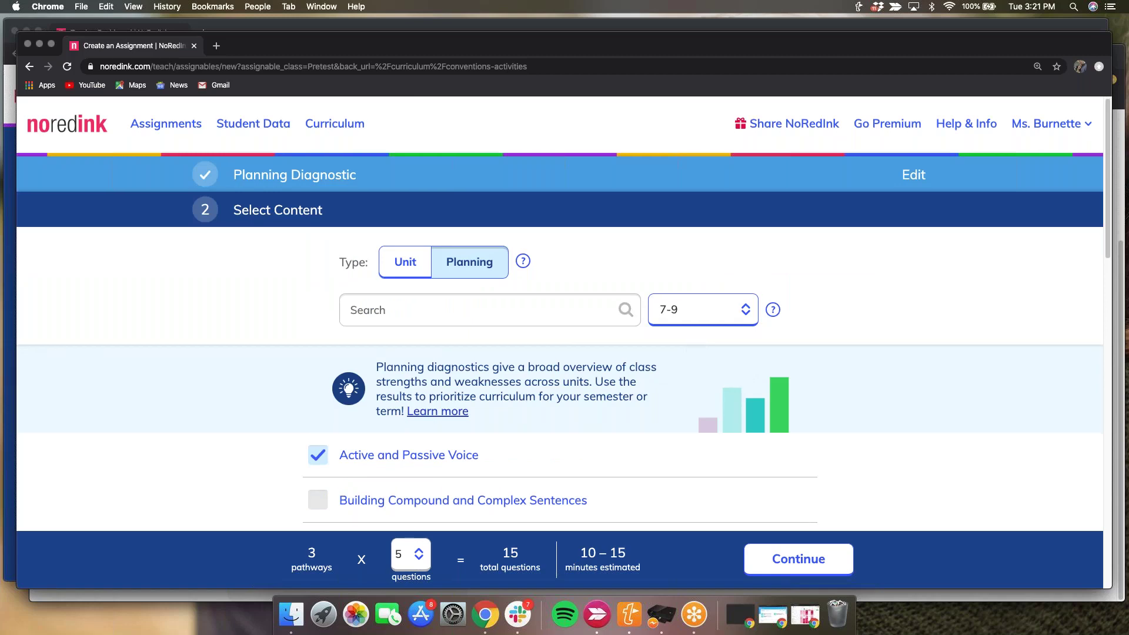
pyautogui.scroll(-1, 322, 483)
pyautogui.click(323, 484)
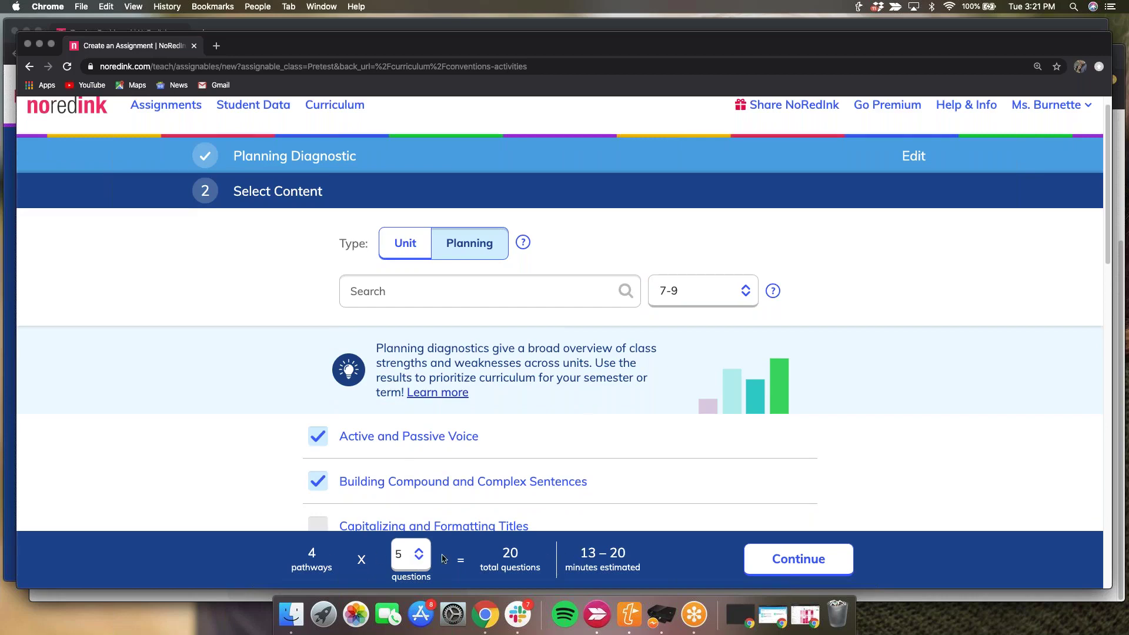
pyautogui.click(792, 560)
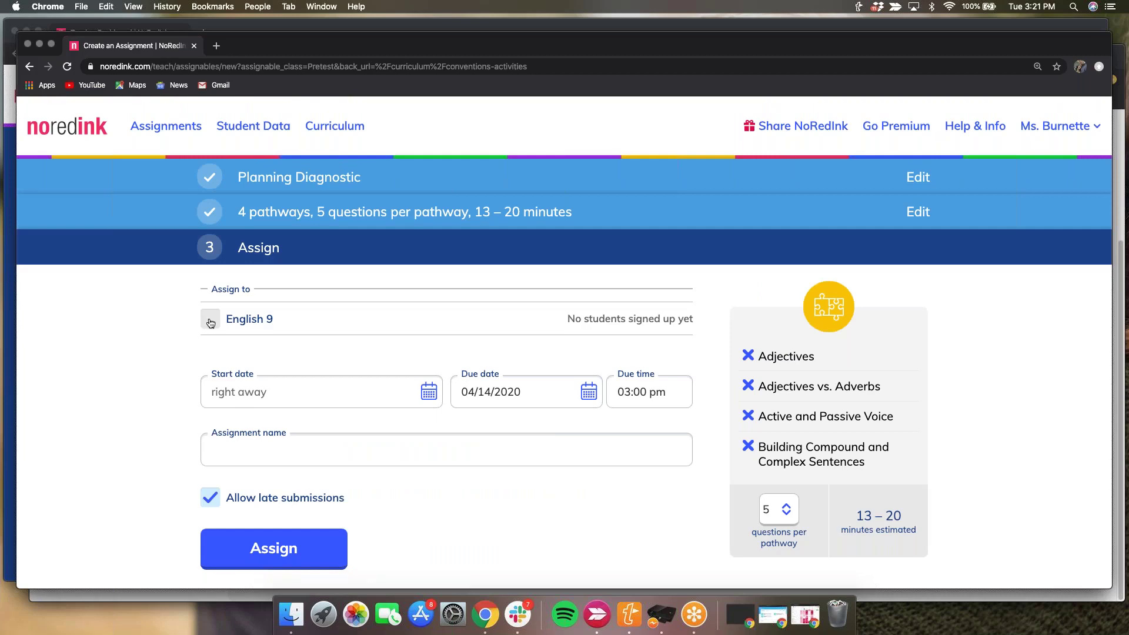
# - Assign the diagnostic to English 9 under the name 'Planning Diagnostic'
pyautogui.click(210, 321)
pyautogui.click(478, 451)
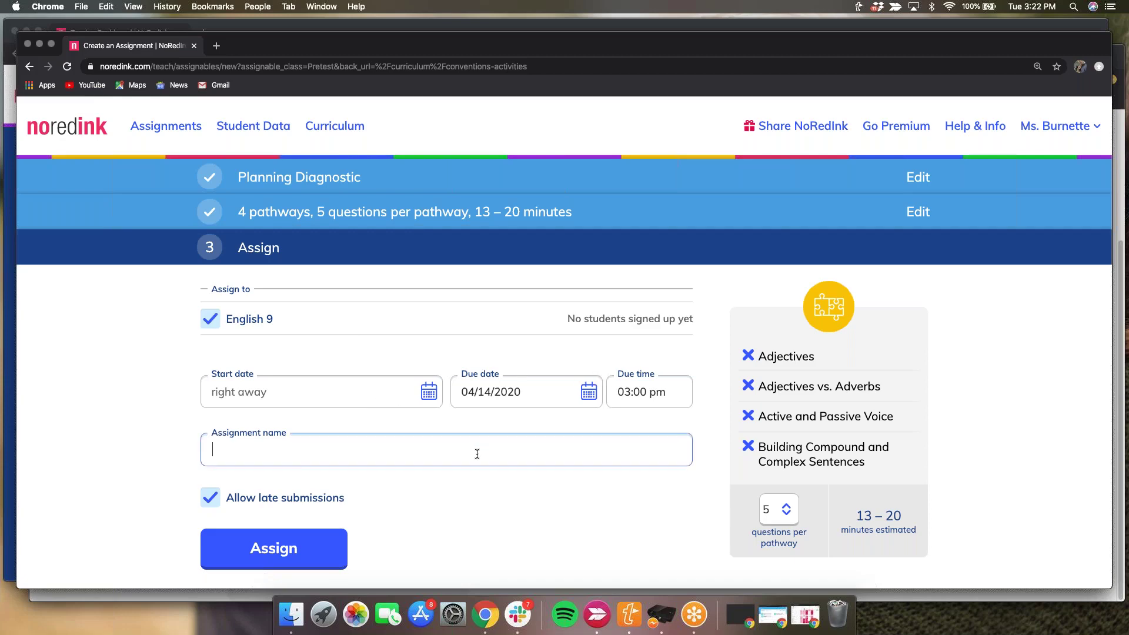
pyautogui.write('Planning Diagnostic')
pyautogui.click(252, 542)
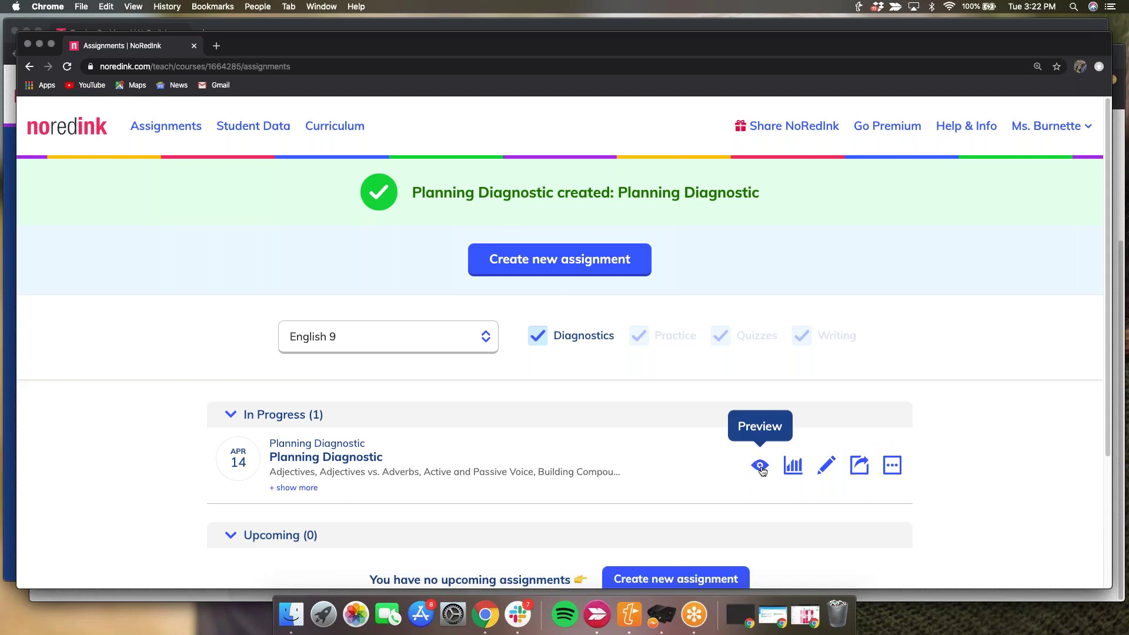
pyautogui.click(761, 469)
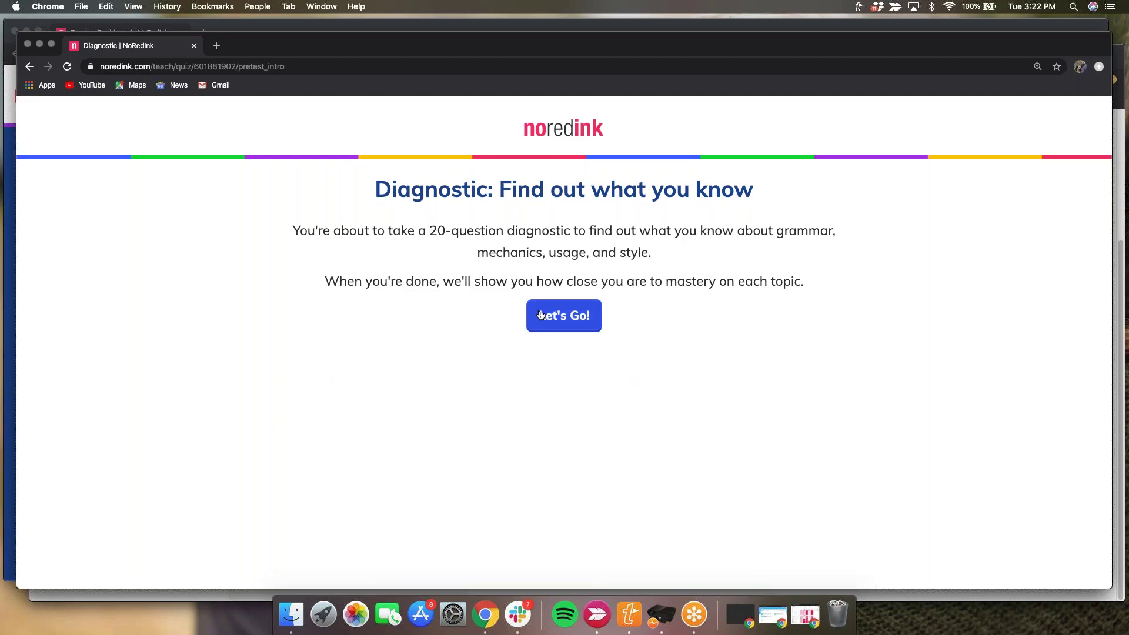
pyautogui.click(30, 67)
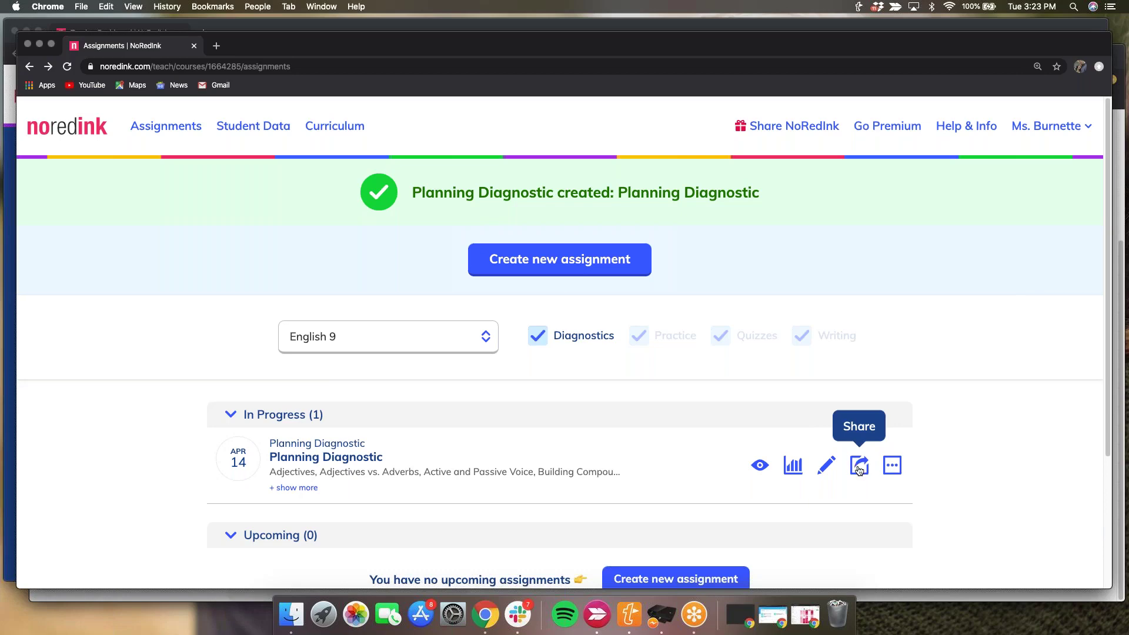
pyautogui.click(859, 467)
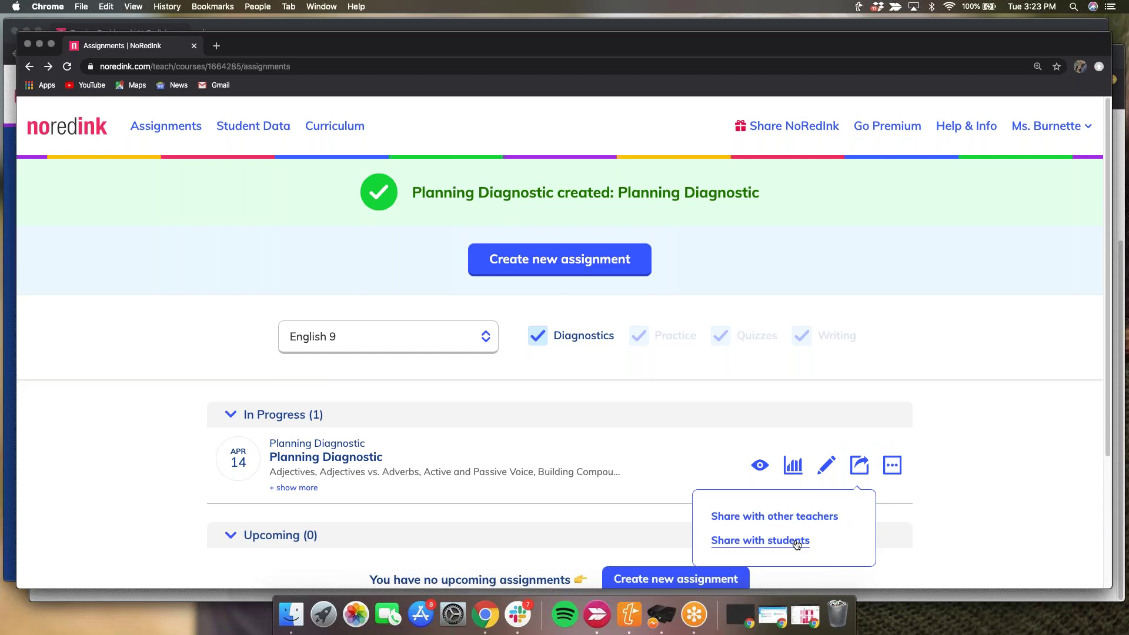
pyautogui.click(797, 543)
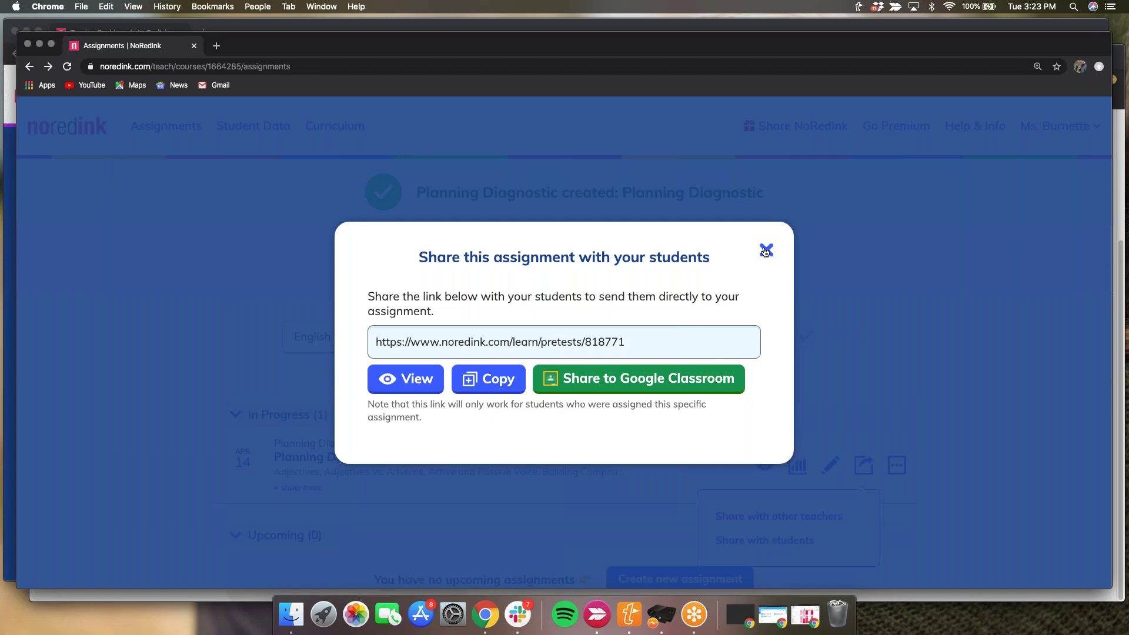
pyautogui.press('Escape')
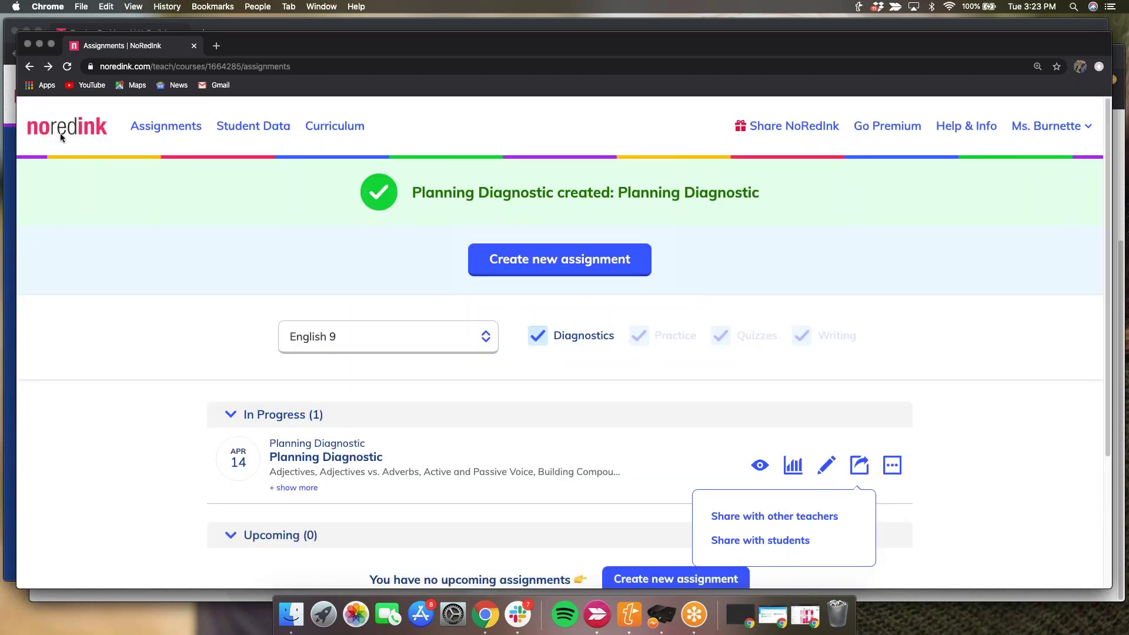
pyautogui.click(60, 133)
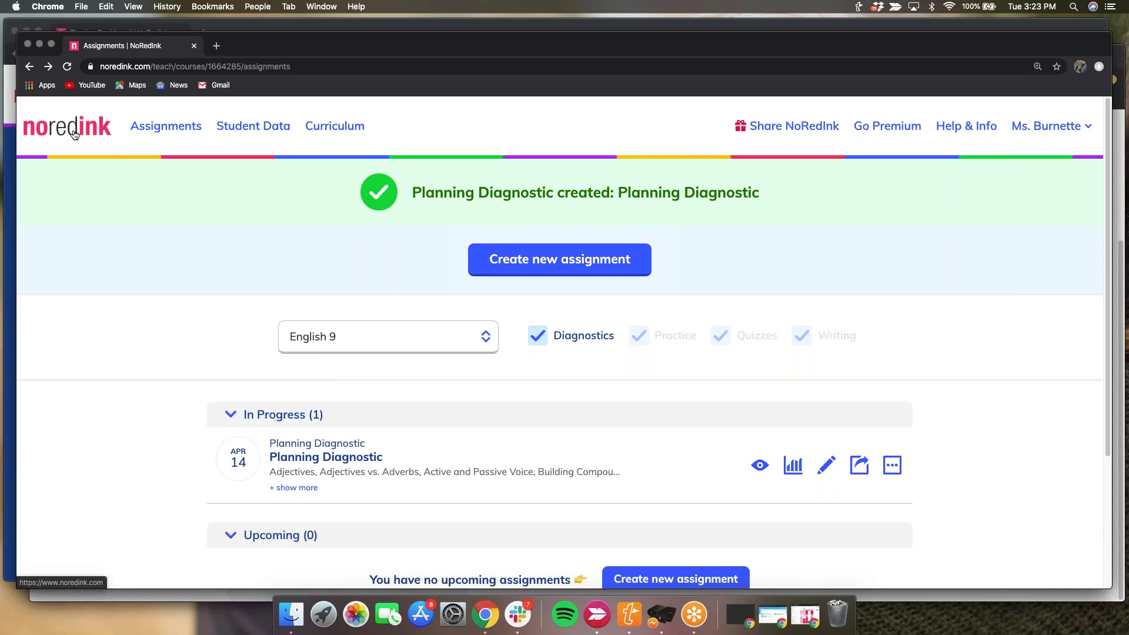
# - Back on the teacher dashboard, open View NoRedInk as a student in a new tab
pyautogui.click(74, 135)
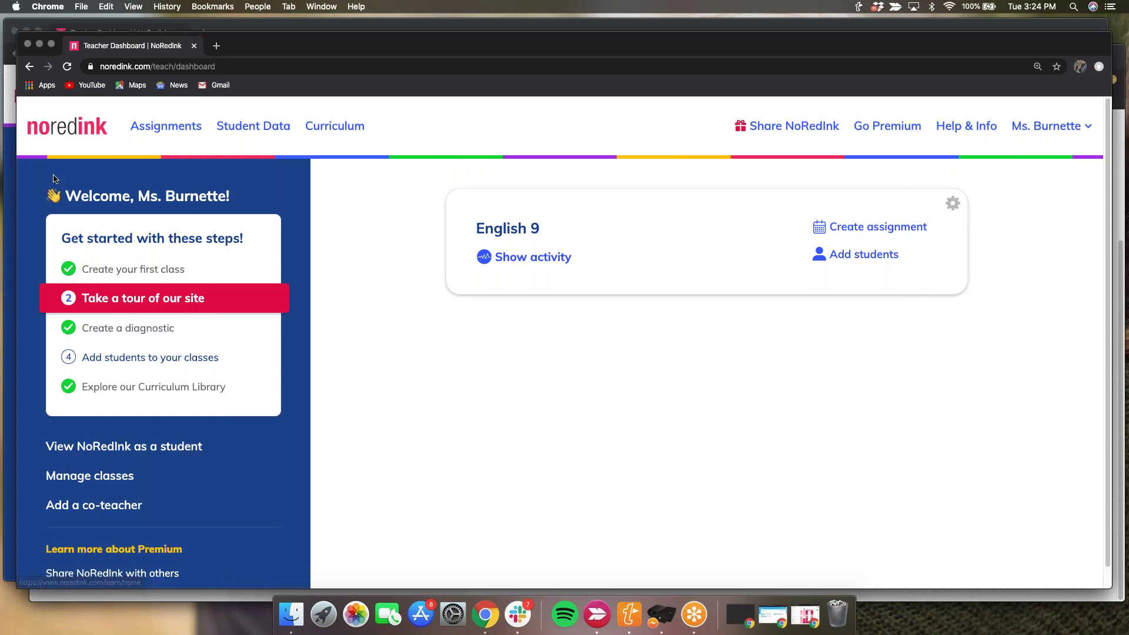
pyautogui.tripleClick(66, 449)
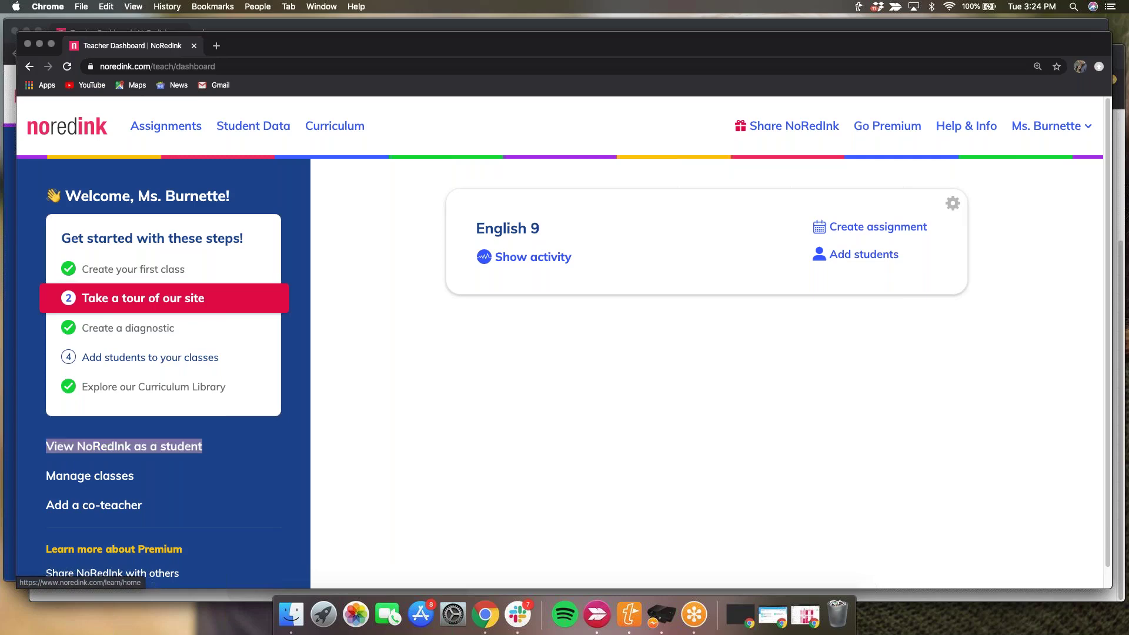
pyautogui.rightClick(66, 447)
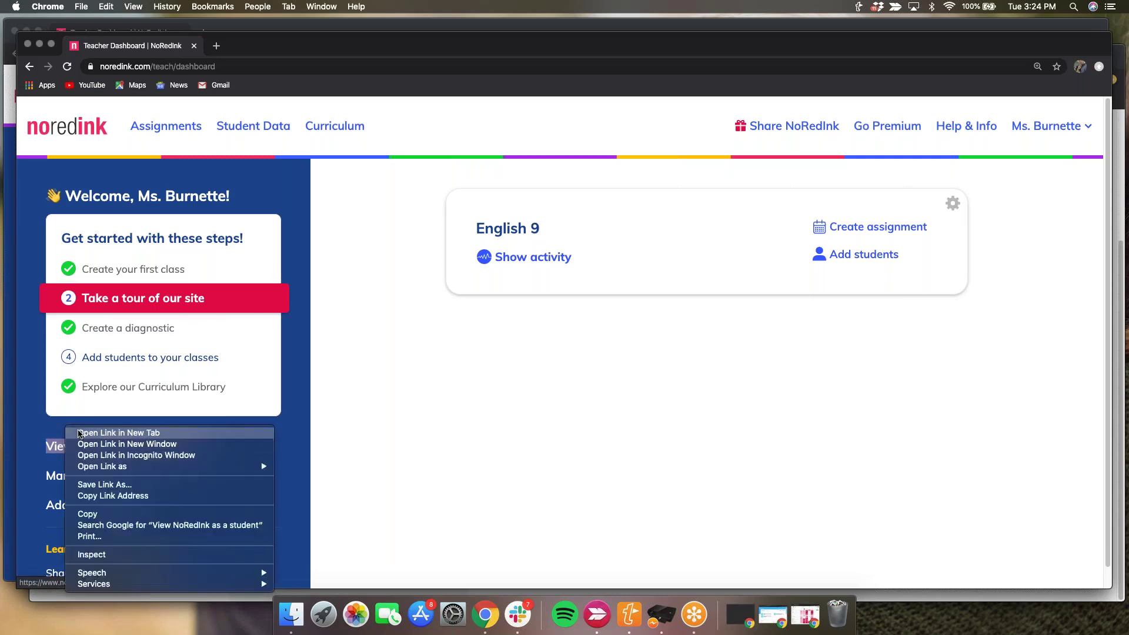
pyautogui.click(79, 434)
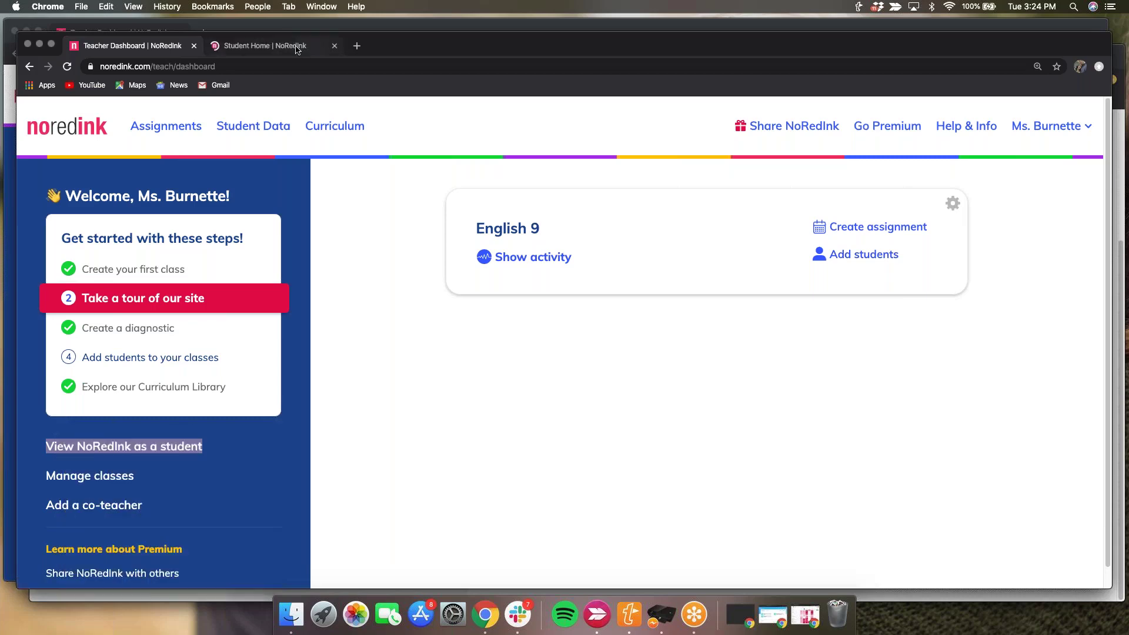
# - In the Student Home tab, open the Planning Diagnostic assignment card
pyautogui.click(294, 47)
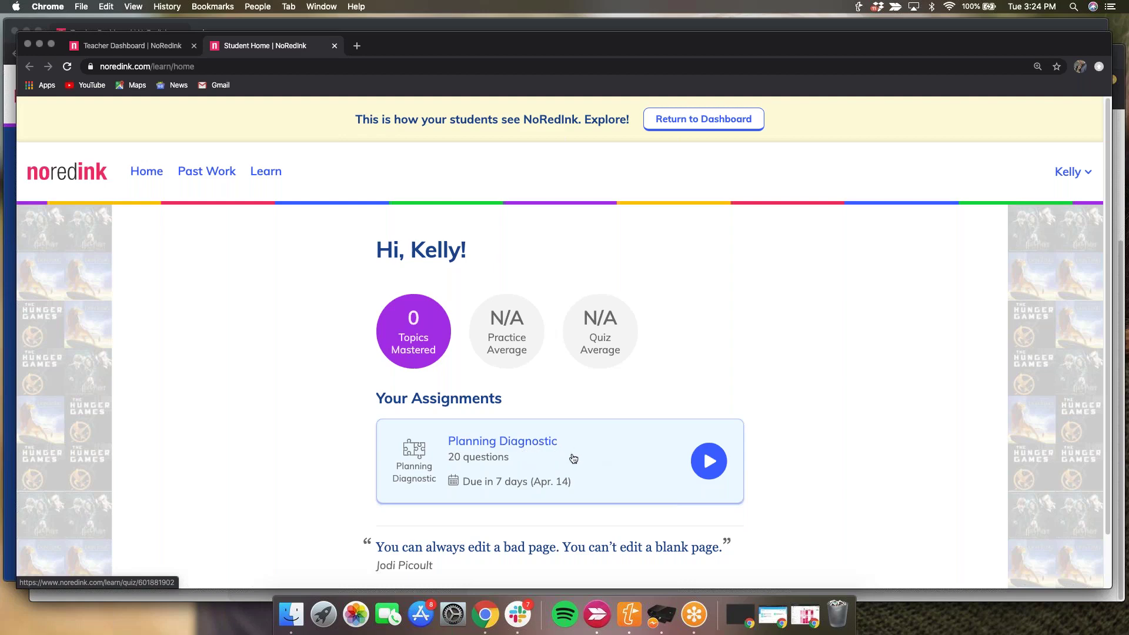
pyautogui.click(626, 441)
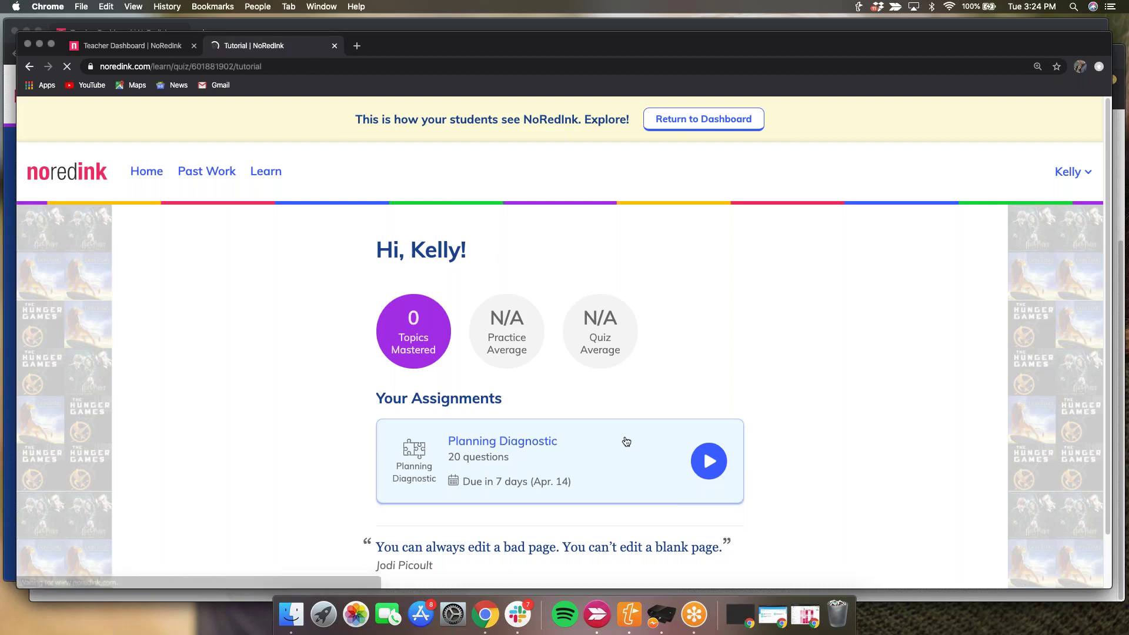
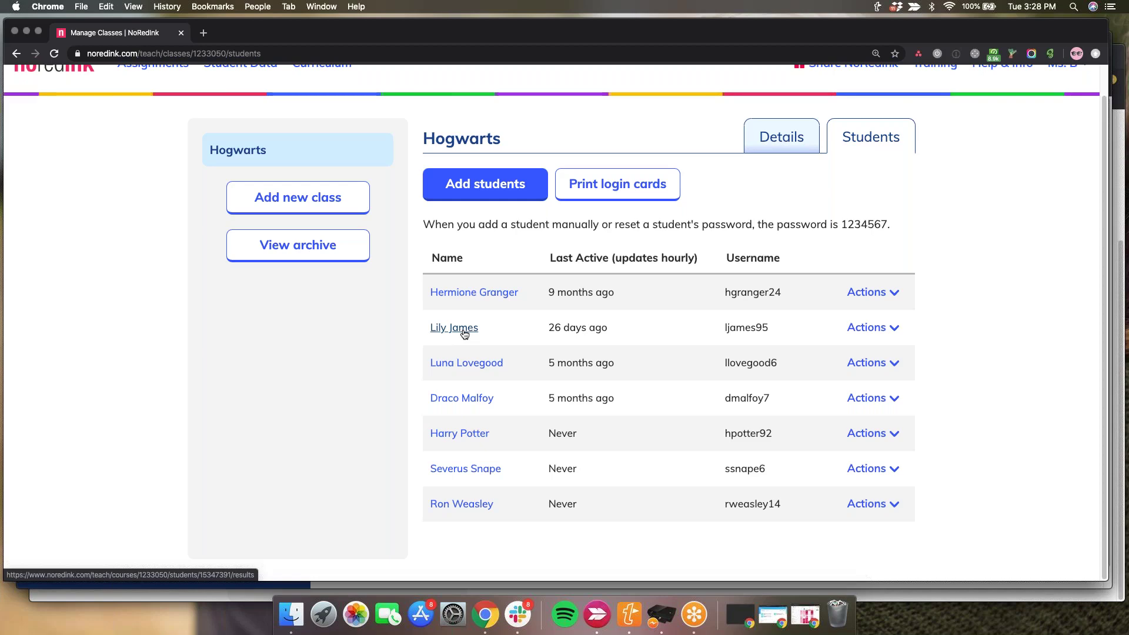
pyautogui.click(464, 331)
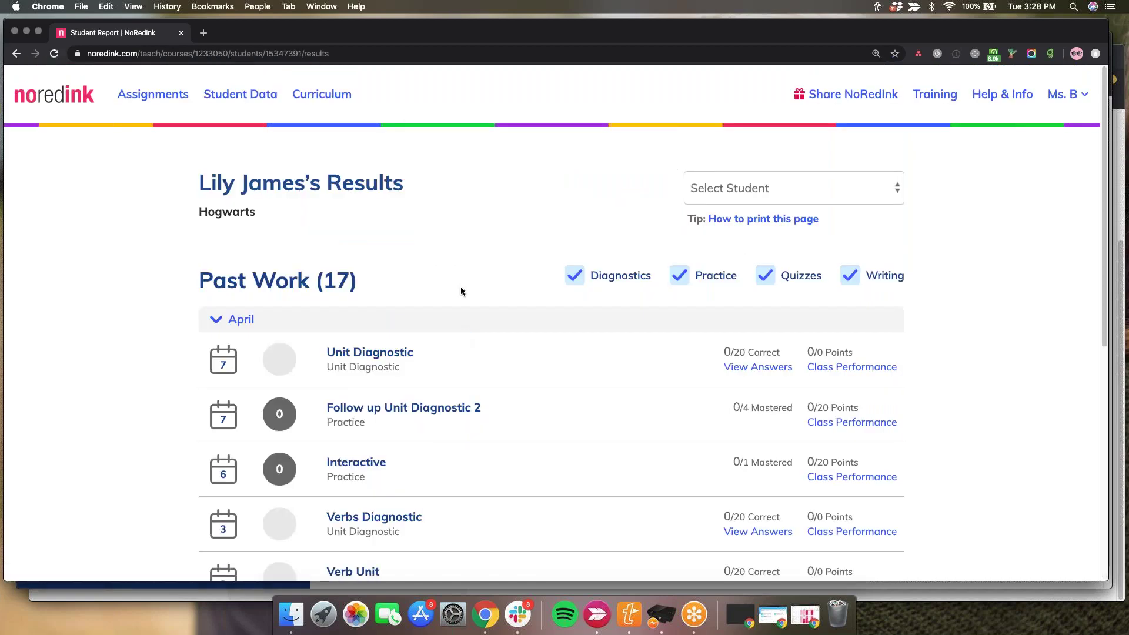
pyautogui.scroll(-1, 462, 291)
pyautogui.scroll(-2, 461, 291)
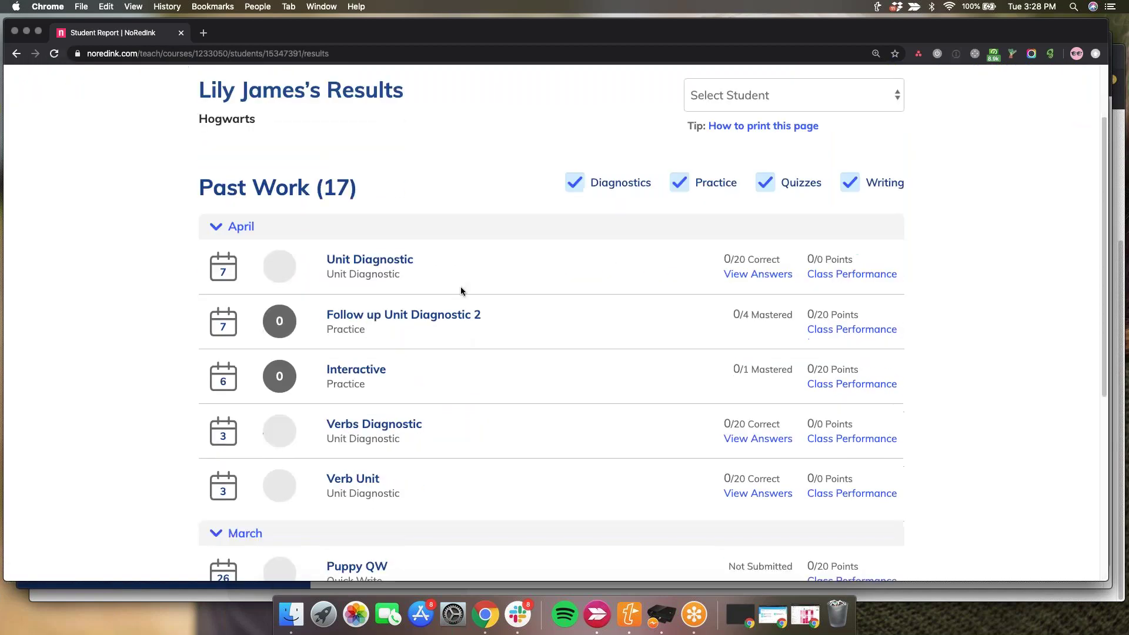
pyautogui.scroll(1, 460, 288)
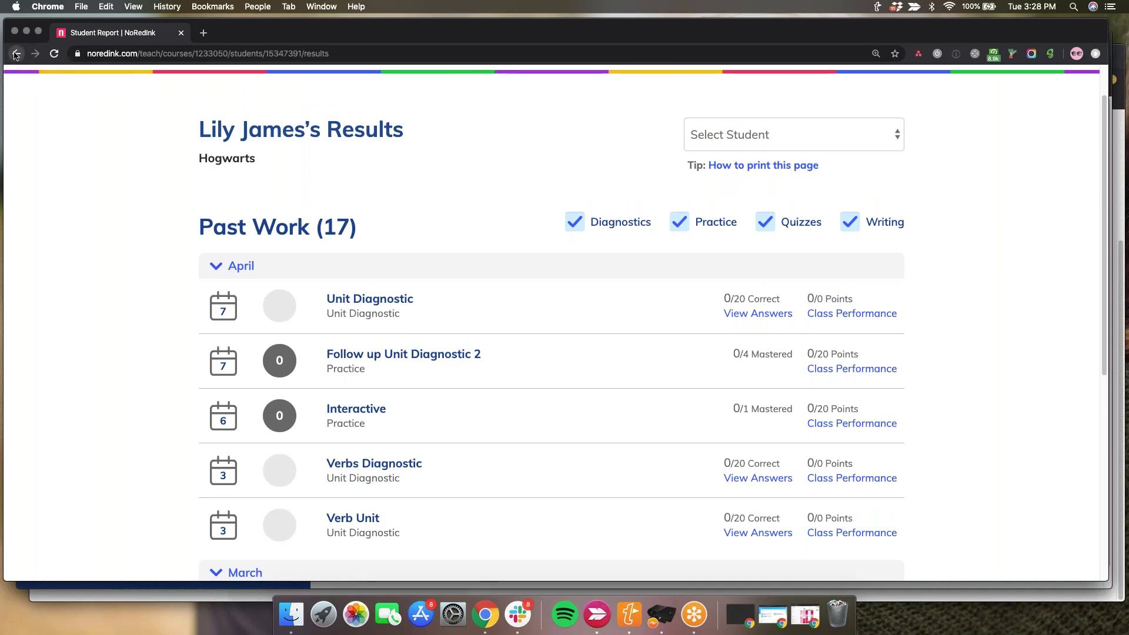
pyautogui.click(16, 55)
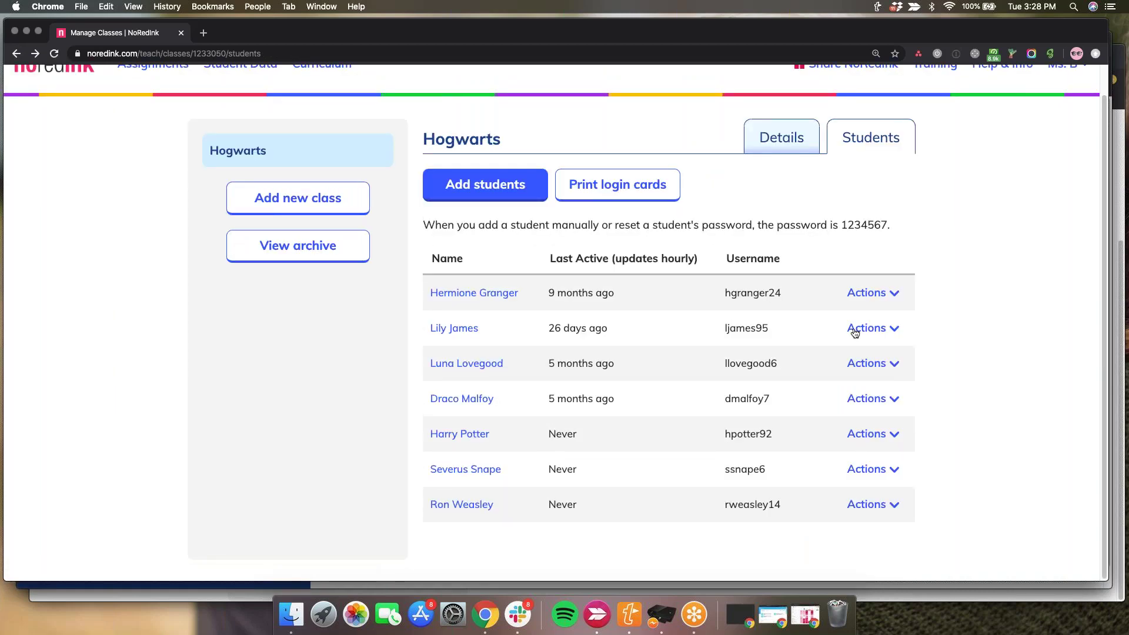
pyautogui.click(855, 331)
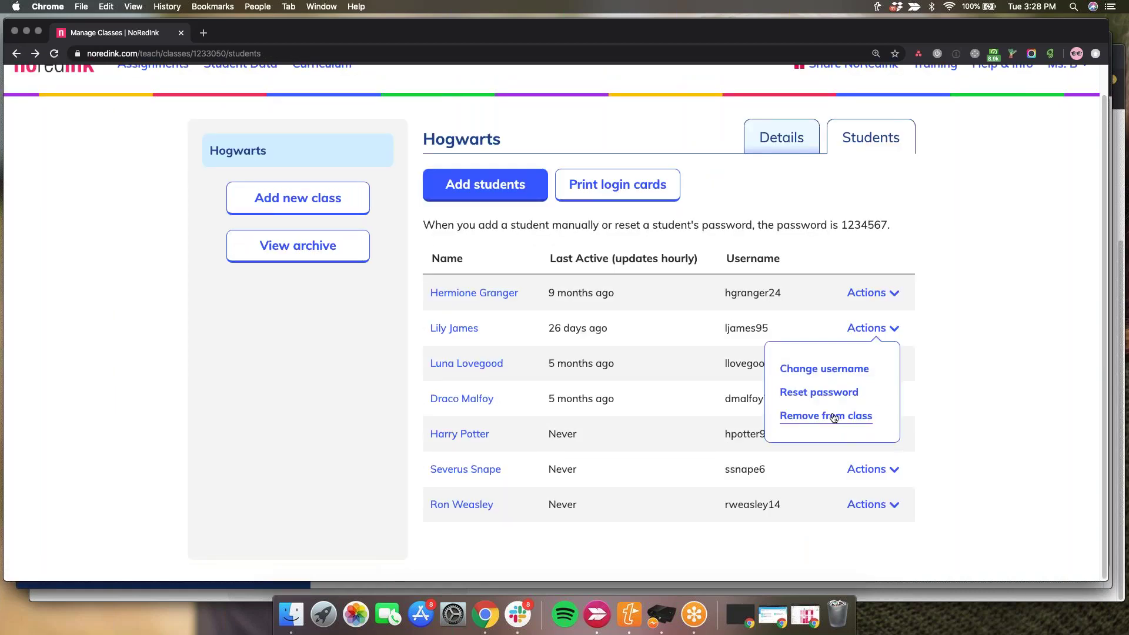
pyautogui.click(980, 349)
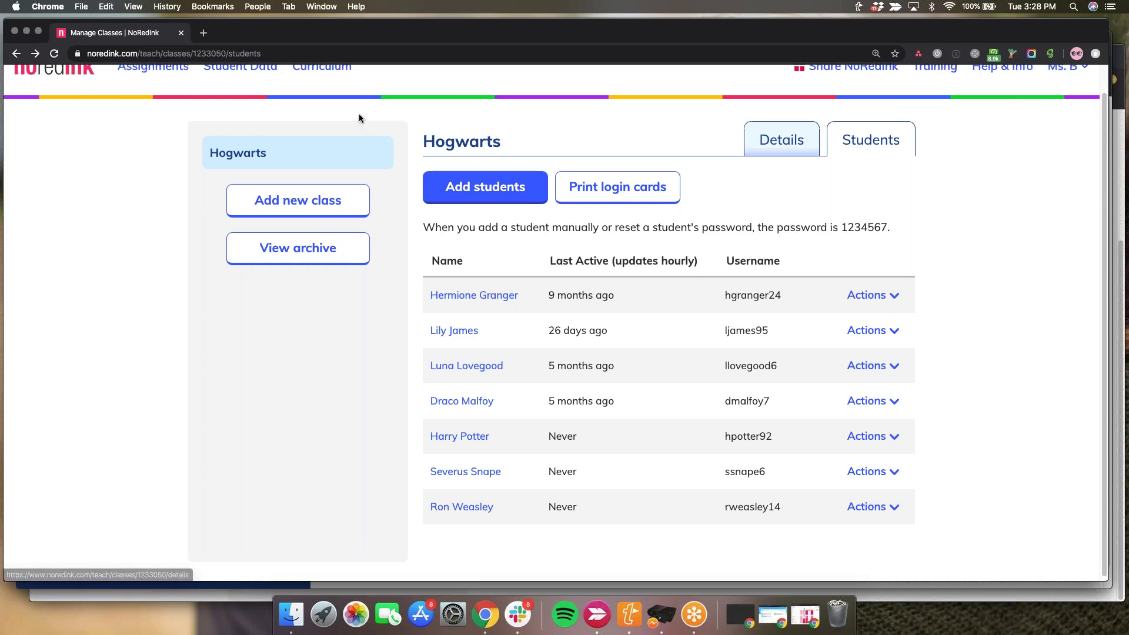
# - Open a new Chrome window under the student's profile, move it to the top-left and enlarge it
pyautogui.scroll(1, 360, 119)
pyautogui.click(257, 7)
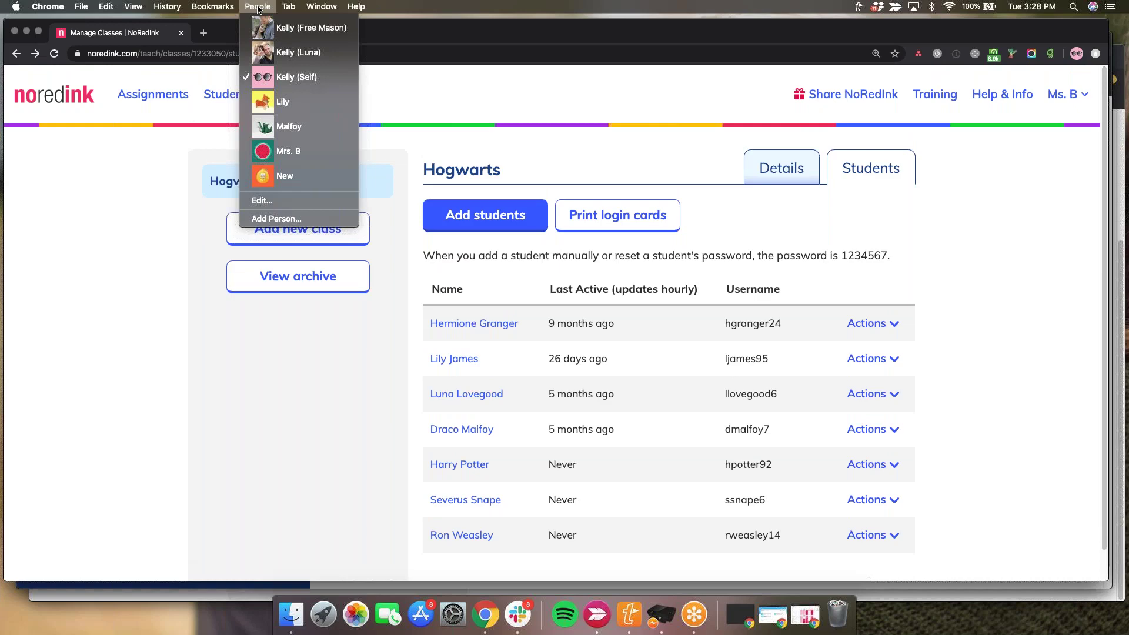
pyautogui.click(295, 96)
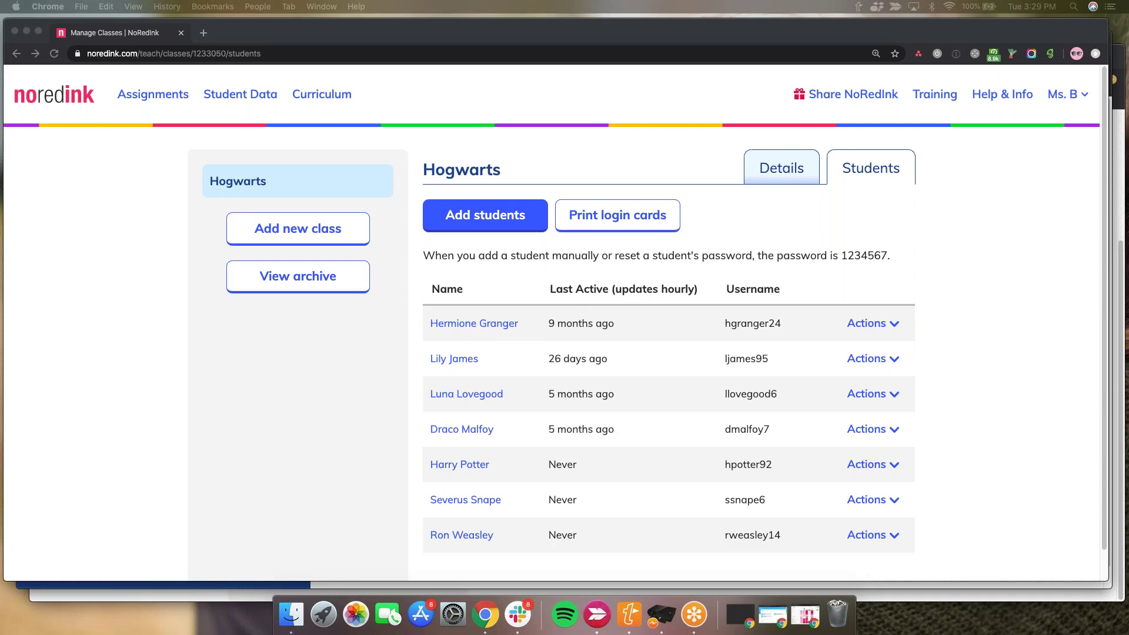
pyautogui.moveTo(0, 103); pyautogui.dragTo(217, 103)
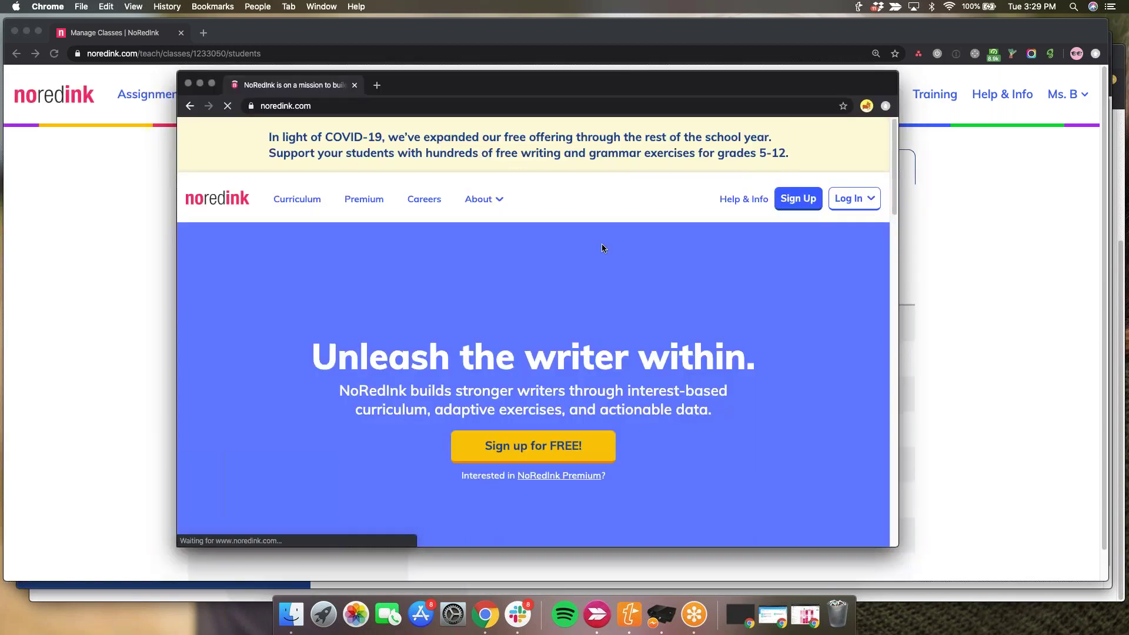
pyautogui.moveTo(716, 86); pyautogui.dragTo(539, 29)
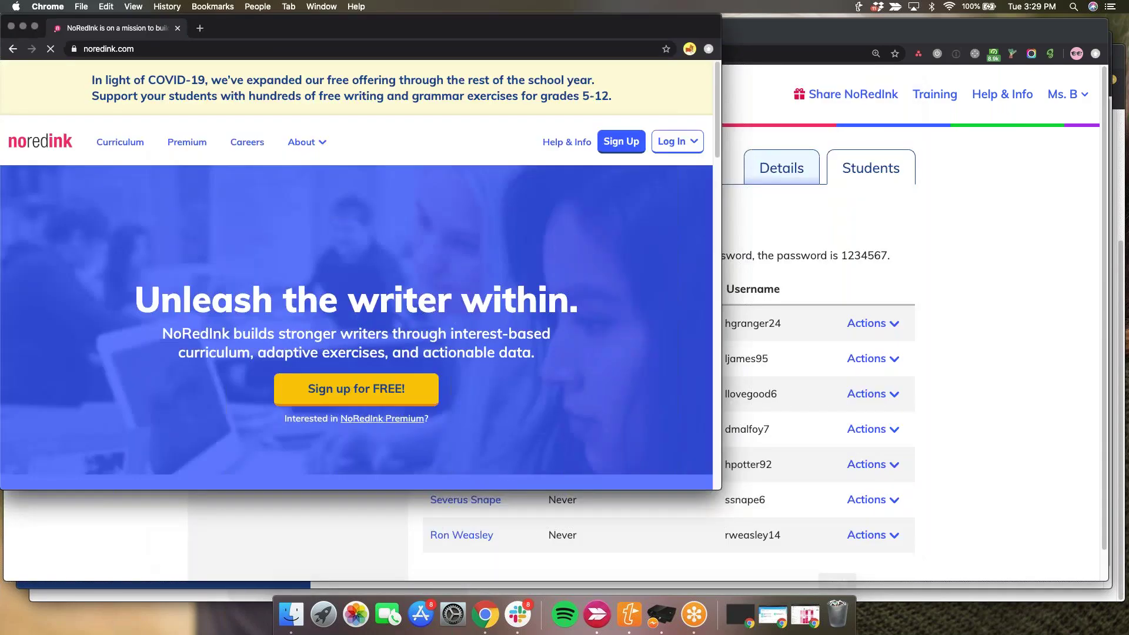
pyautogui.moveTo(721, 490); pyautogui.dragTo(1100, 562)
# - Log in to NoRedInk with the student's saved username and their password
pyautogui.click(1068, 142)
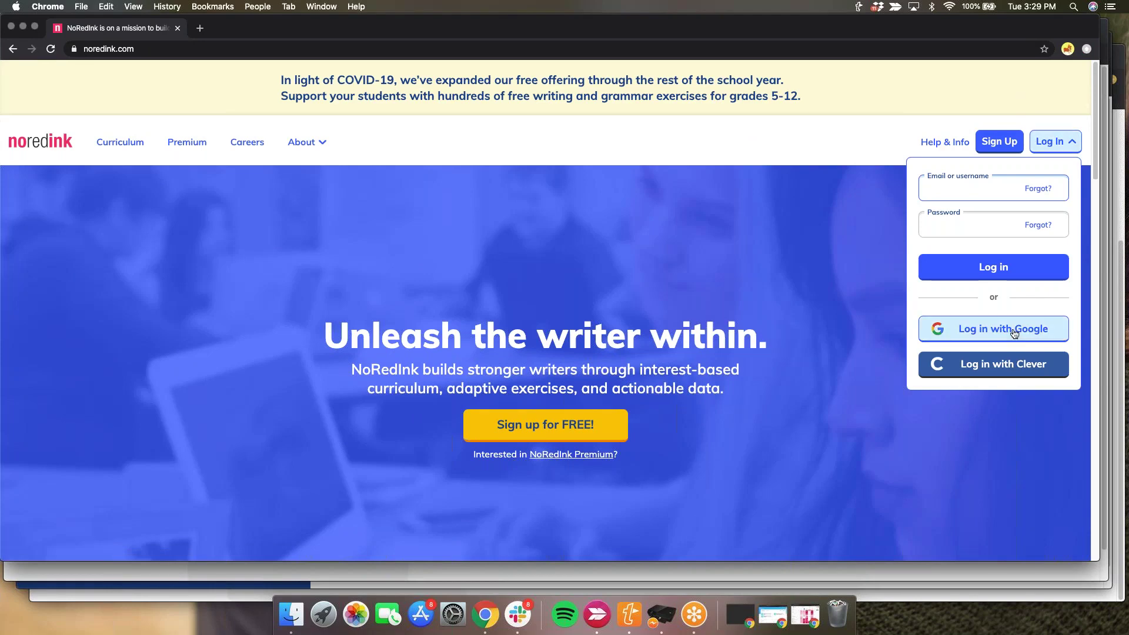
pyautogui.write('lj')
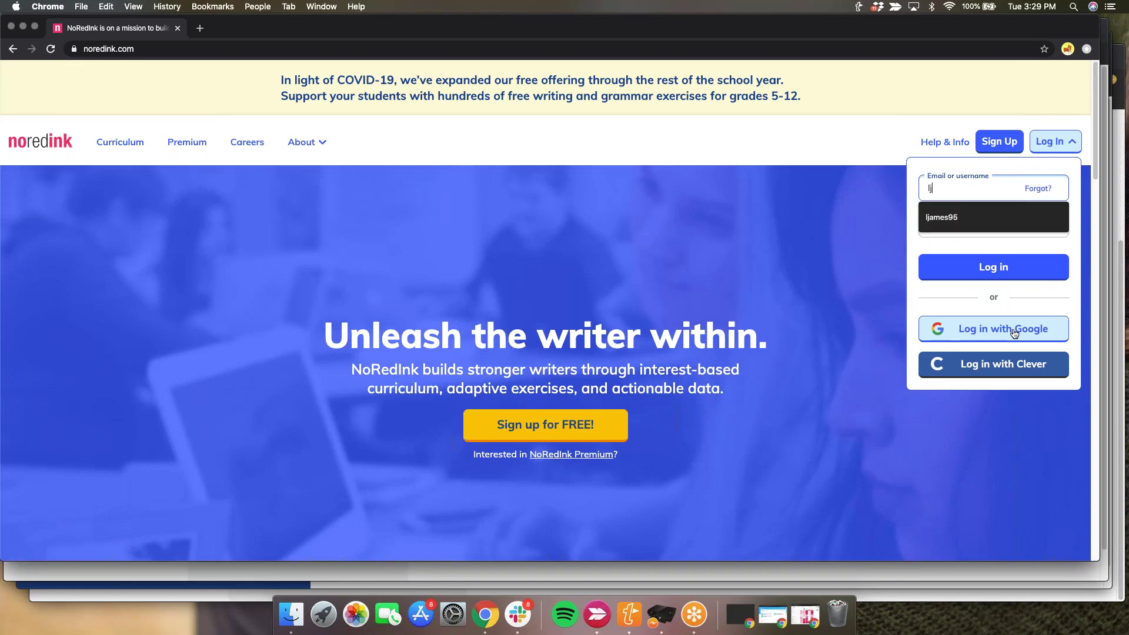
pyautogui.press('Down')
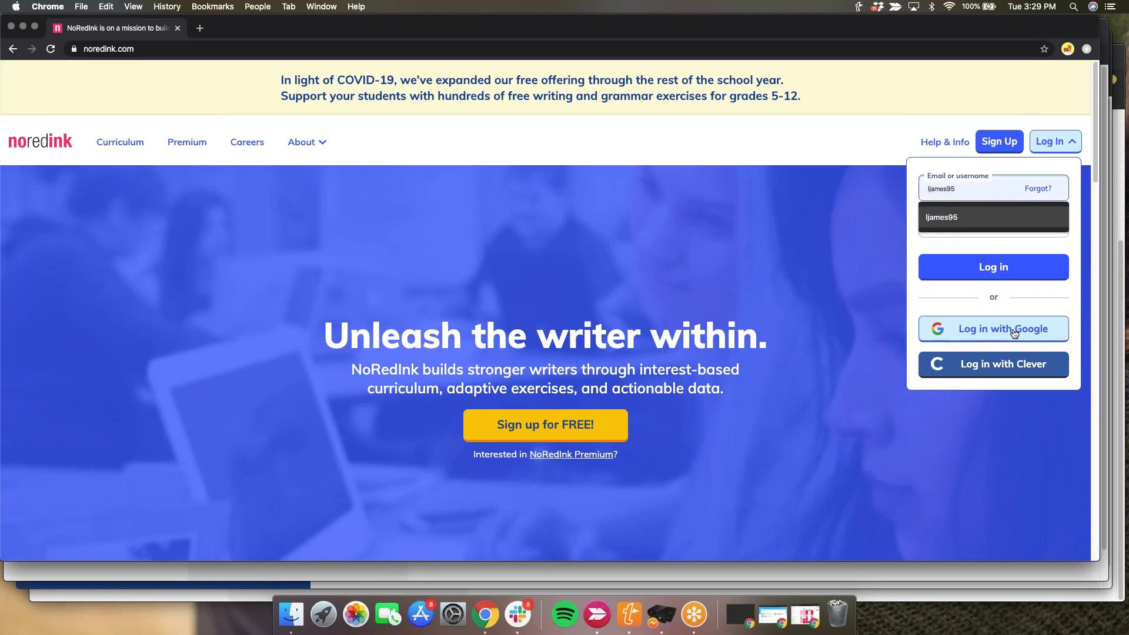
pyautogui.press('Return')
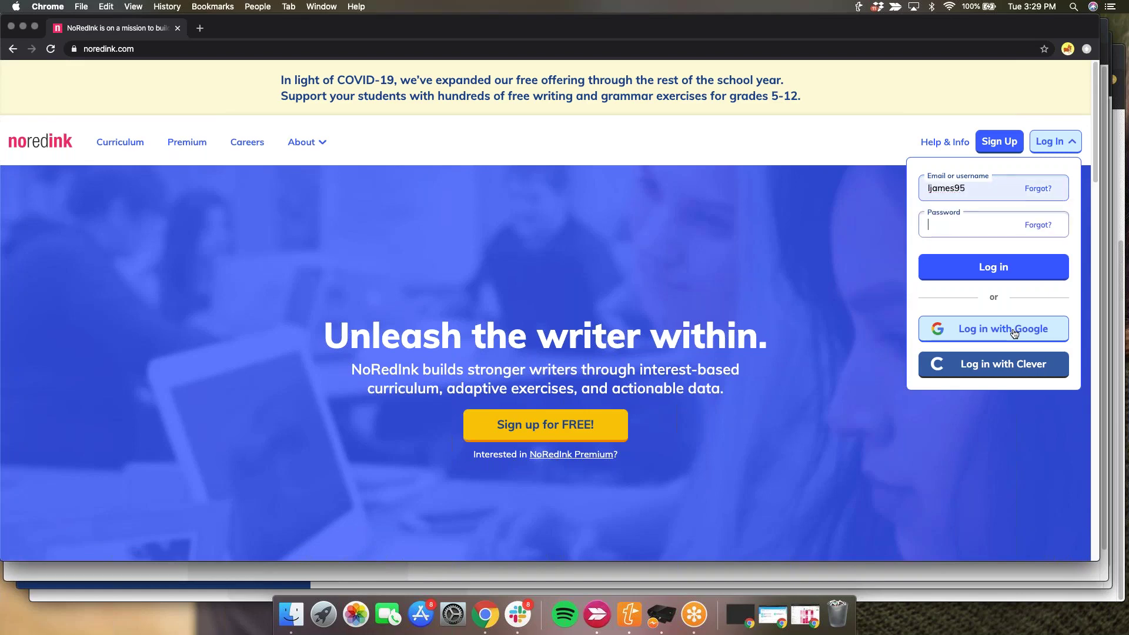
pyautogui.press('Tab')
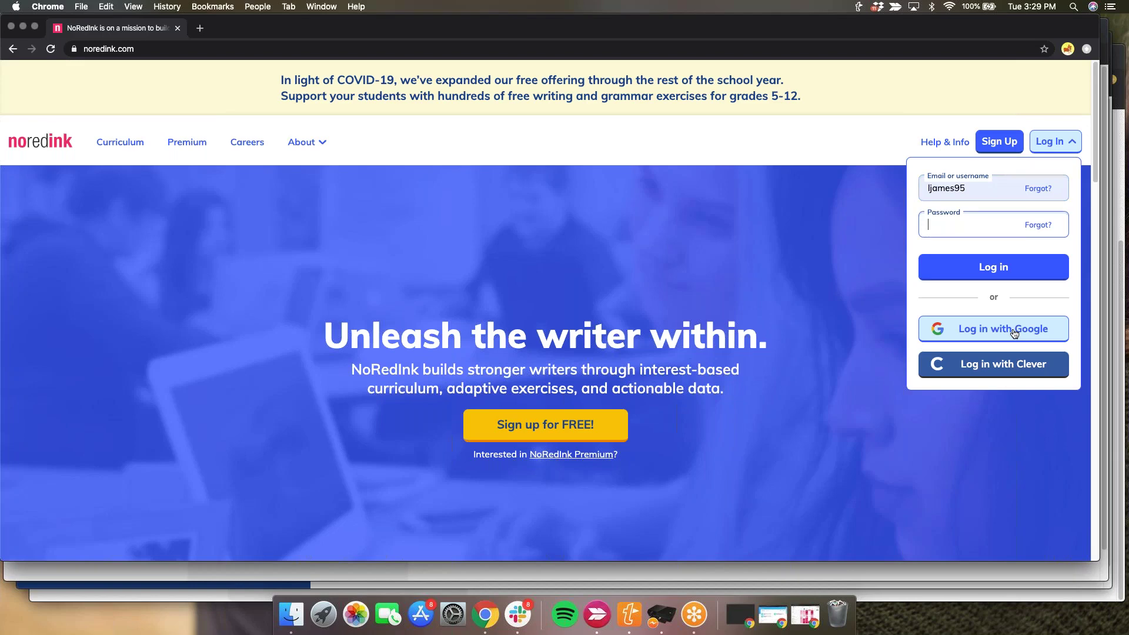
pyautogui.write('********')
pyautogui.press('Return')
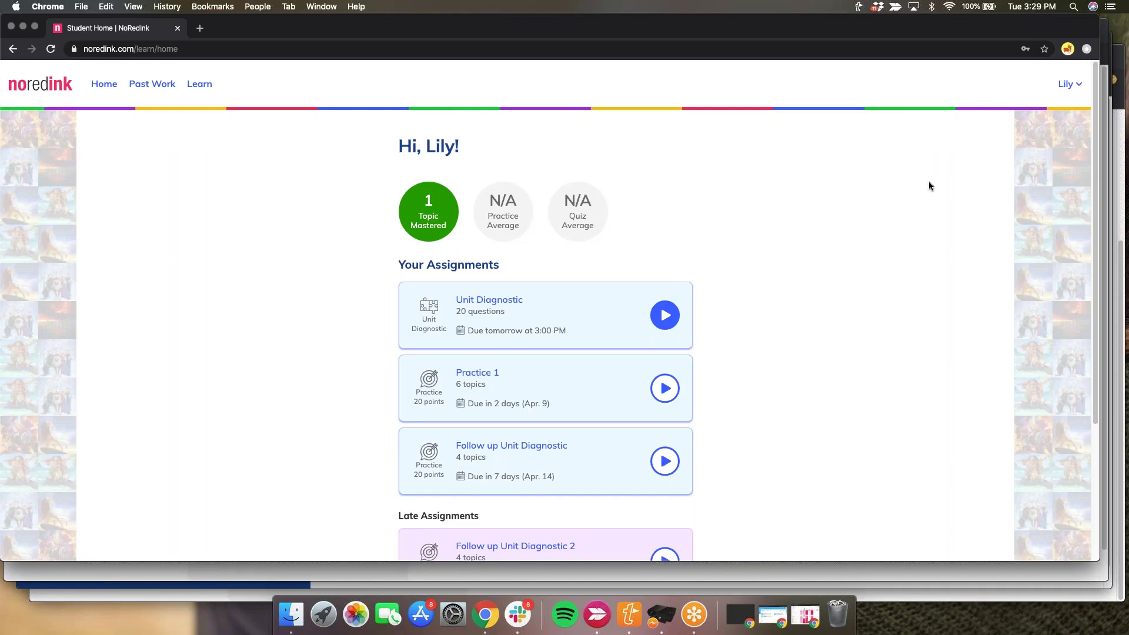
# - Zoom in on the student home and open Account Settings from the student's name menu
pyautogui.press('super+equal')
pyautogui.press('super+equal')
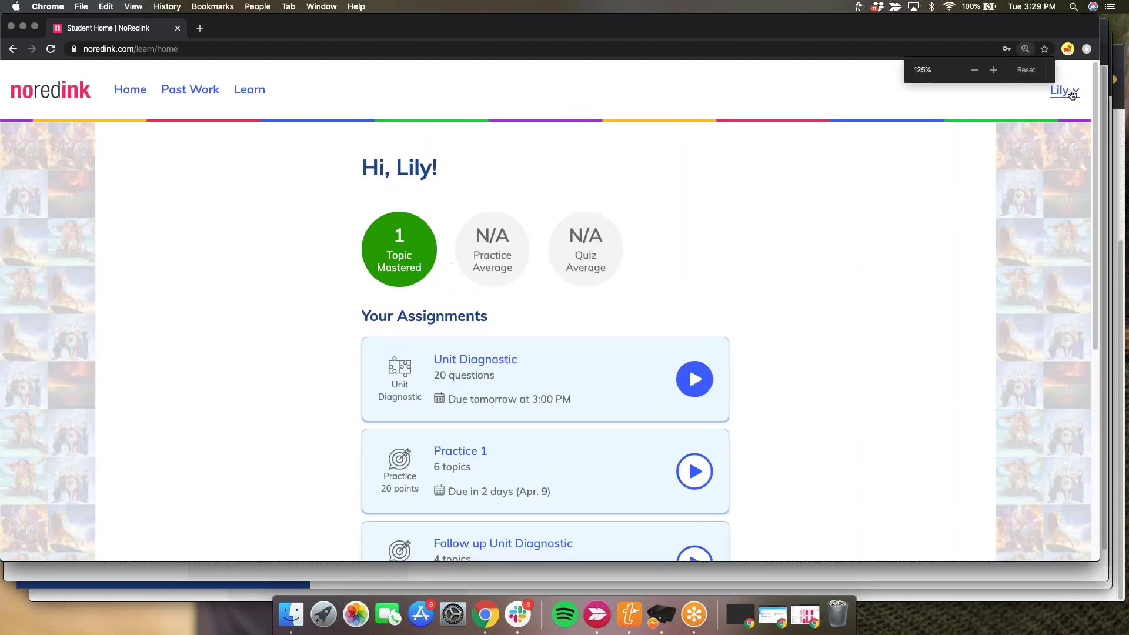
pyautogui.click(1071, 91)
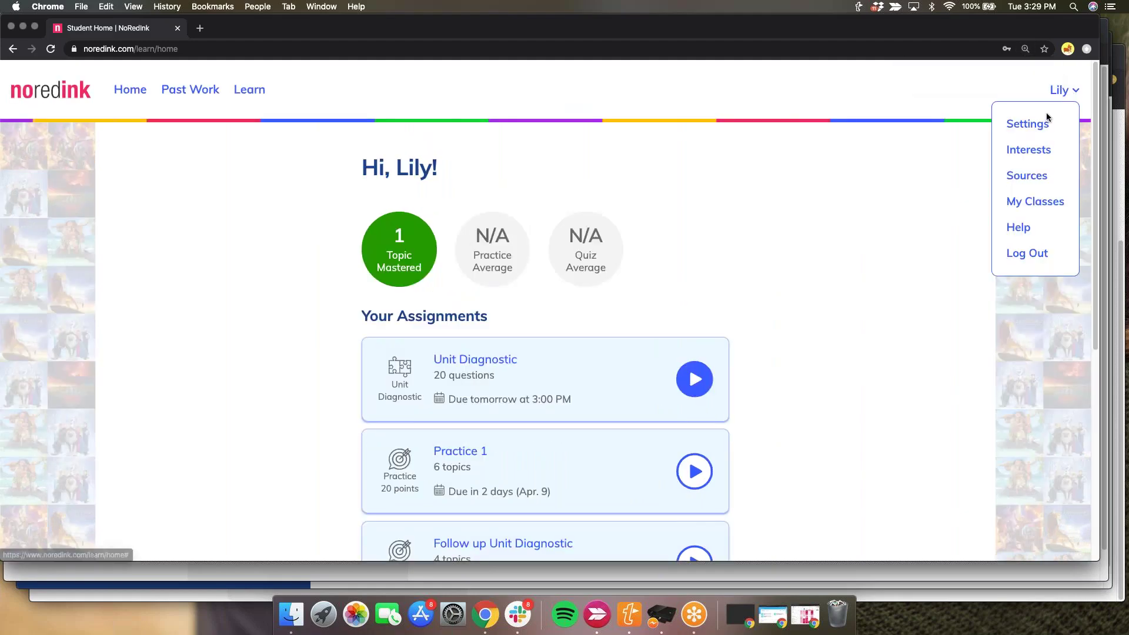
pyautogui.click(1027, 124)
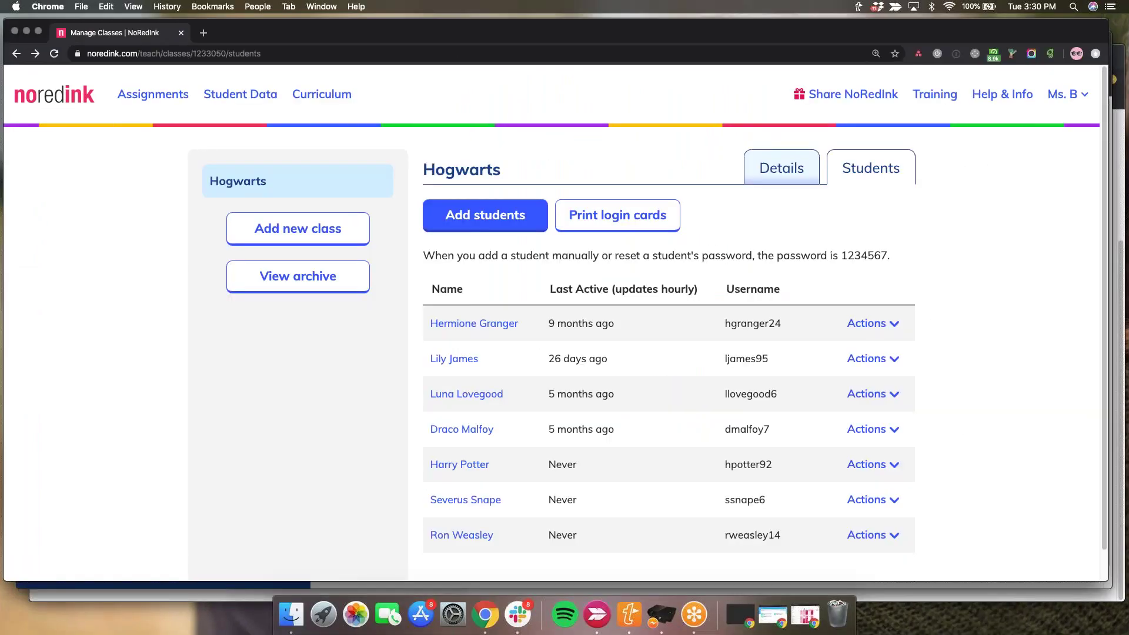
# - From the teacher's Assignments list, make a copy of the Planning Diagnostic
pyautogui.click(35, 53)
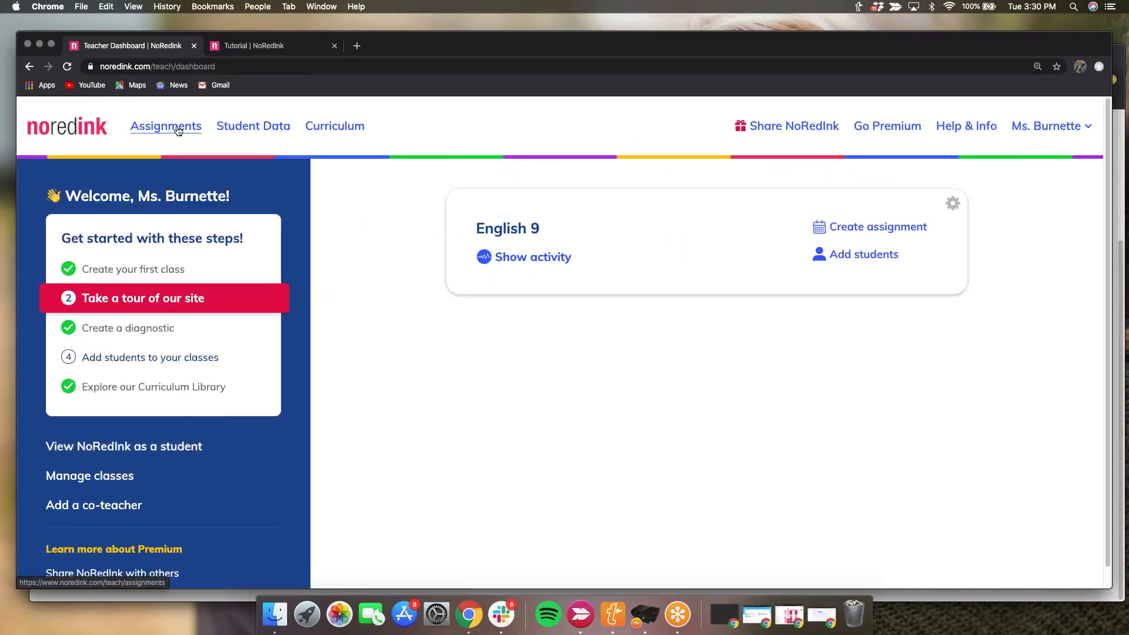
pyautogui.click(178, 130)
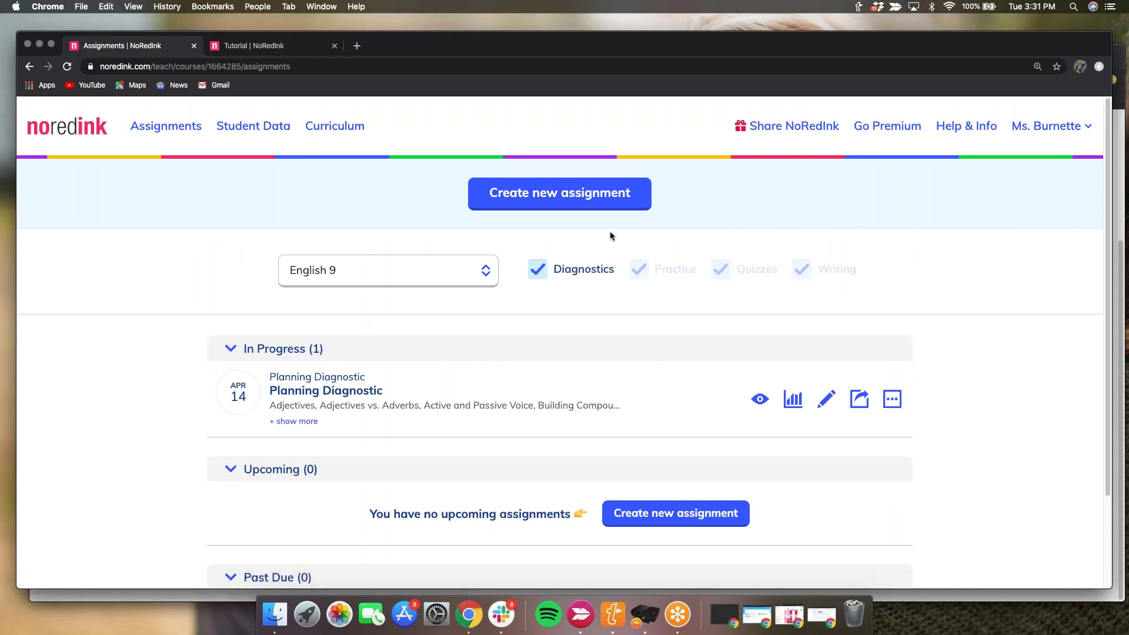
pyautogui.click(892, 399)
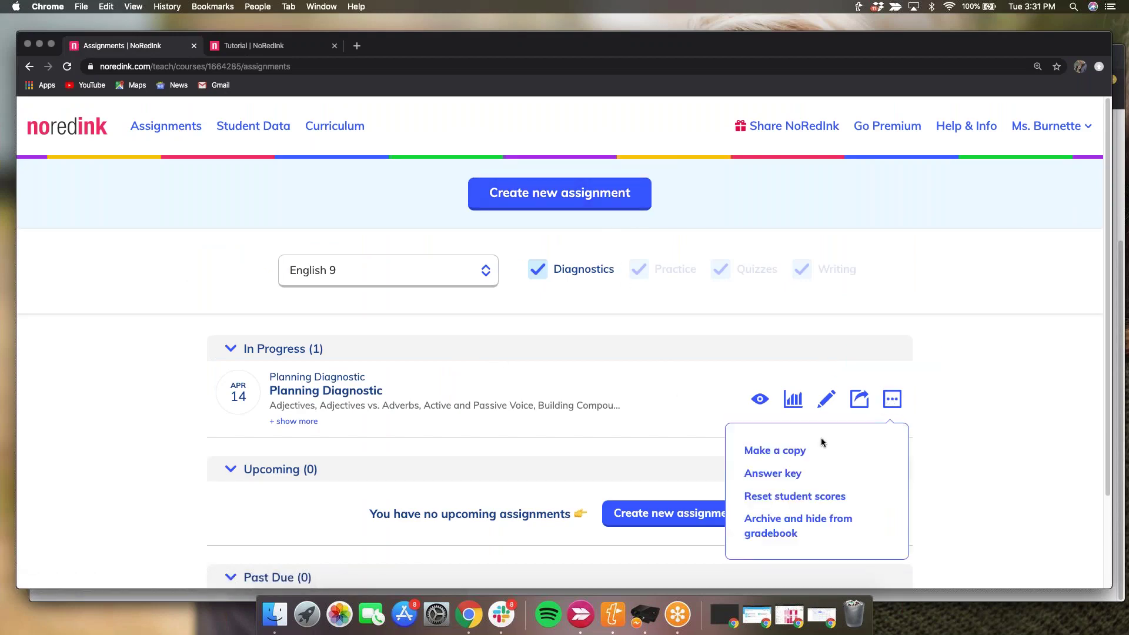
pyautogui.click(791, 452)
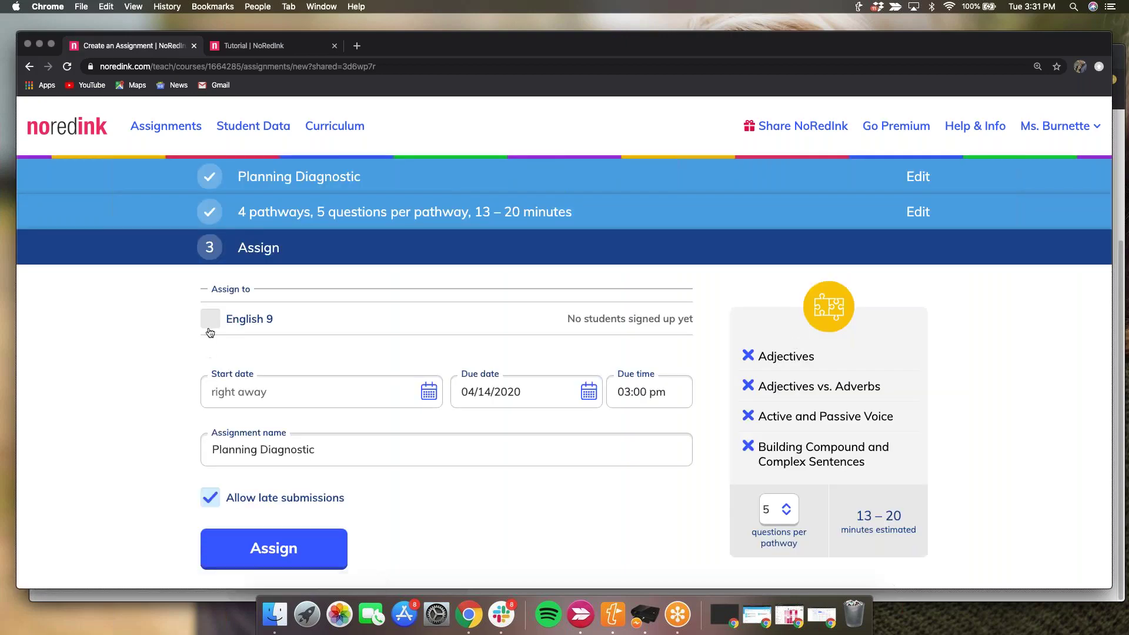
# - Tick English 9 as the class for the copied diagnostic, then switch over to the presentation slides
pyautogui.click(210, 330)
pyautogui.hotkey('ctrl', 'Right')
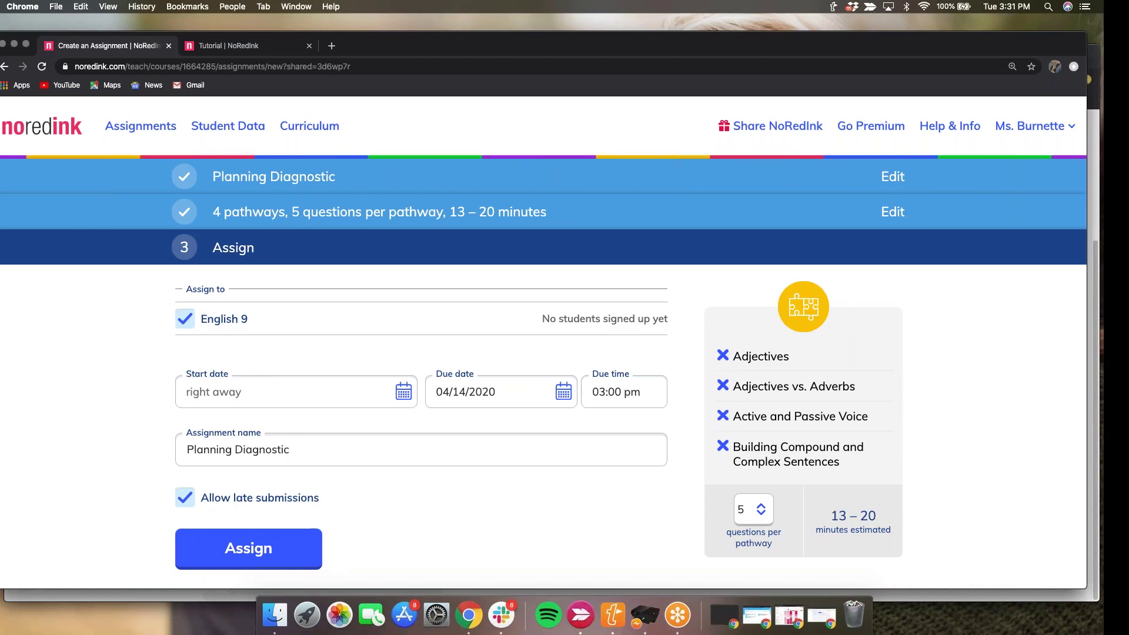
pyautogui.hotkey('ctrl', 'Right')
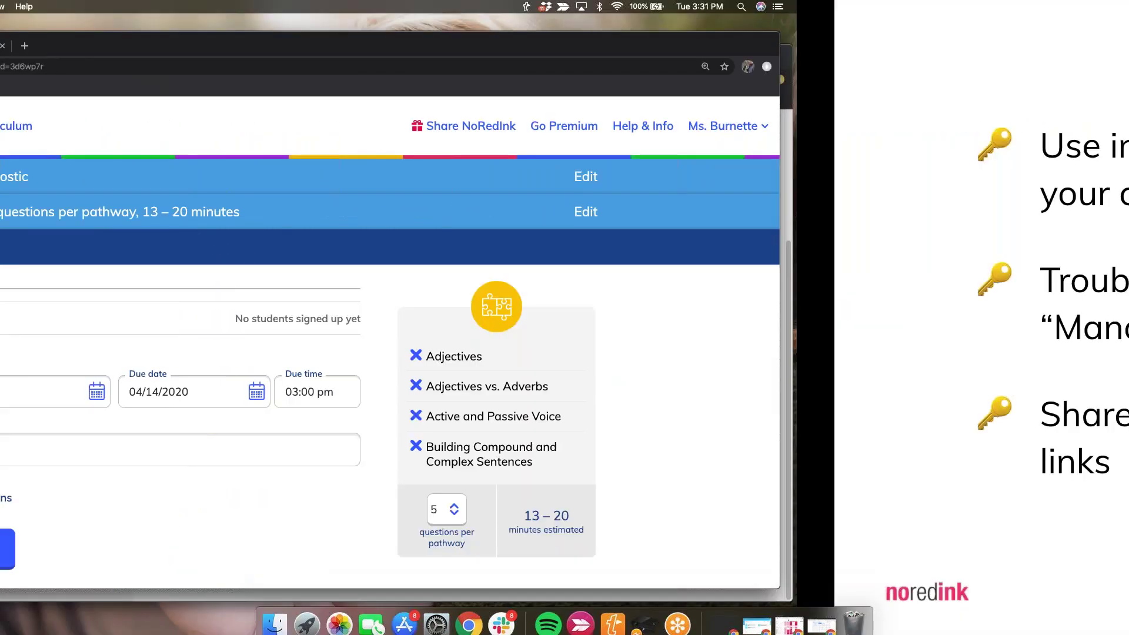